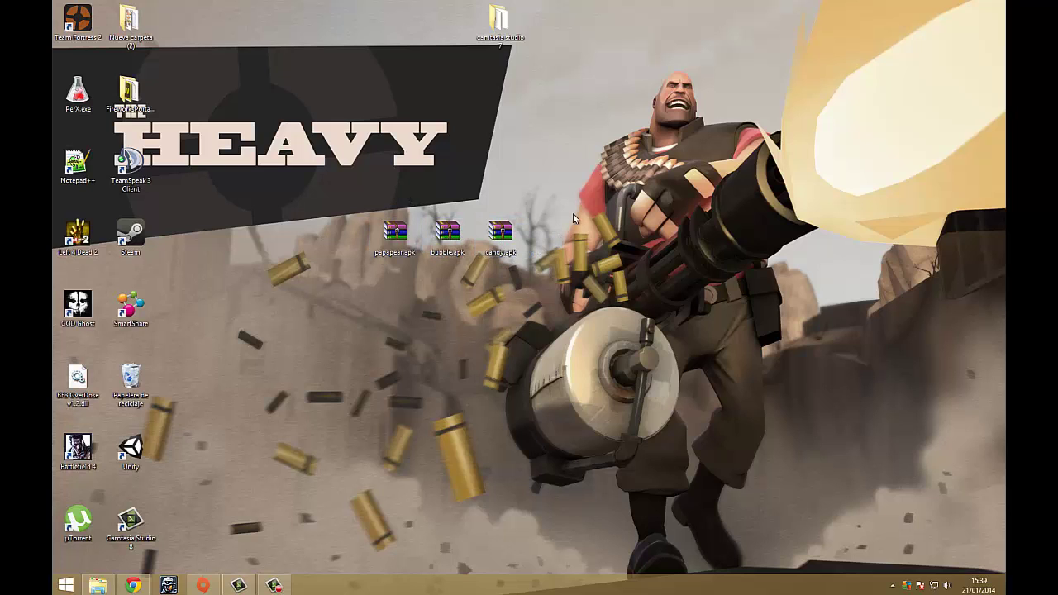
left_click_drag(335, 138, 593, 291)
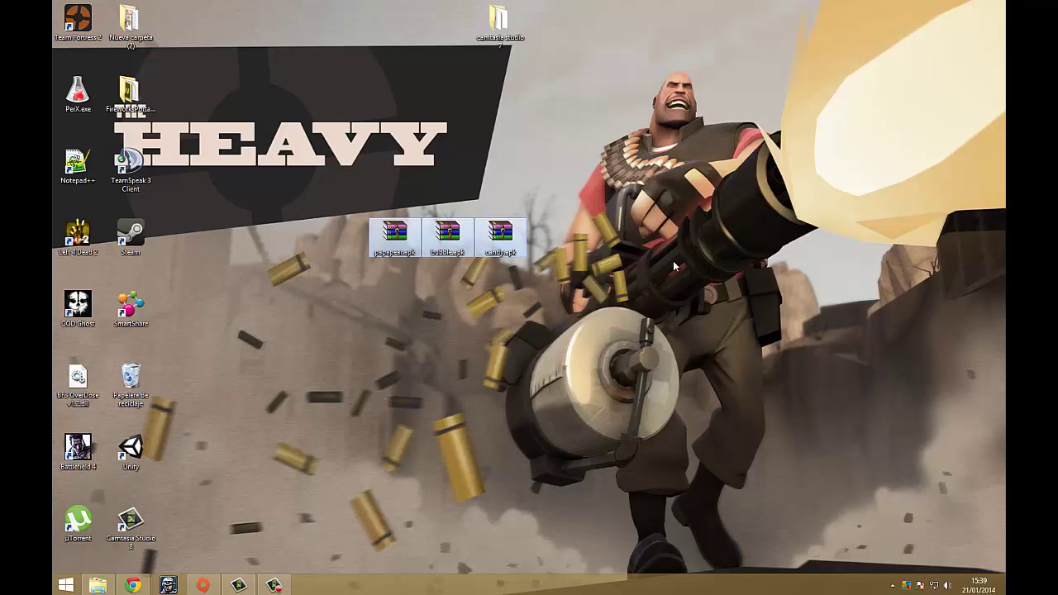
left_click_drag(626, 96, 321, 285)
left_click_drag(333, 149, 537, 288)
left_click(551, 180)
left_click_drag(551, 179, 324, 269)
left_click(348, 414)
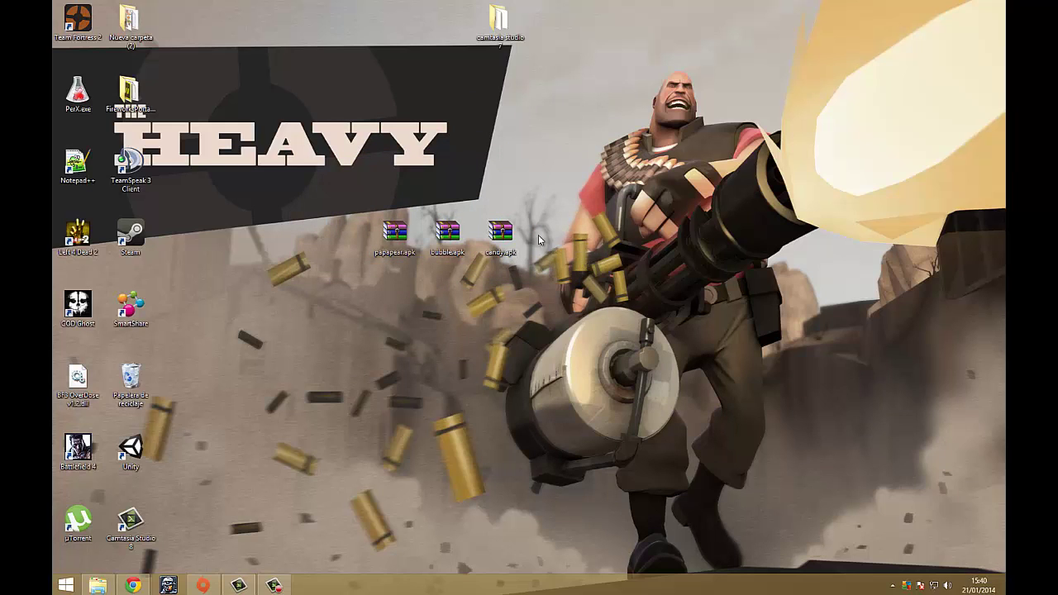
left_click_drag(570, 188, 370, 261)
left_click(459, 409)
left_click_drag(529, 177, 322, 257)
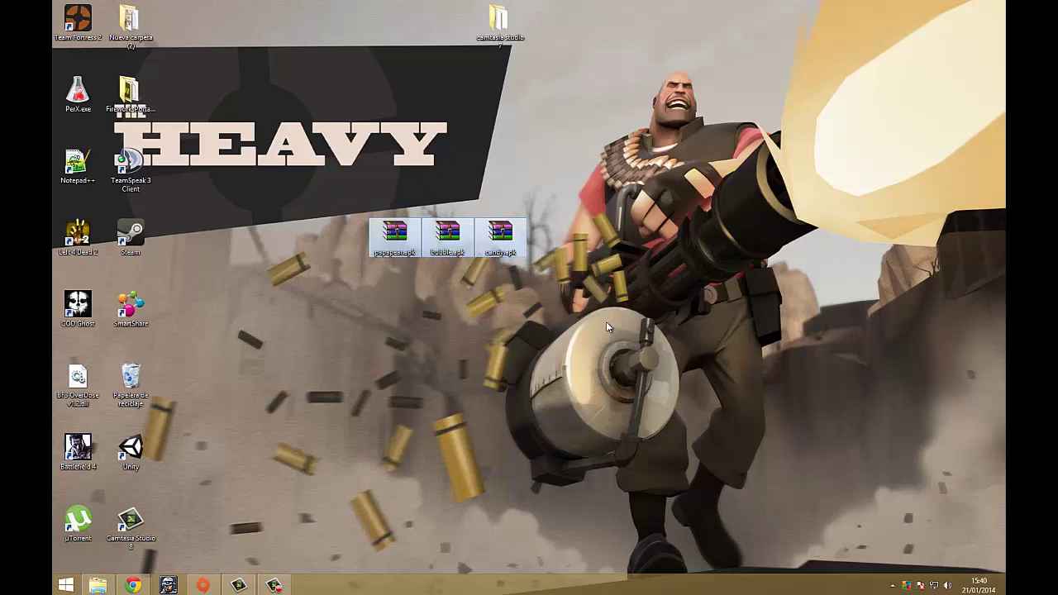
left_click(606, 322)
left_click_drag(578, 172, 369, 266)
left_click(364, 280)
left_click_drag(309, 166, 547, 266)
left_click(416, 266)
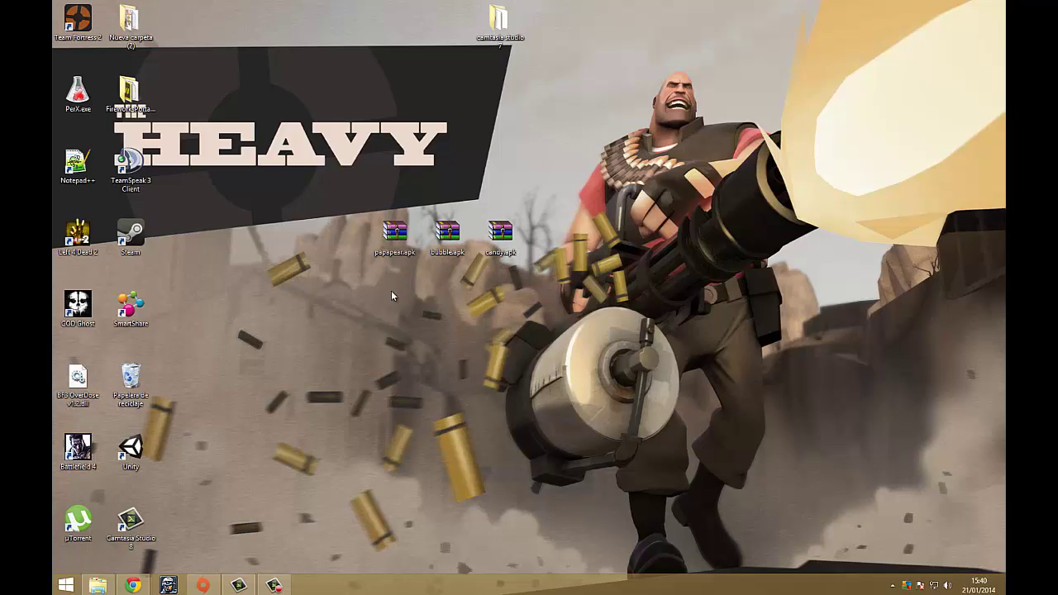
Switch to Chrome and review the Android Multitool thread's requirements and its download links for the different Windows versions.
left_click(132, 585)
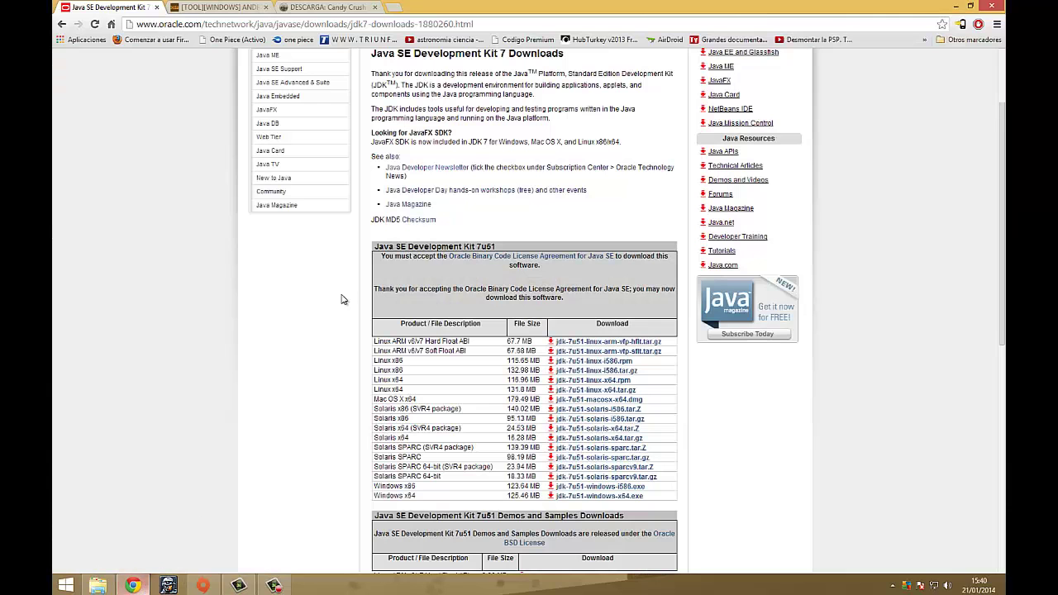
left_click(232, 12)
scroll(190, 226, "down", 2)
scroll(104, 186, "up", 1)
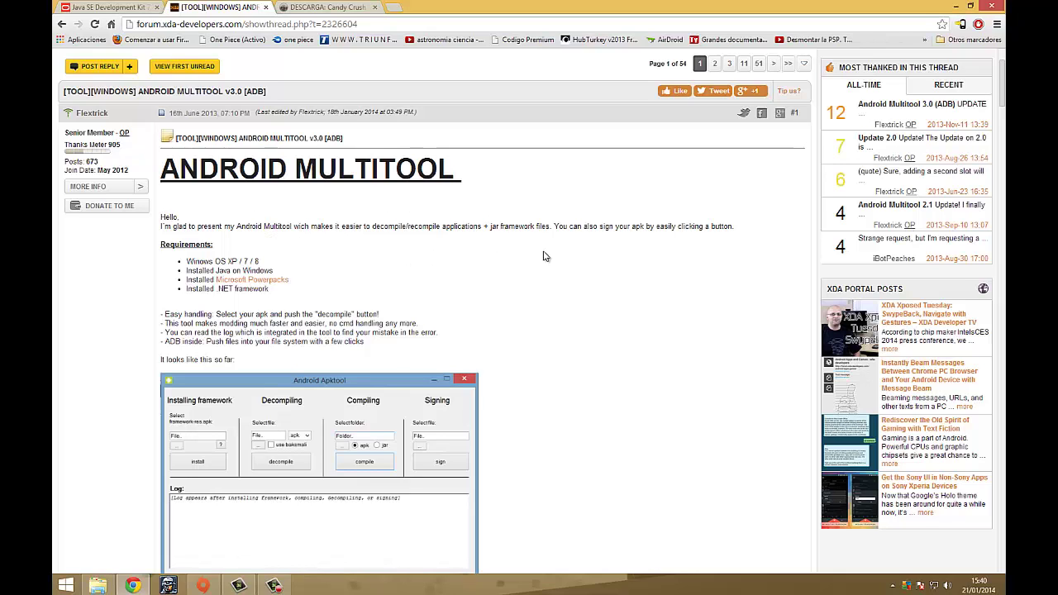
scroll(407, 220, "down", 1)
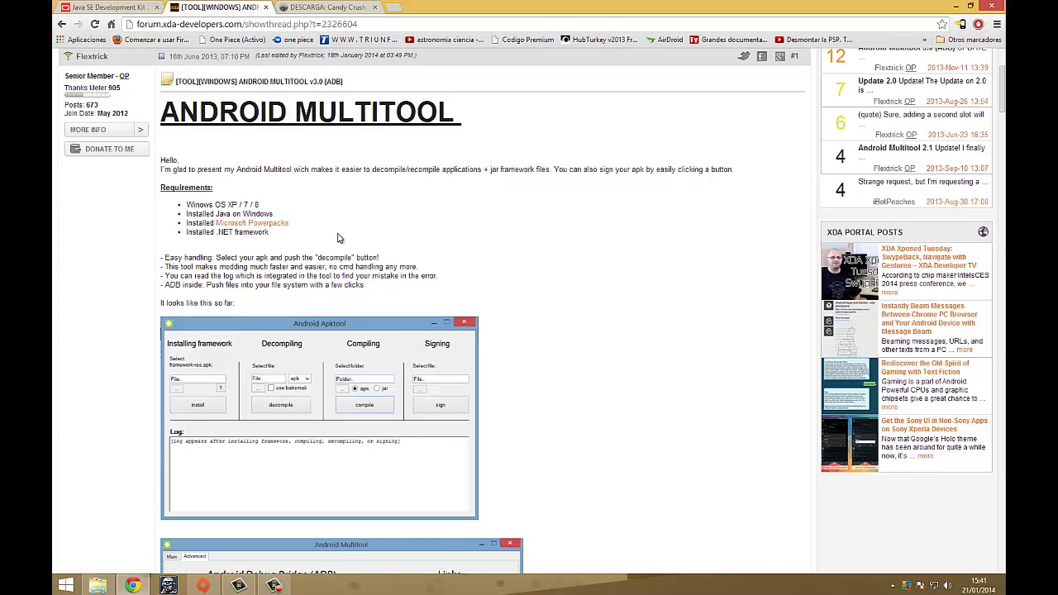
scroll(295, 236, "down", 15)
scroll(281, 237, "down", 3)
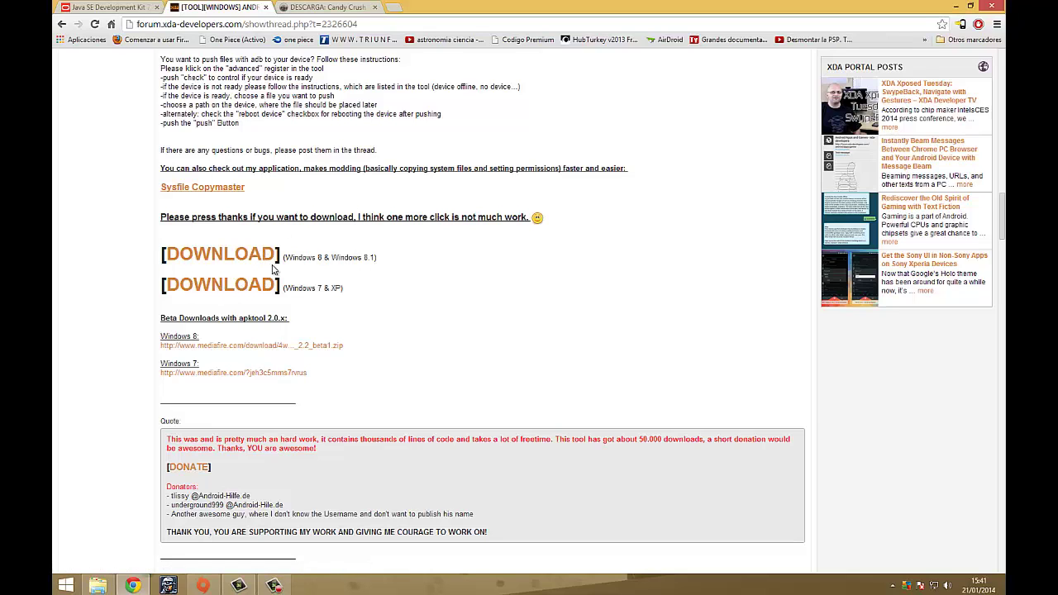
scroll(275, 269, "up", 12)
scroll(275, 270, "up", 7)
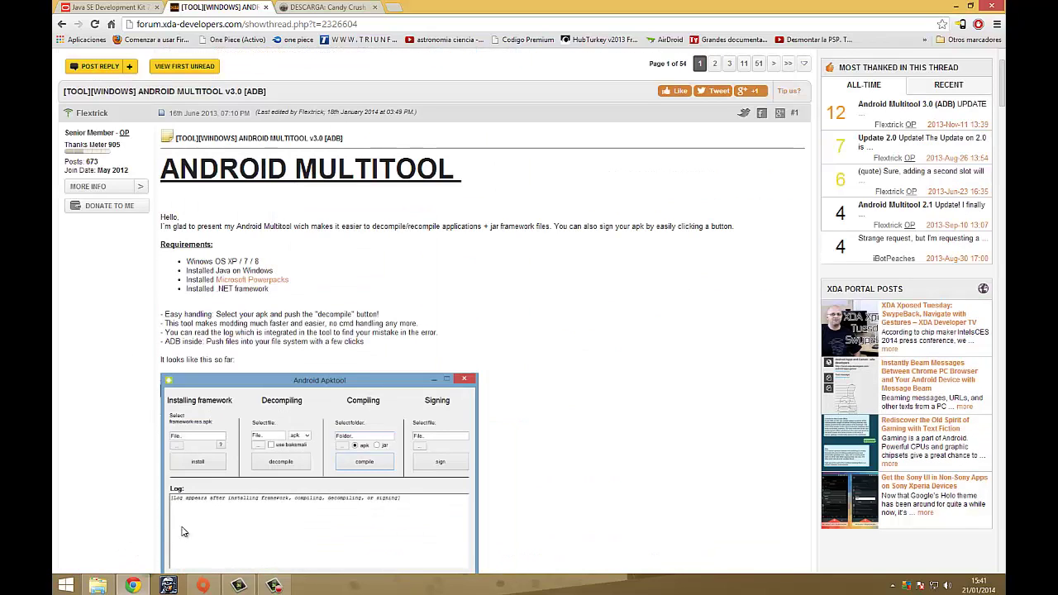
View the contents of the AndroidMultitool folder on drive C: in File Explorer, and minimize the window.
key("super+e")
double_click(620, 384)
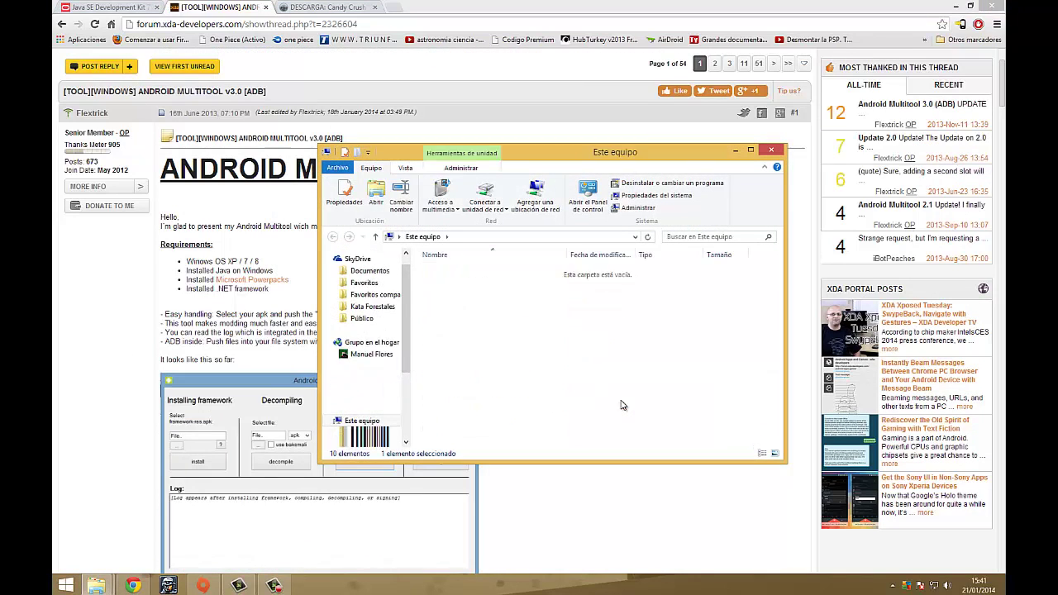
left_click(473, 286)
double_click(473, 286)
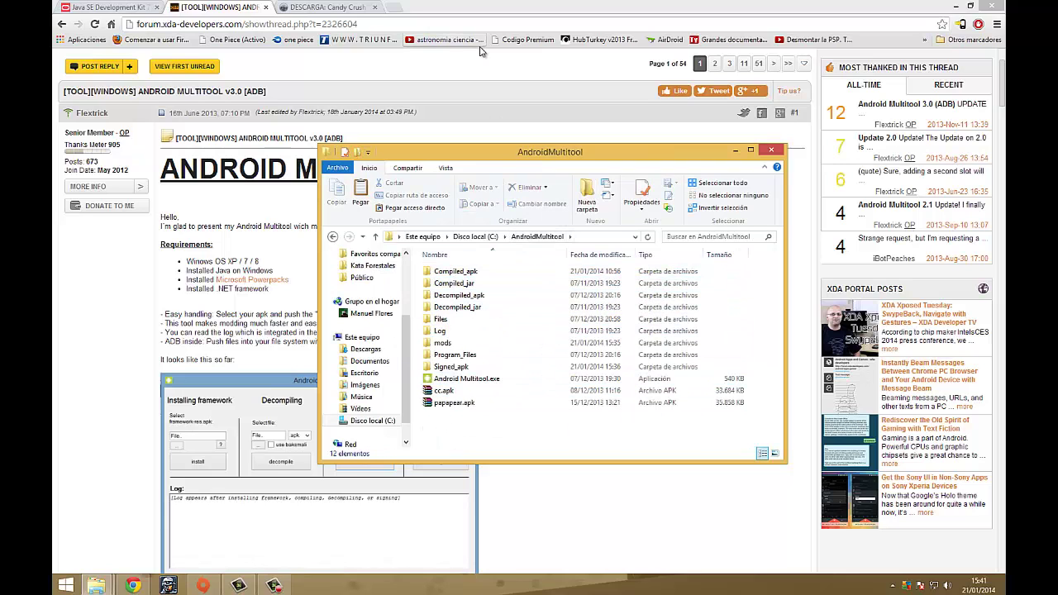
left_click(734, 151)
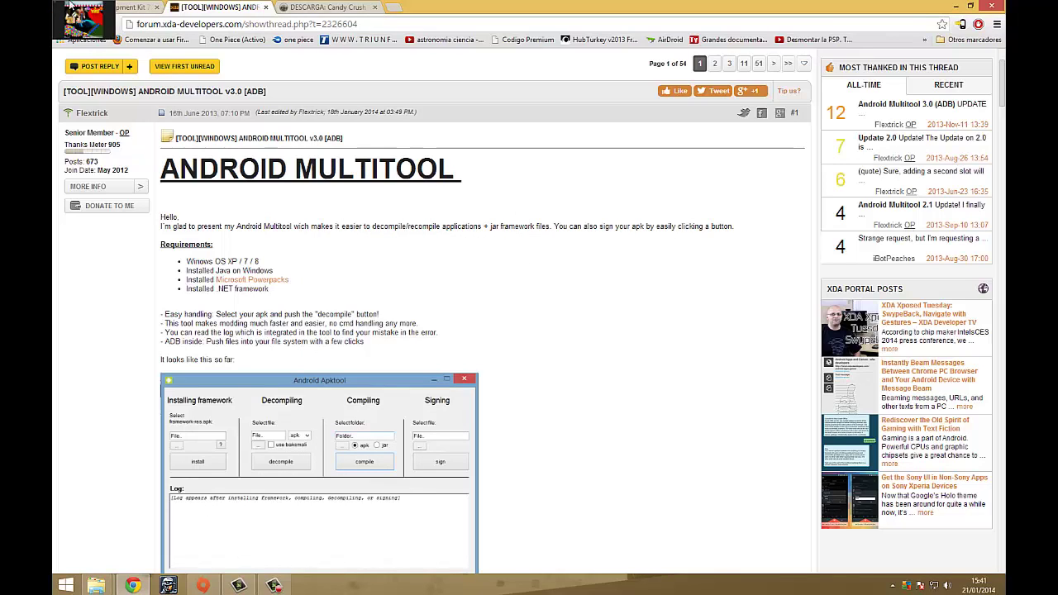
Reload the Java SE Development Kit 7 downloads page and accept the license agreement for 7u51.
left_click(138, 10)
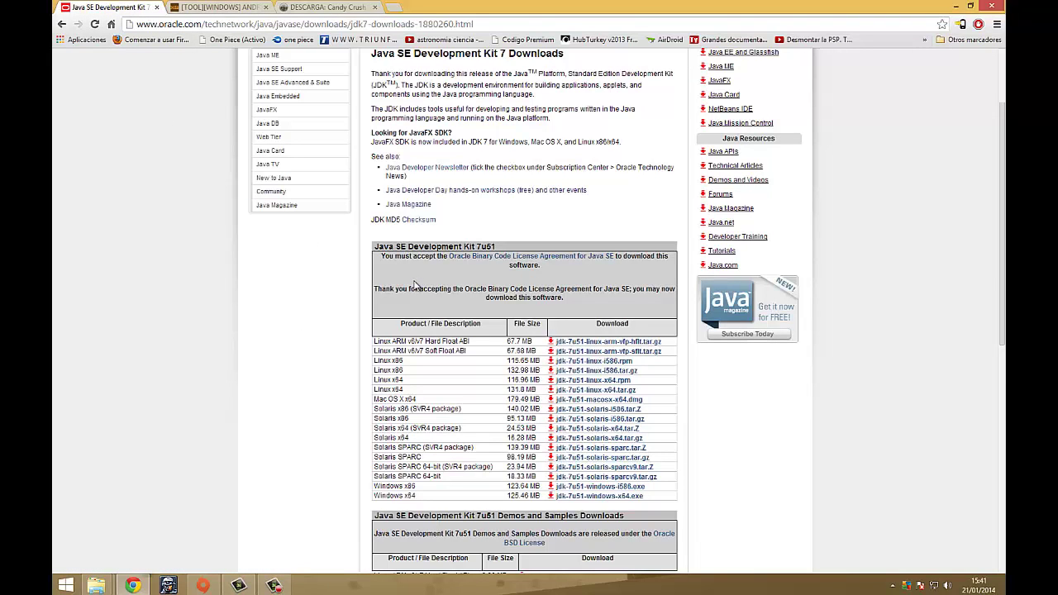
key("F5")
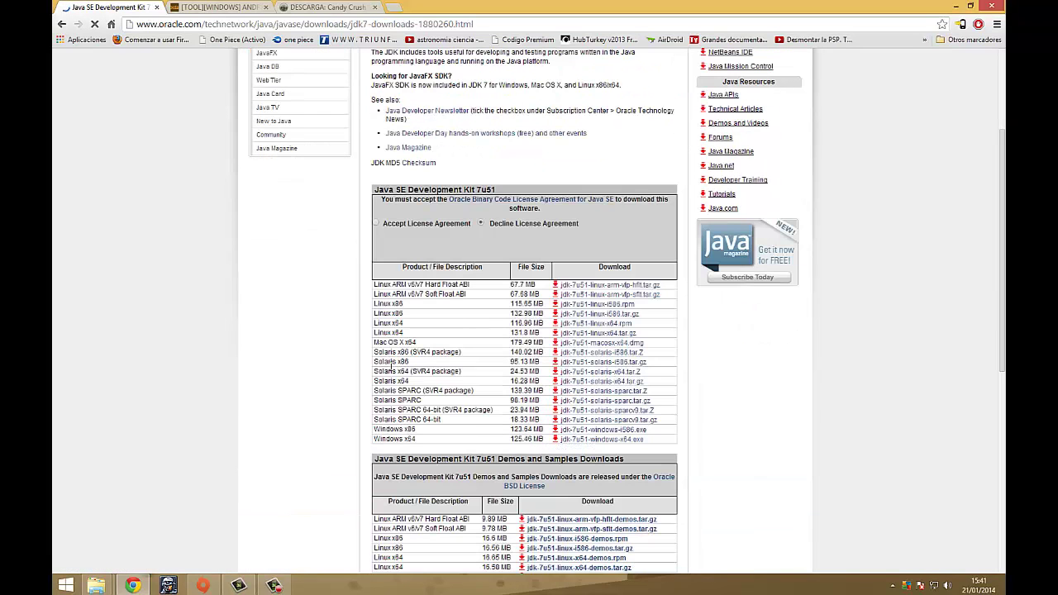
left_click(377, 224)
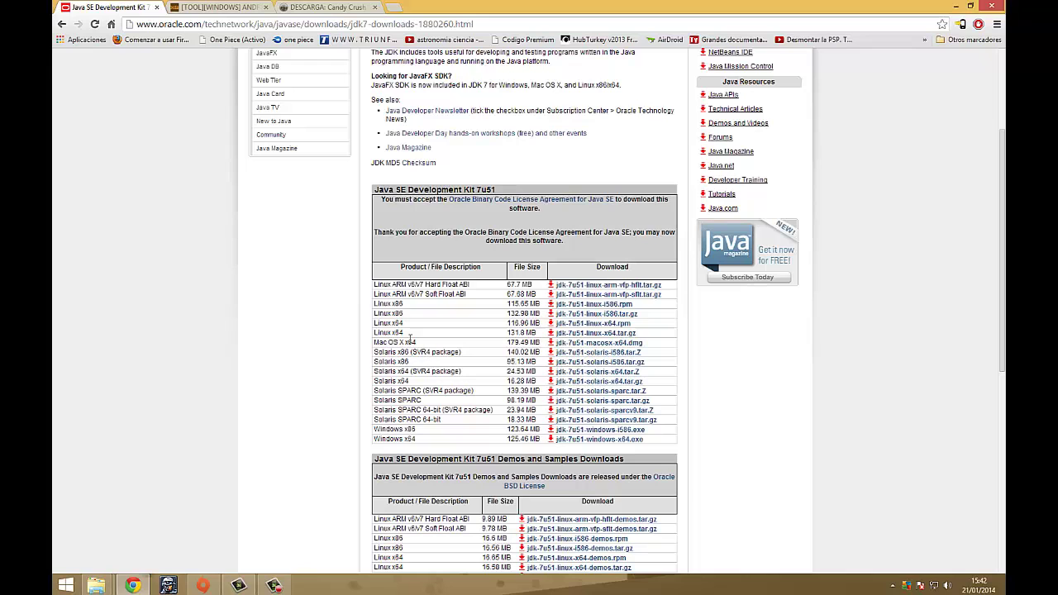
Open the bin folder of jdk1.7.0_45 inside Archivos de programa\Java on drive C: in File Explorer.
key("super+e")
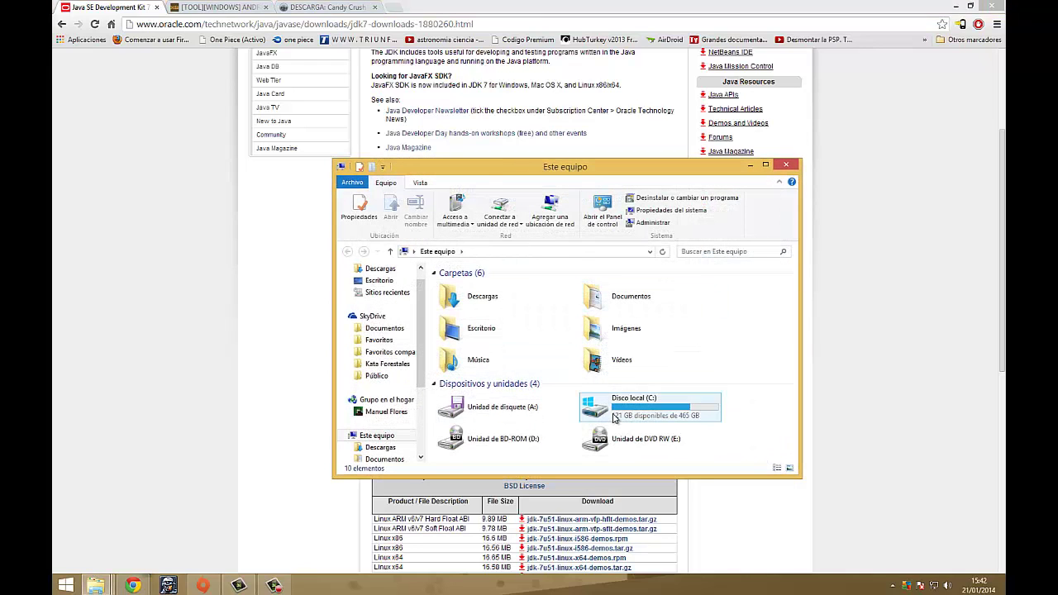
double_click(616, 419)
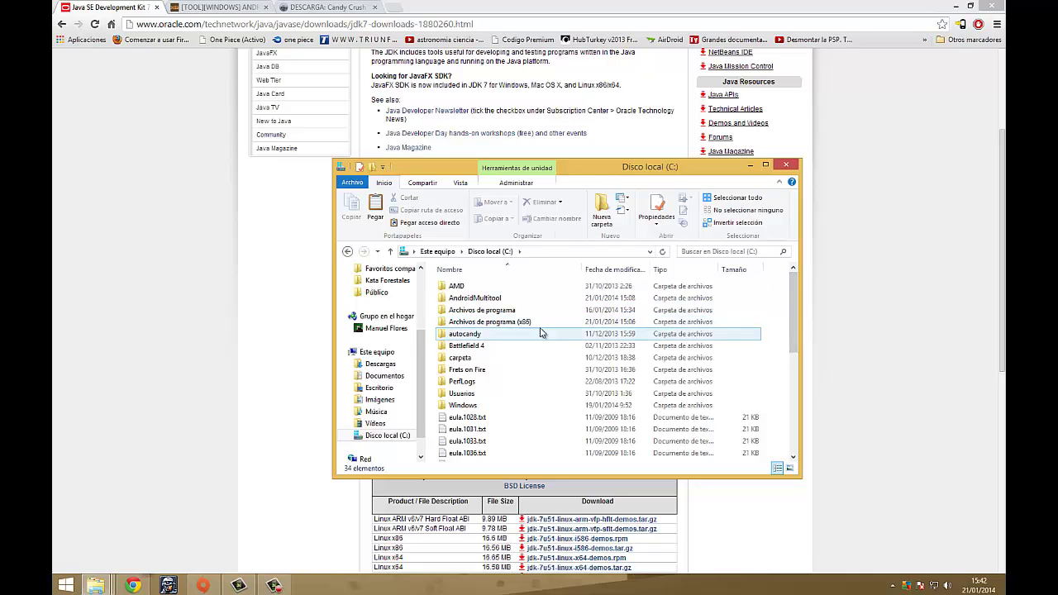
double_click(485, 311)
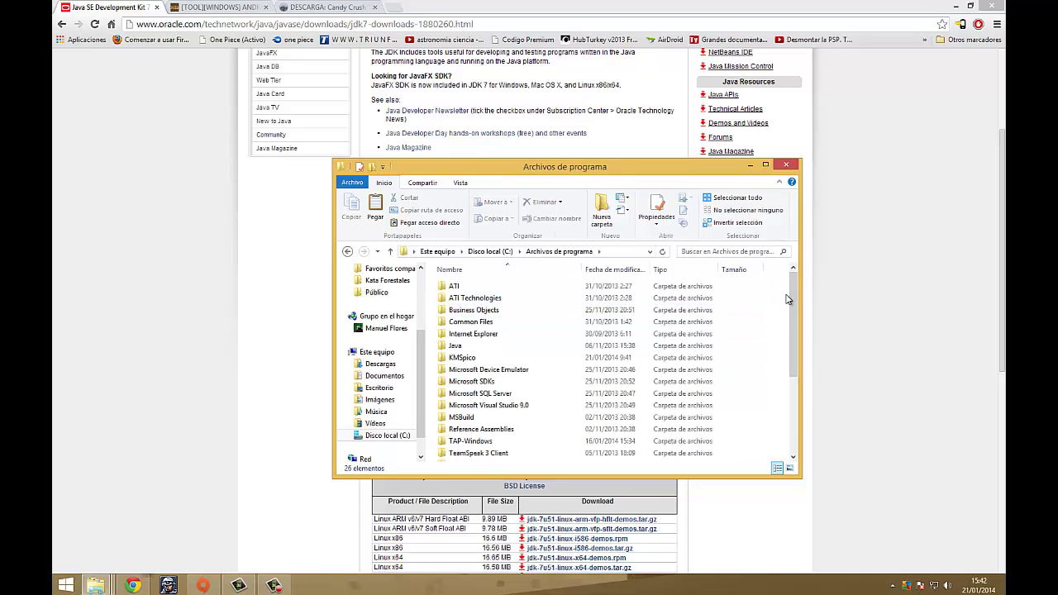
mouse_move(792, 299)
left_mouse_down()
mouse_move(792, 334)
mouse_move(793, 308)
left_mouse_up()
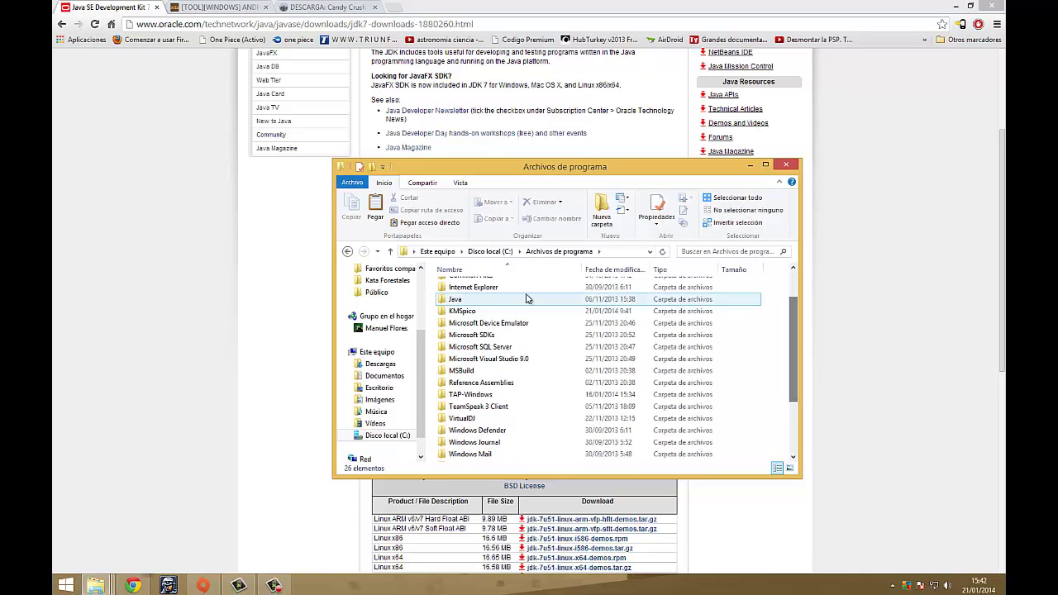
double_click(506, 301)
left_click(463, 289)
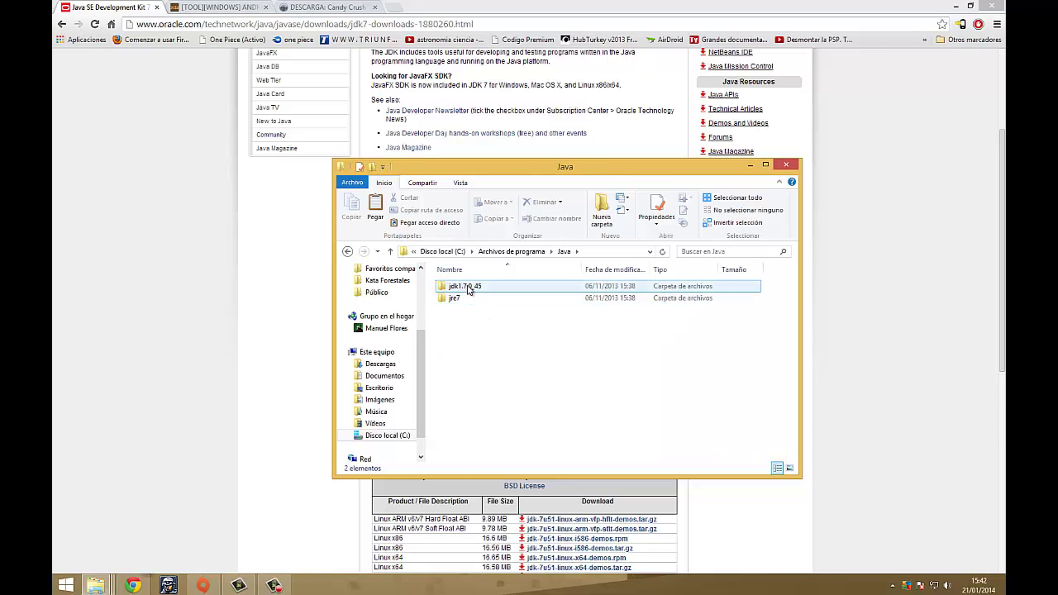
double_click(466, 286)
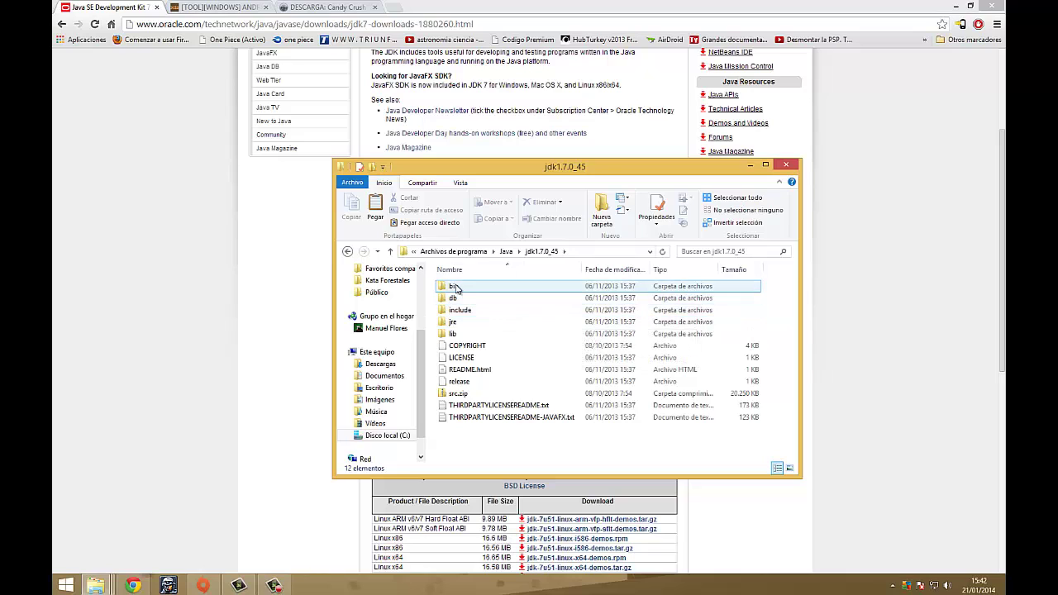
double_click(456, 287)
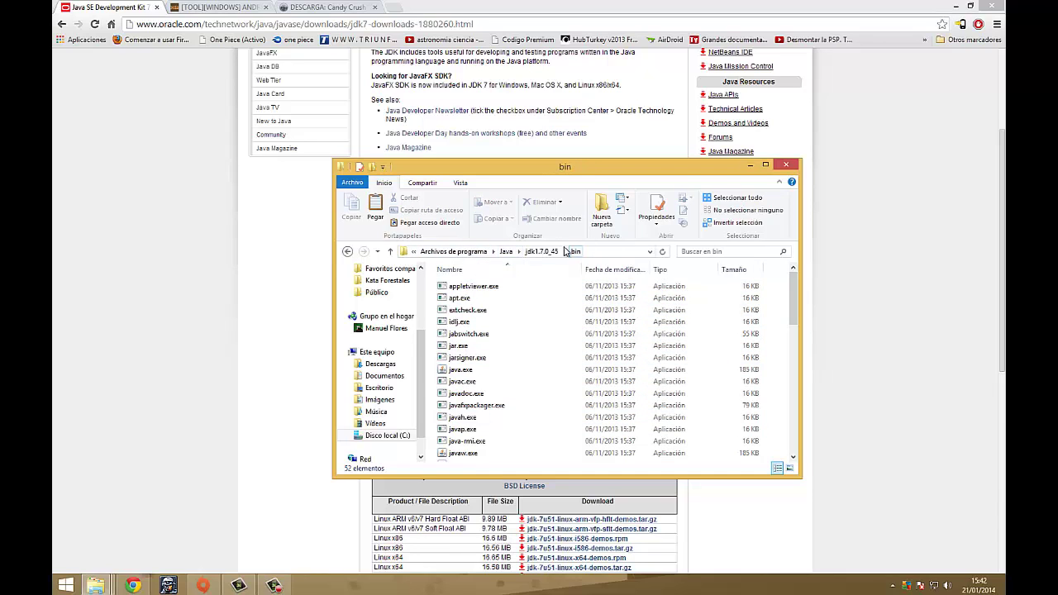
Copy the address of the JDK's bin folder and put the File Explorer window away.
right_click(449, 252)
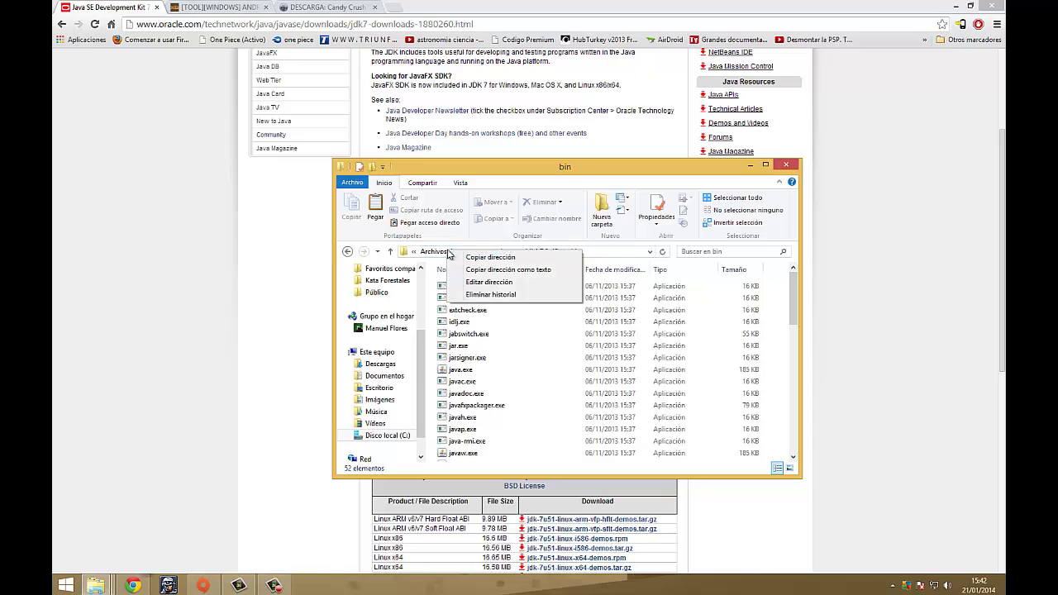
left_click(497, 264)
left_click(186, 566)
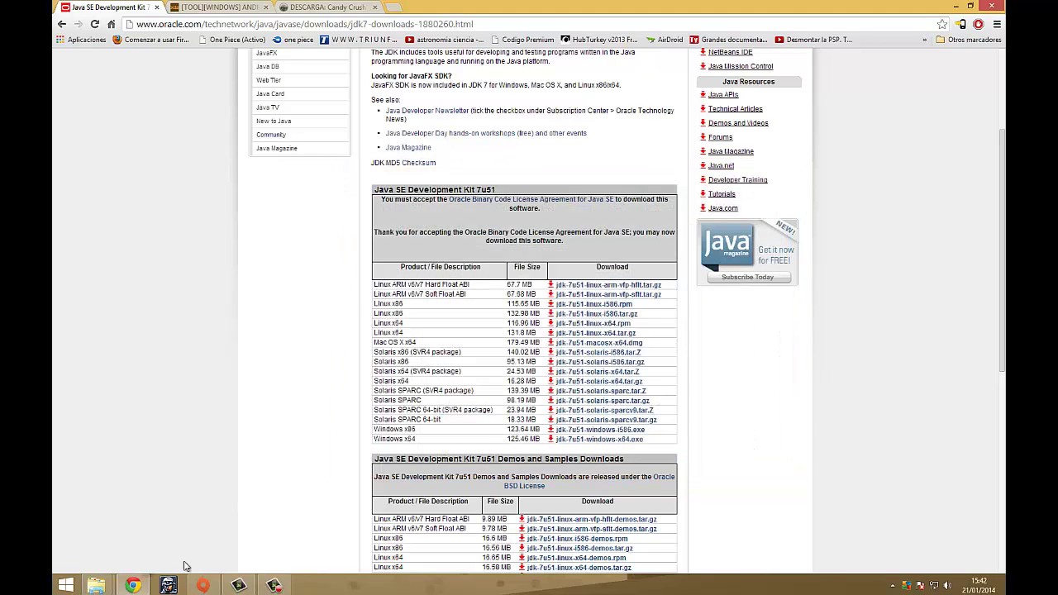
Open the Windows Control Panel and search it for "path".
left_click(66, 585)
type("p")
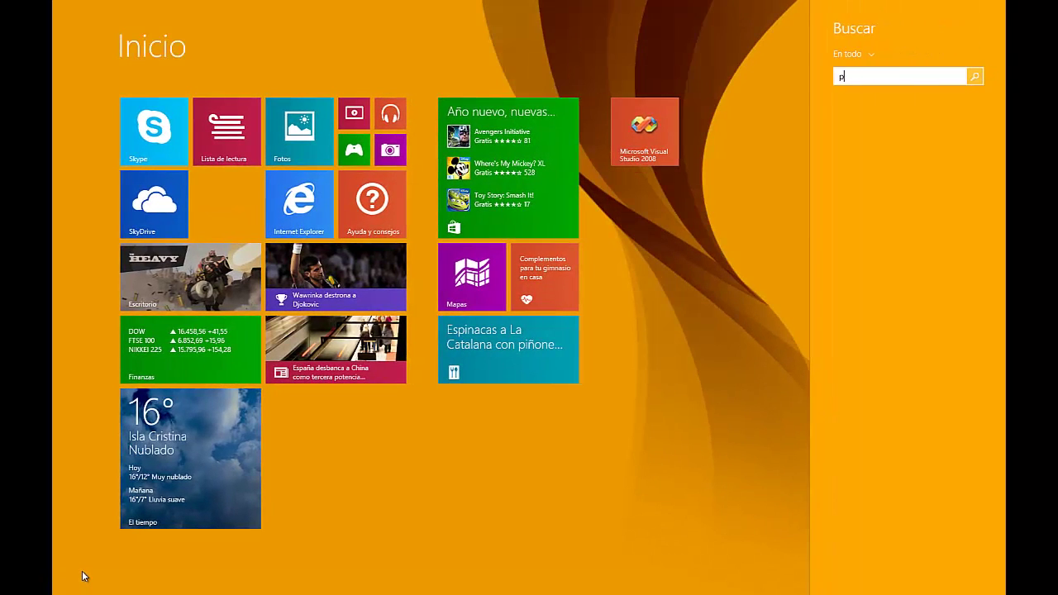
type("an")
key("Return")
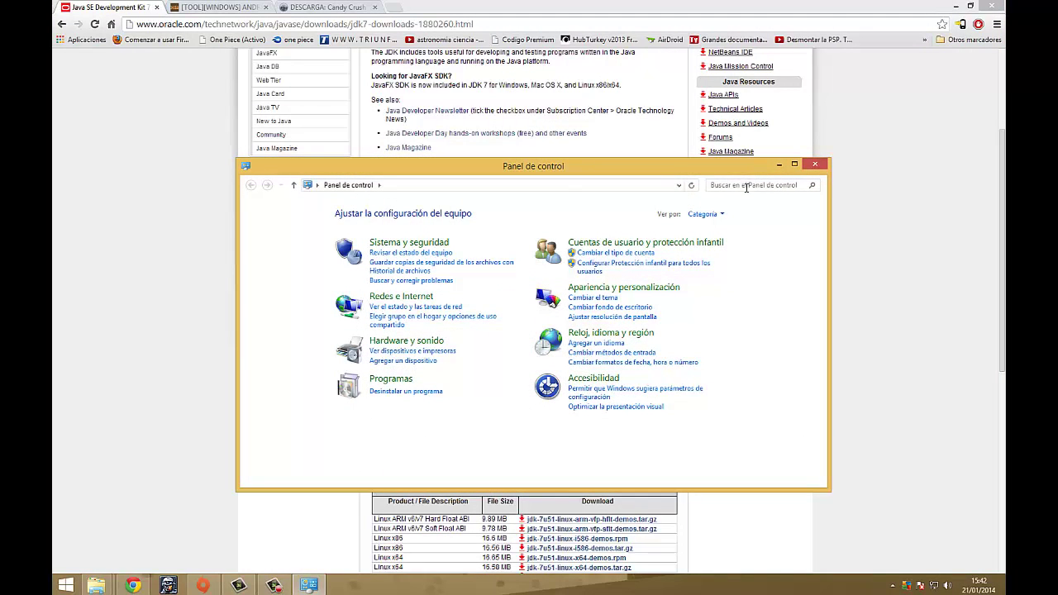
left_click_drag(674, 175, 663, 171)
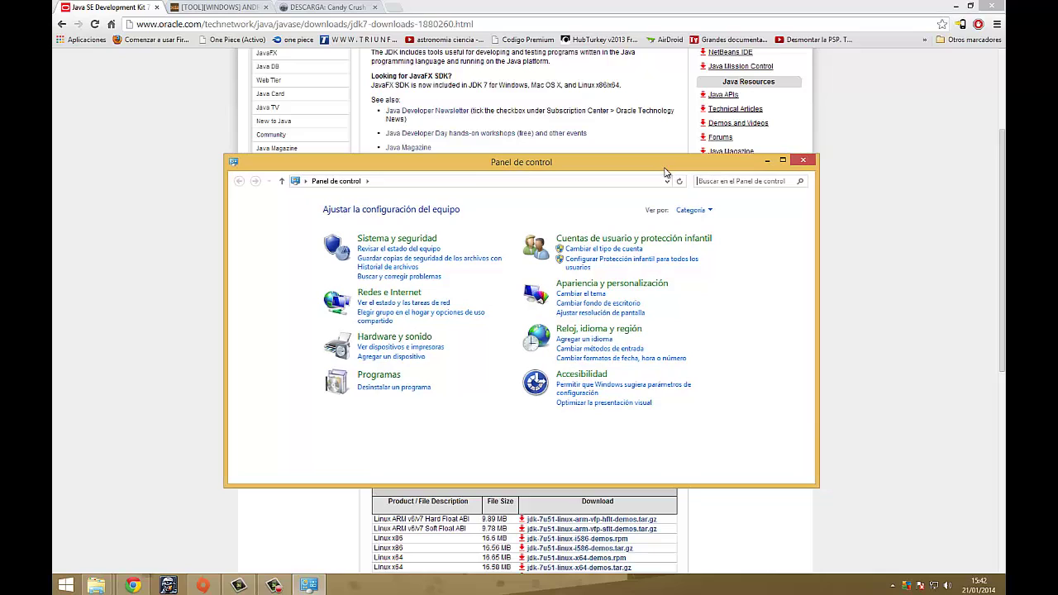
left_click(738, 184)
type("path")
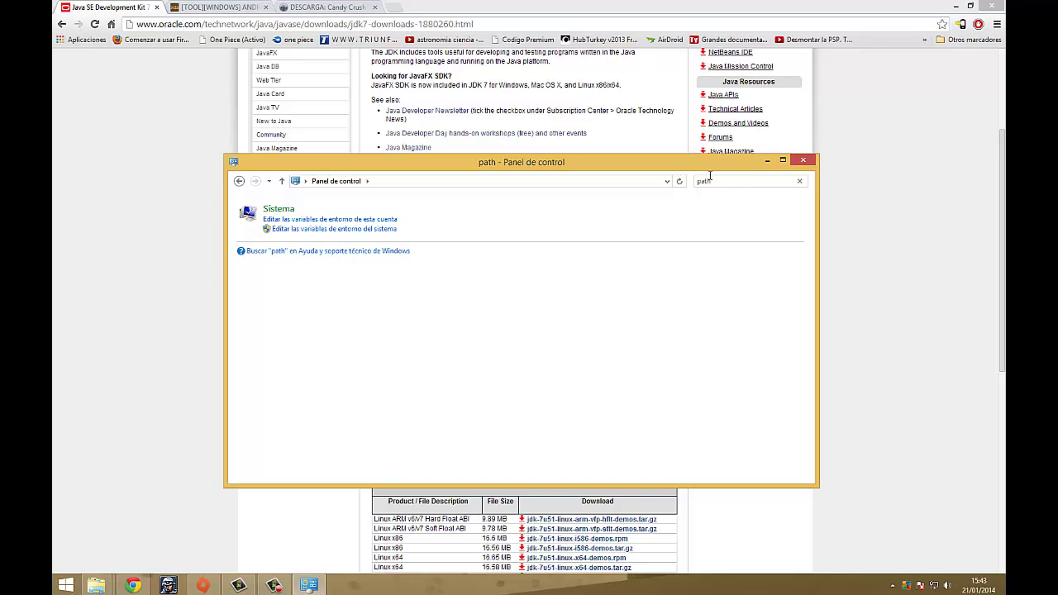
Go to the system environment variables and open the Path system variable for editing.
left_click(358, 233)
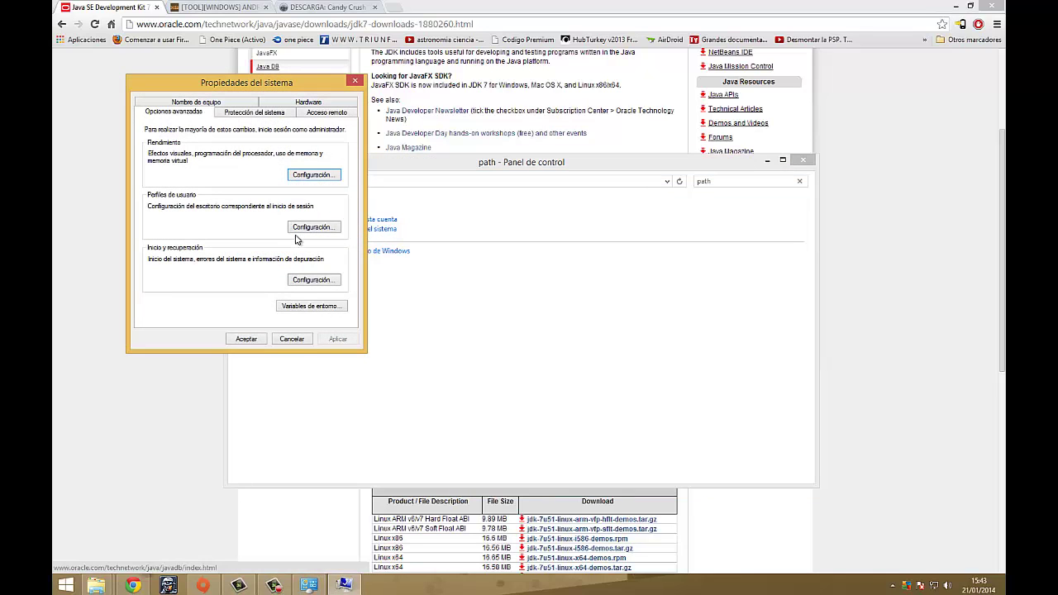
left_click(313, 307)
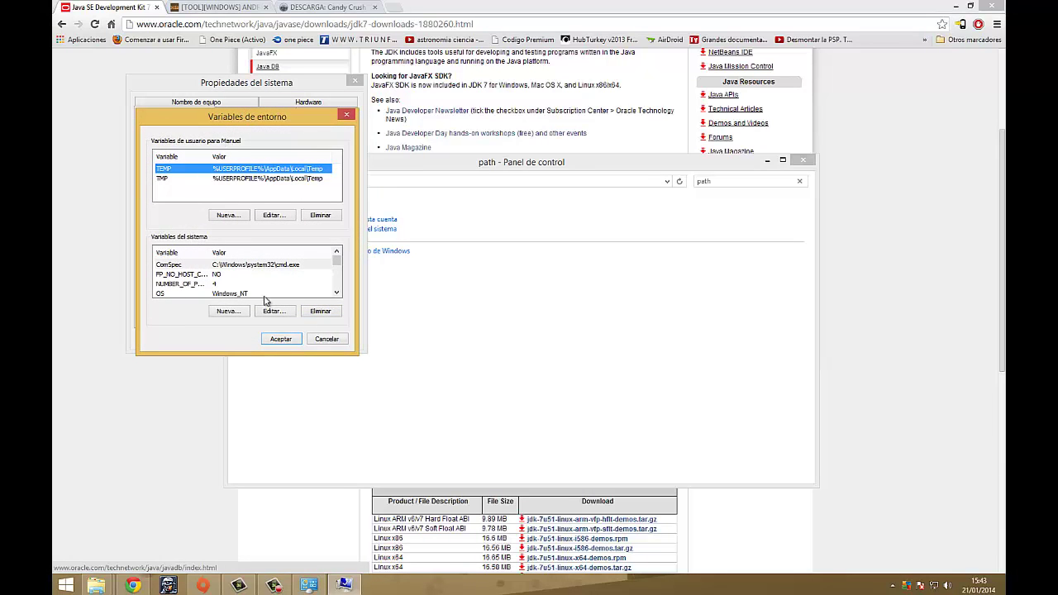
left_click(336, 294)
left_click(336, 293)
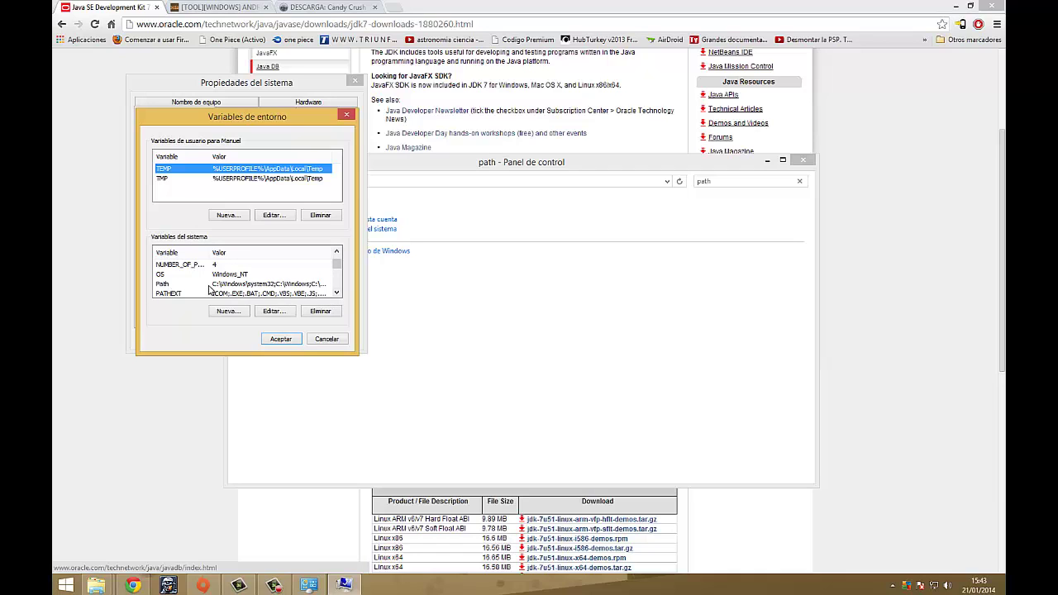
left_click(210, 285)
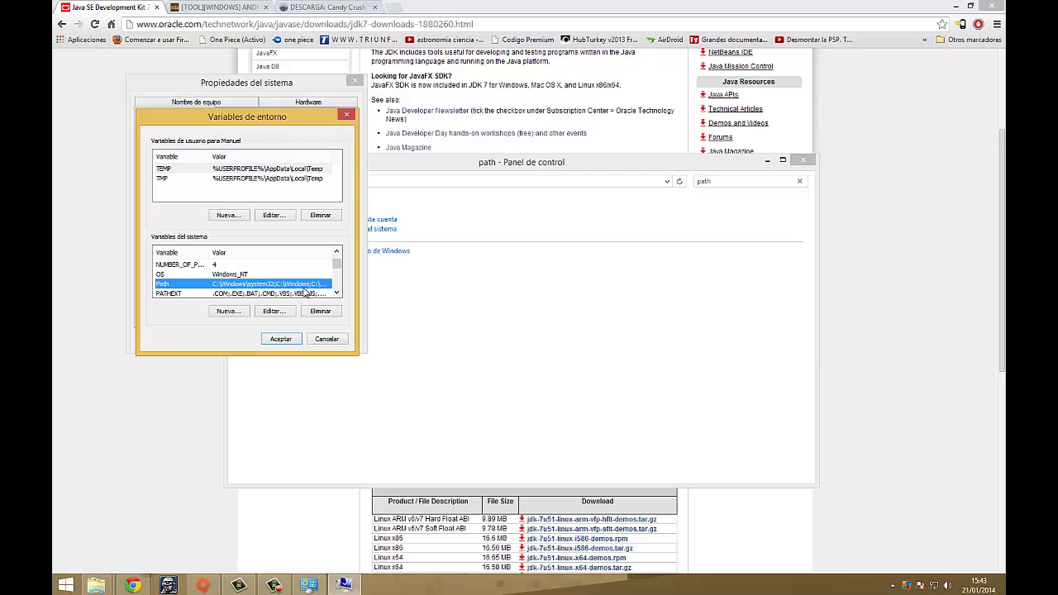
left_click(275, 311)
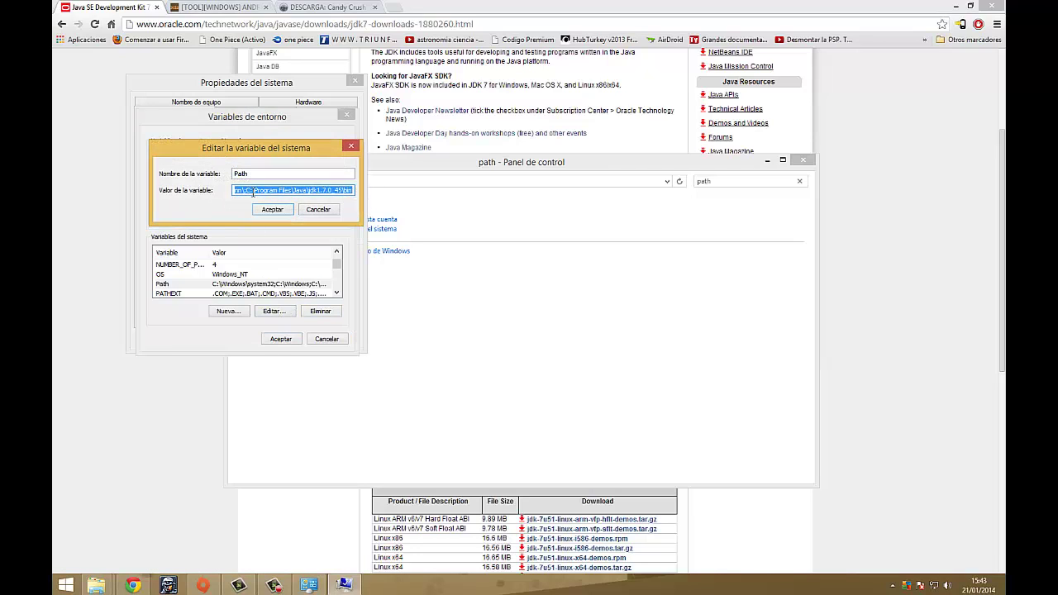
Select the C:\Program Files\Java\jdk1.7.0_45\bin entry at the end of the Path variable's value.
left_click(245, 191)
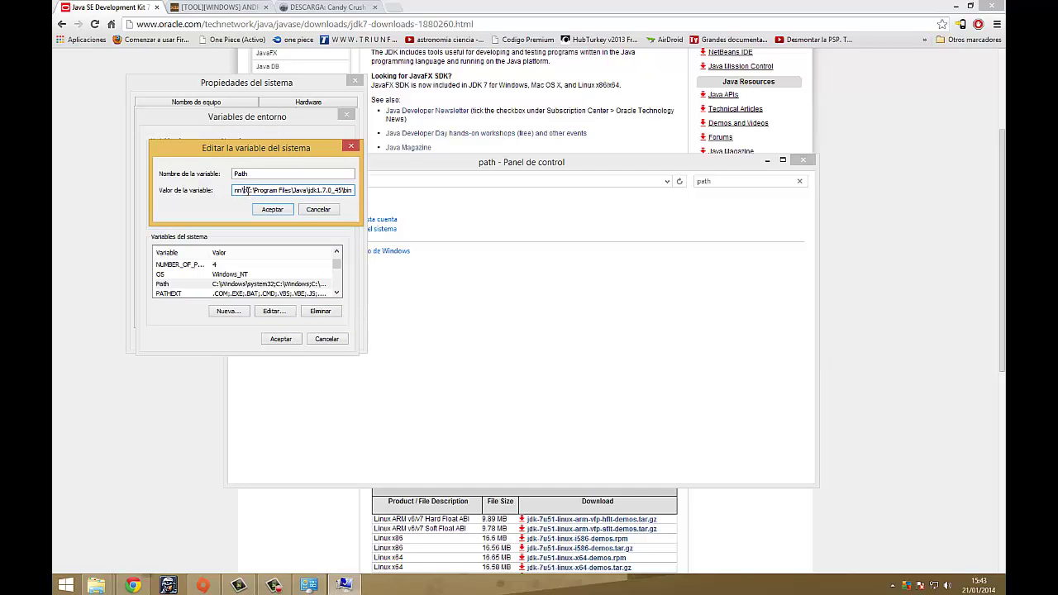
left_click_drag(246, 190, 355, 191)
left_click_drag(246, 191, 369, 196)
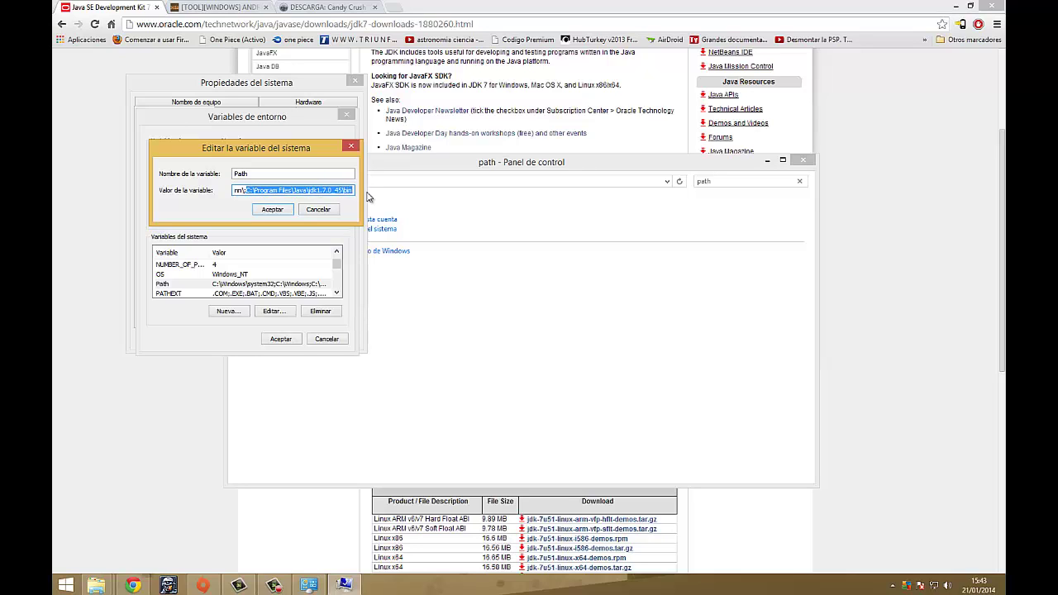
Confirm the Path variable's value, accept the environment variables and system properties, and close the Control Panel.
left_click(349, 191)
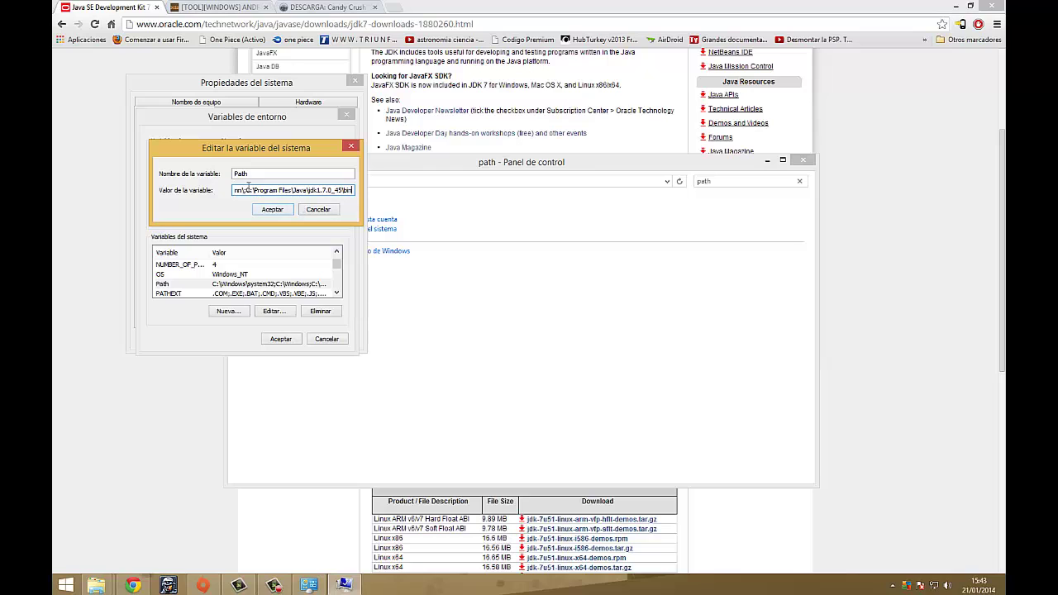
left_click(276, 211)
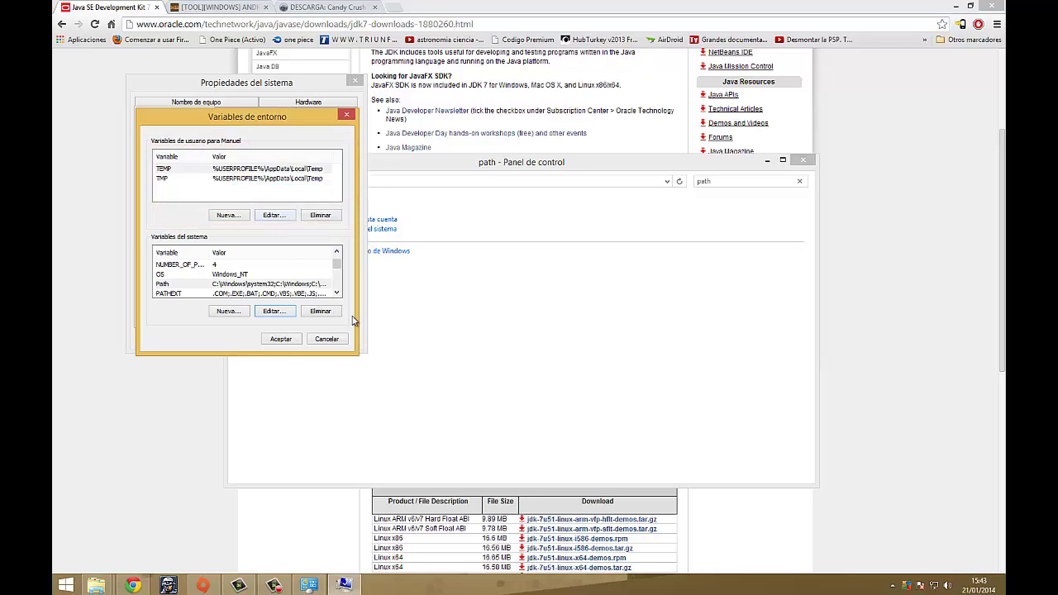
left_click(290, 342)
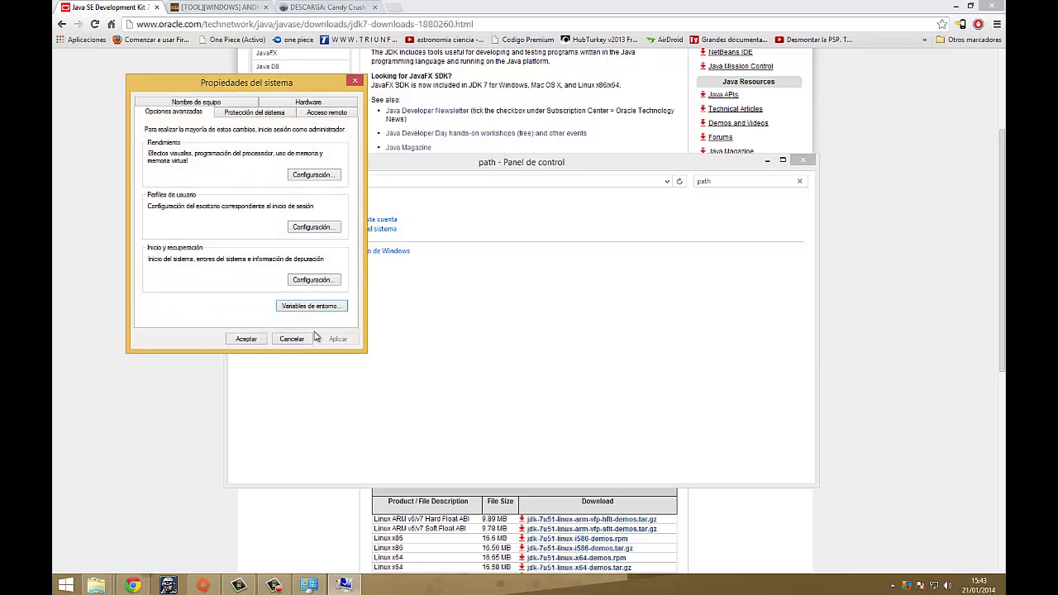
left_click(252, 341)
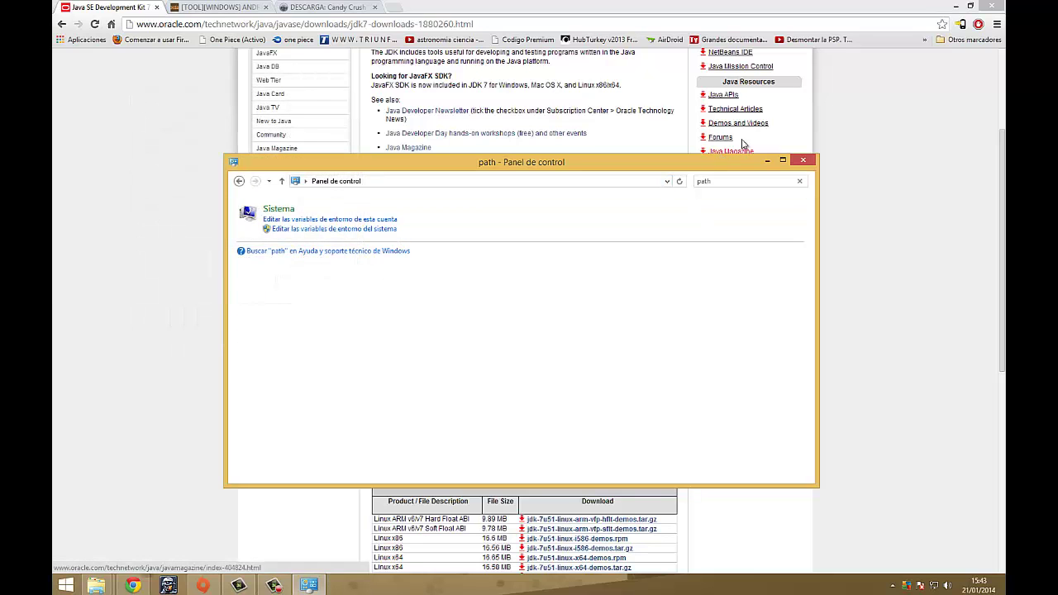
left_click(802, 161)
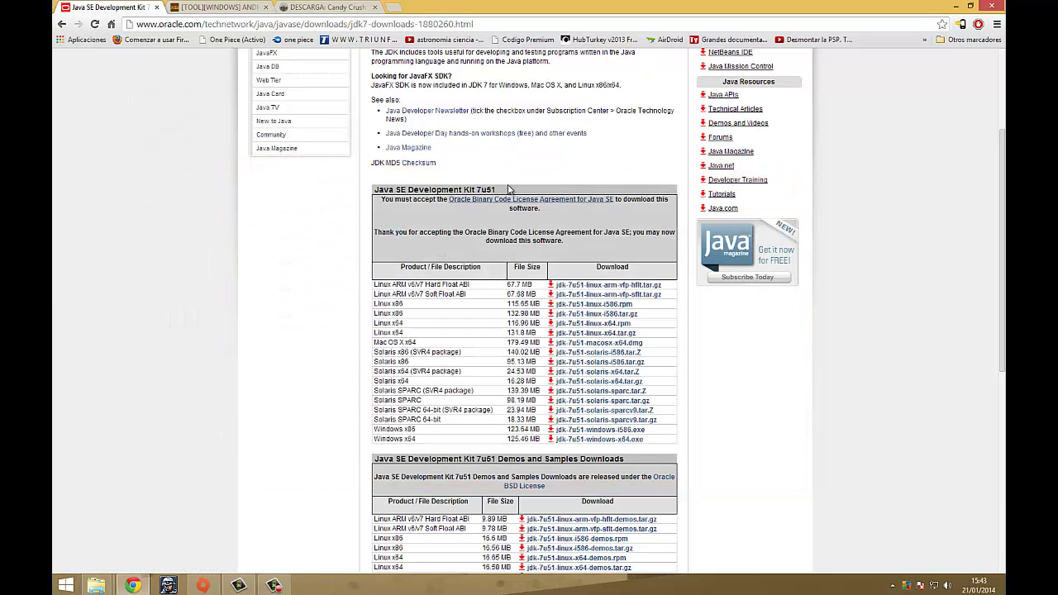
Minimize the browser and open candy.apk from the desktop in WinRAR, dismissing the licence reminder.
scroll(377, 246, "down", 3)
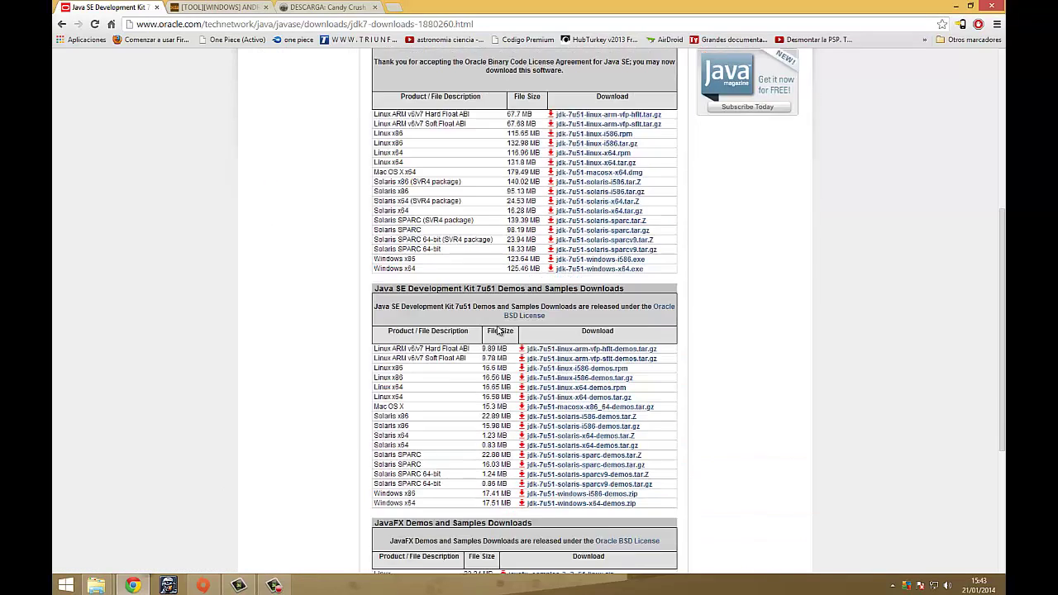
scroll(377, 245, "up", 6)
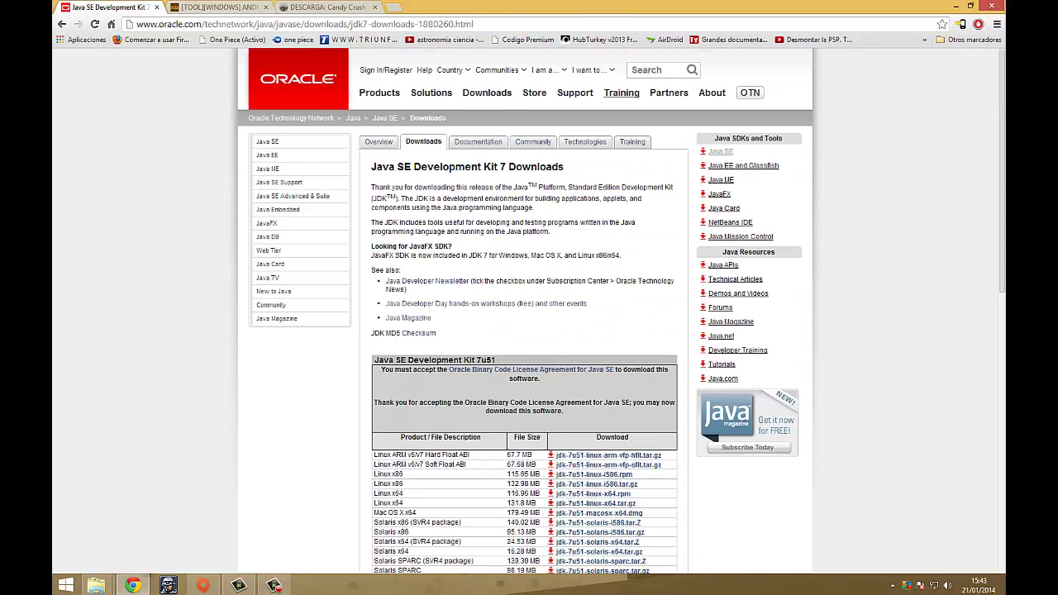
left_click(955, 5)
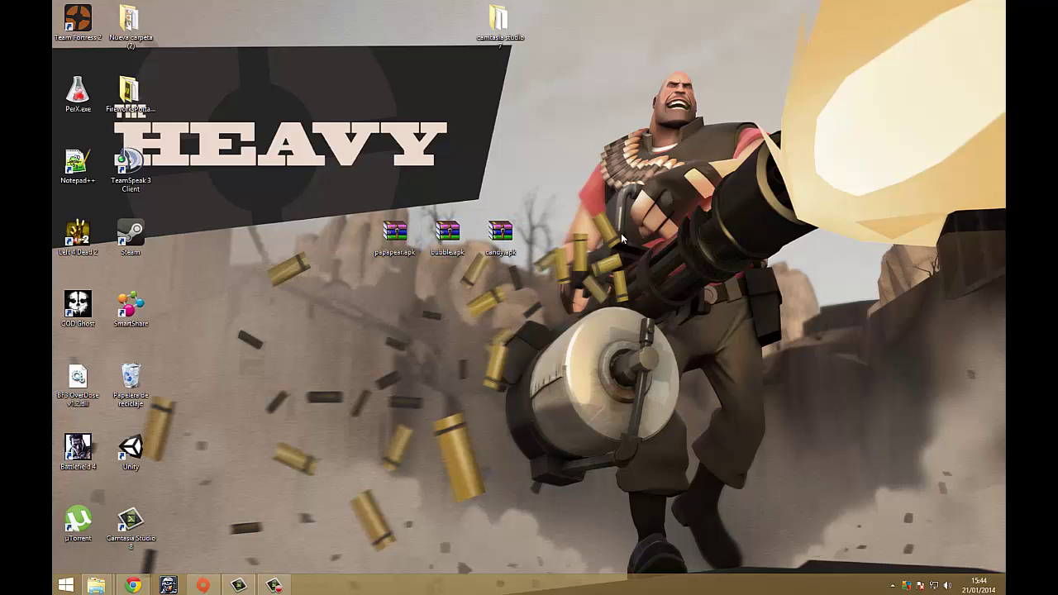
double_click(500, 234)
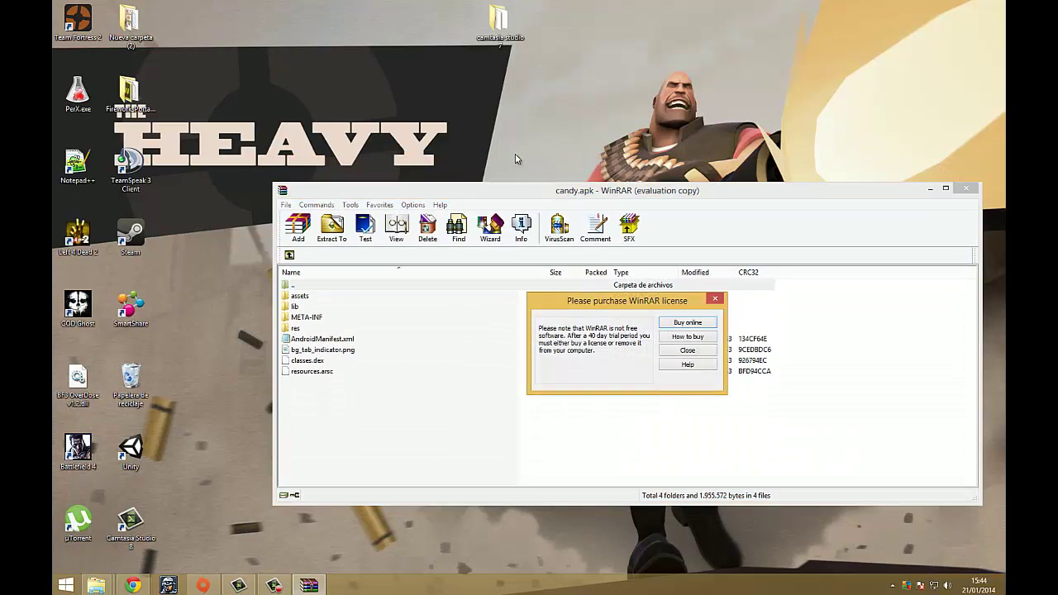
left_click(715, 299)
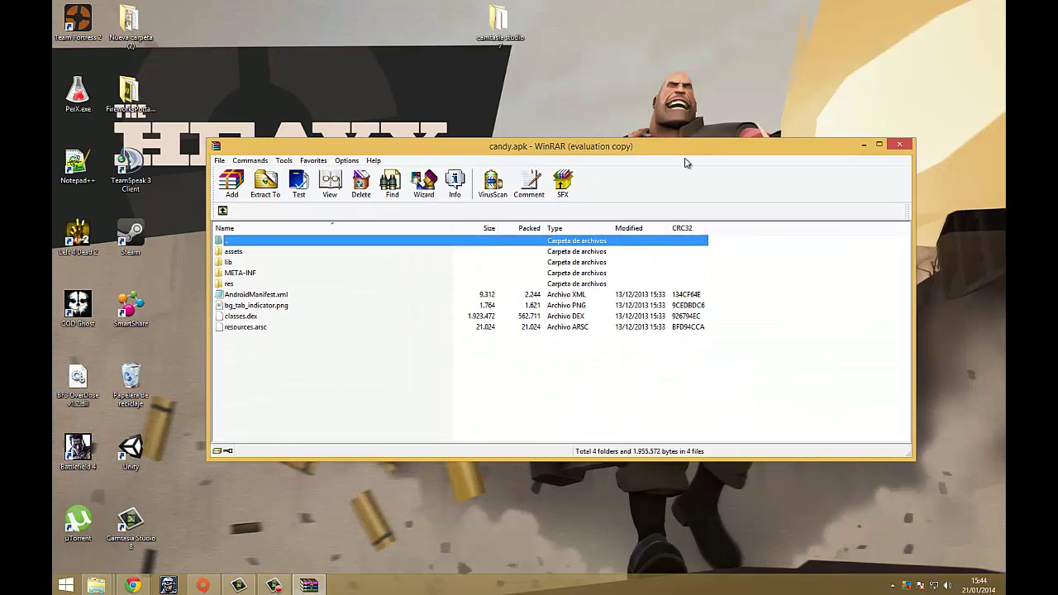
left_click_drag(684, 160, 650, 156)
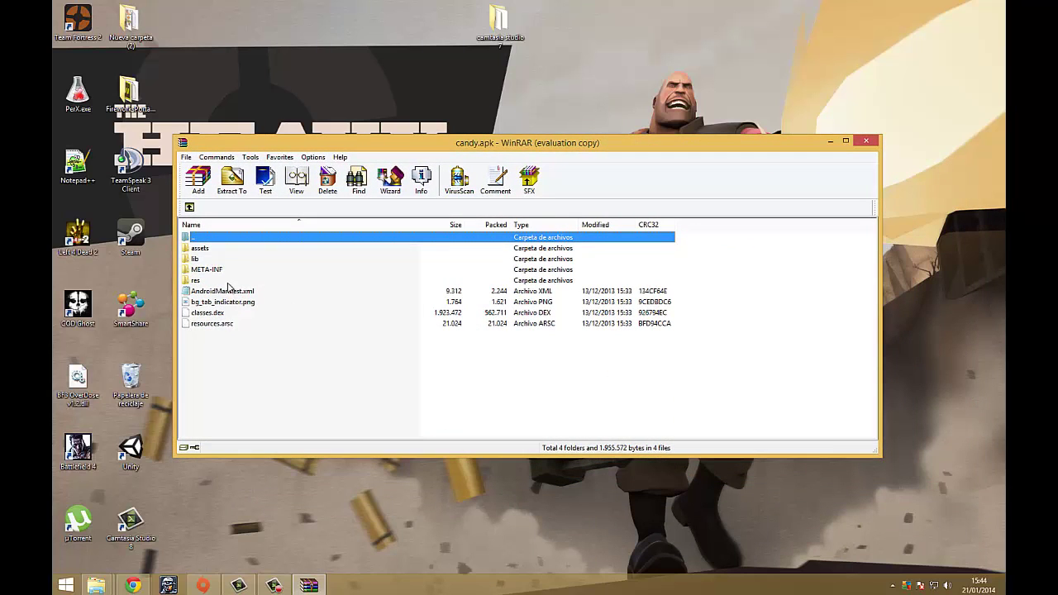
Go into the archive's assets folder and down through res to the folder containing animations, fonts and levels.
double_click(207, 259)
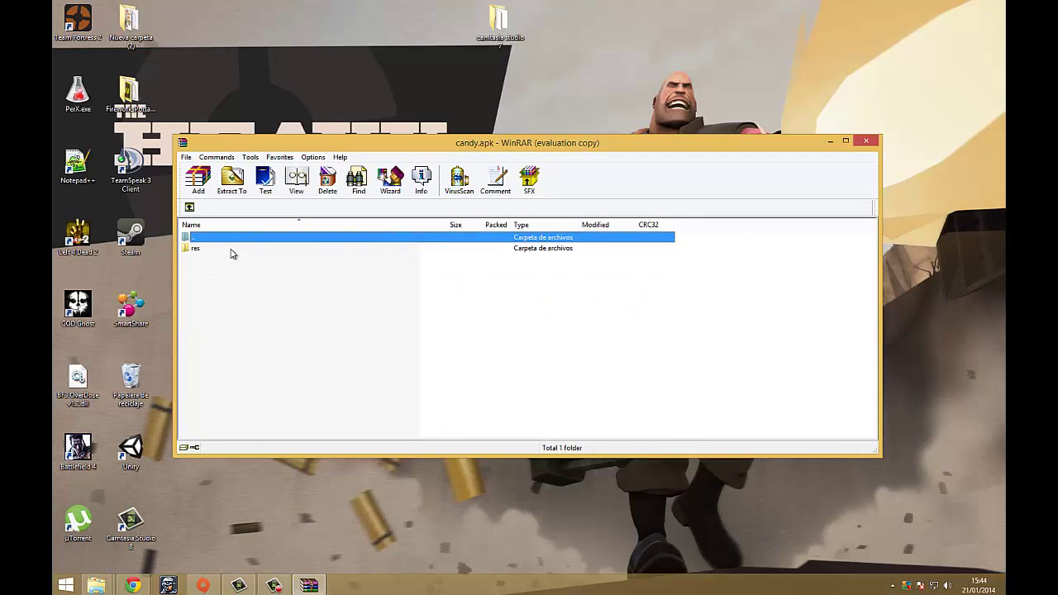
left_click(199, 250)
double_click(199, 250)
double_click(209, 257)
double_click(207, 250)
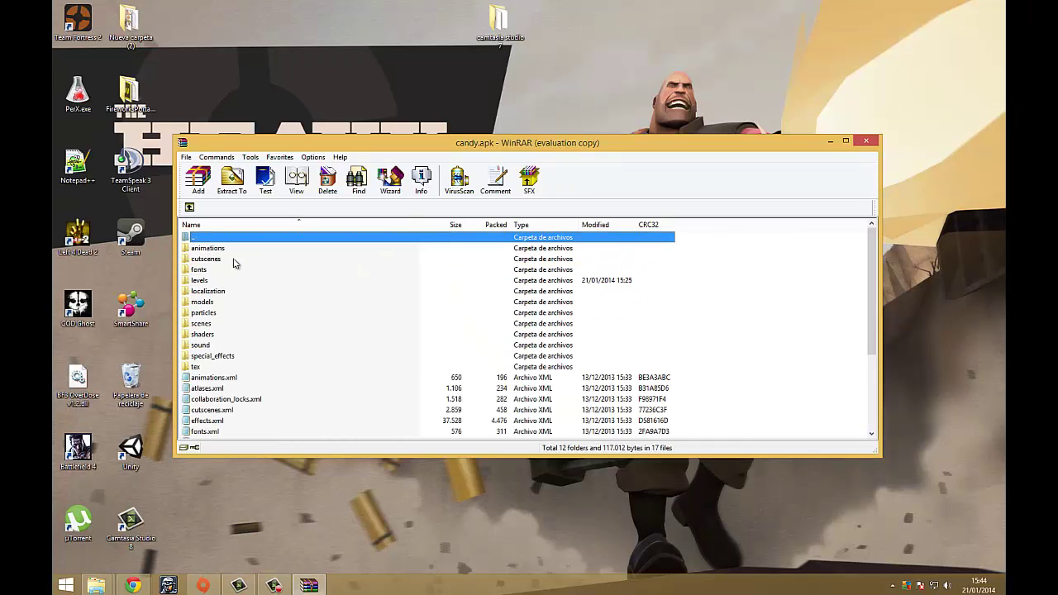
Extract tweakdata.prop from the archive to the desktop and open the extracted file in Notepad++.
scroll(240, 356, "down", 2)
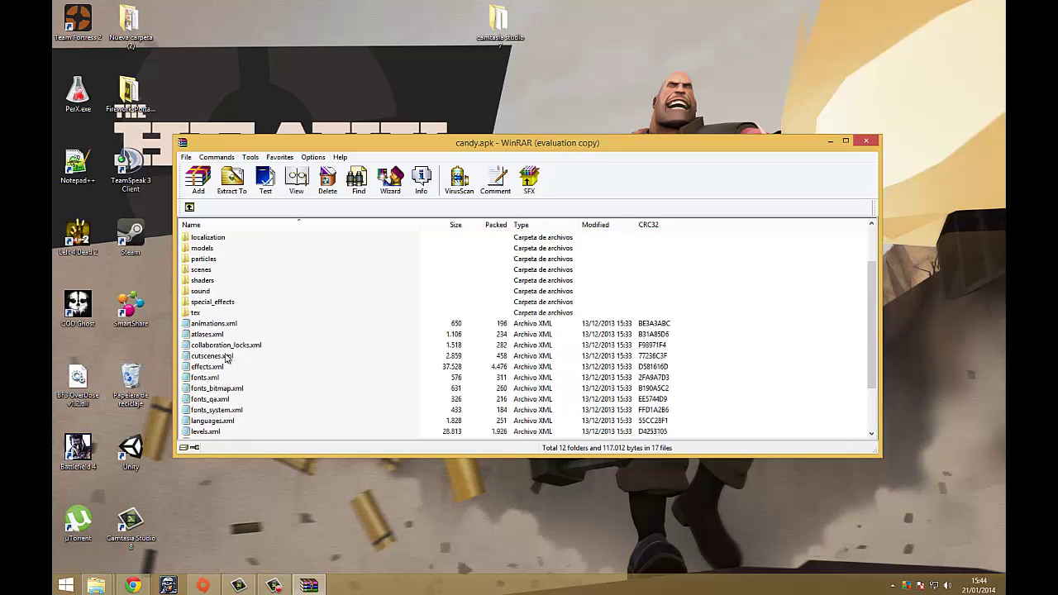
scroll(235, 361, "up", 2)
scroll(235, 360, "down", 4)
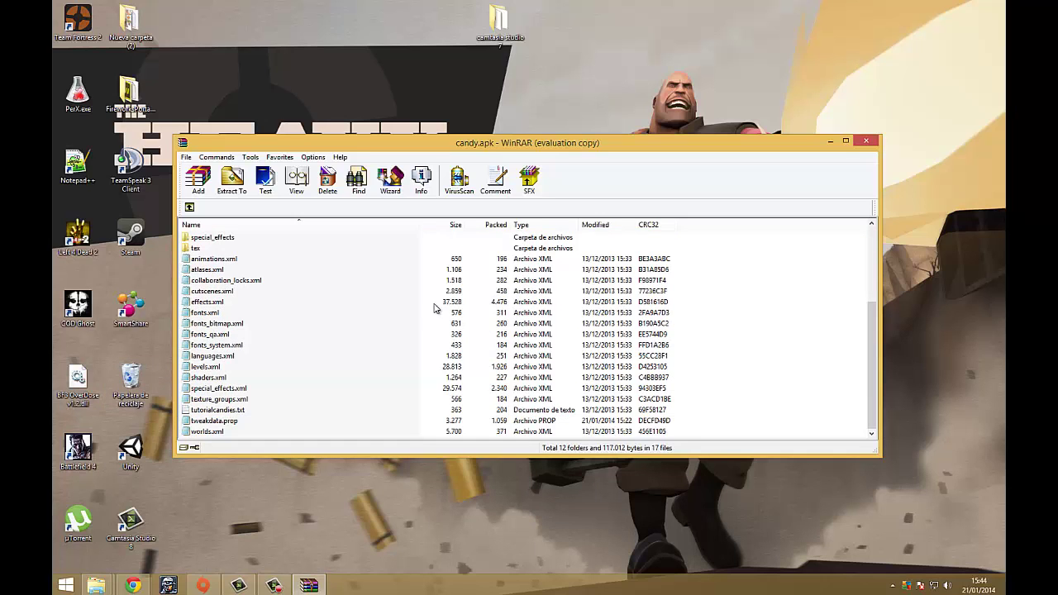
scroll(459, 329, "up", 4)
scroll(339, 323, "down", 4)
scroll(323, 323, "up", 4)
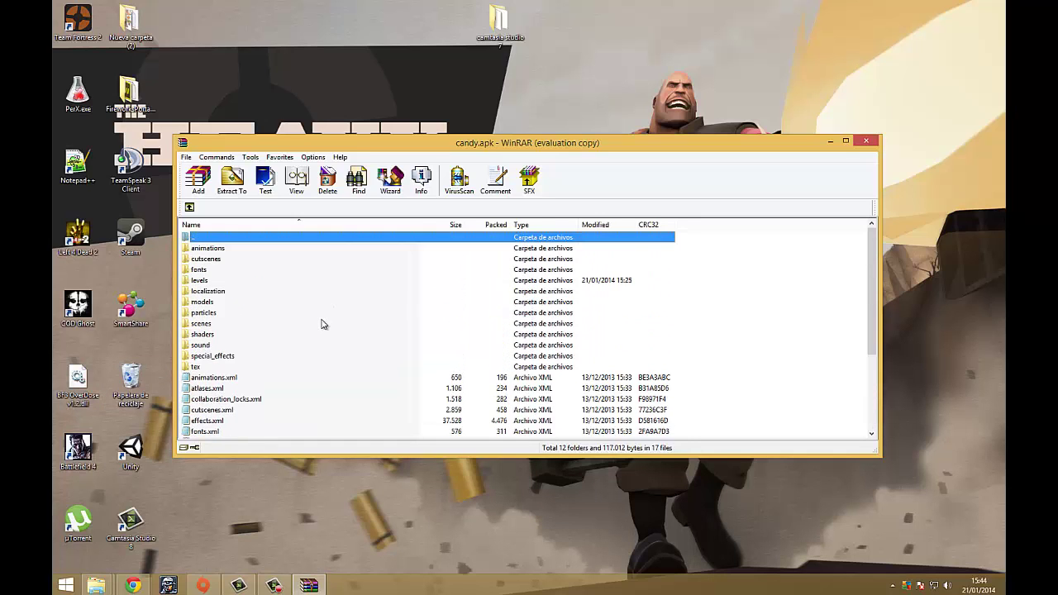
scroll(321, 330, "down", 1)
scroll(321, 337, "down", 3)
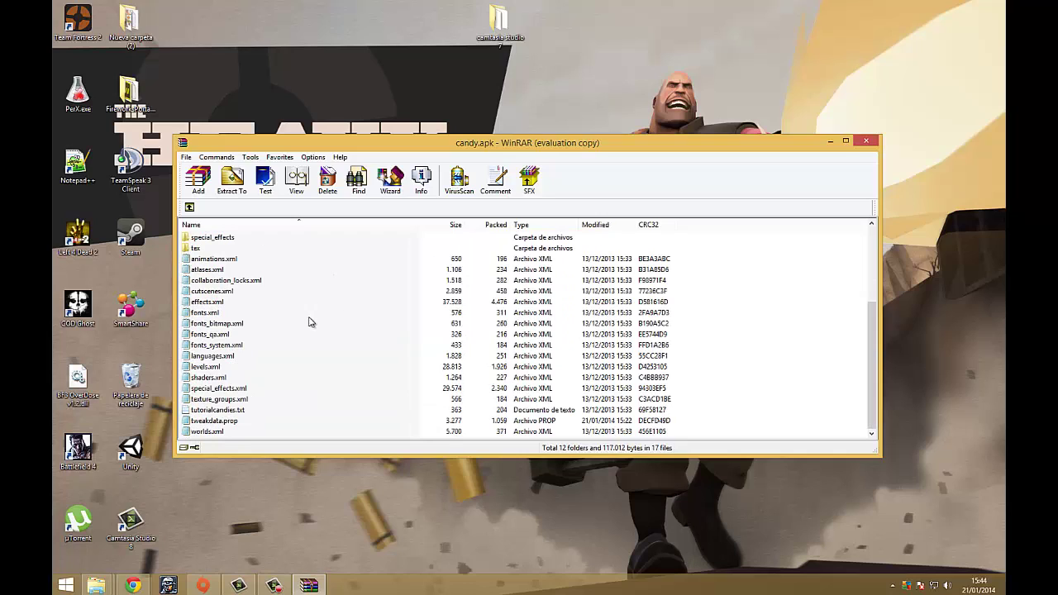
left_click(200, 422)
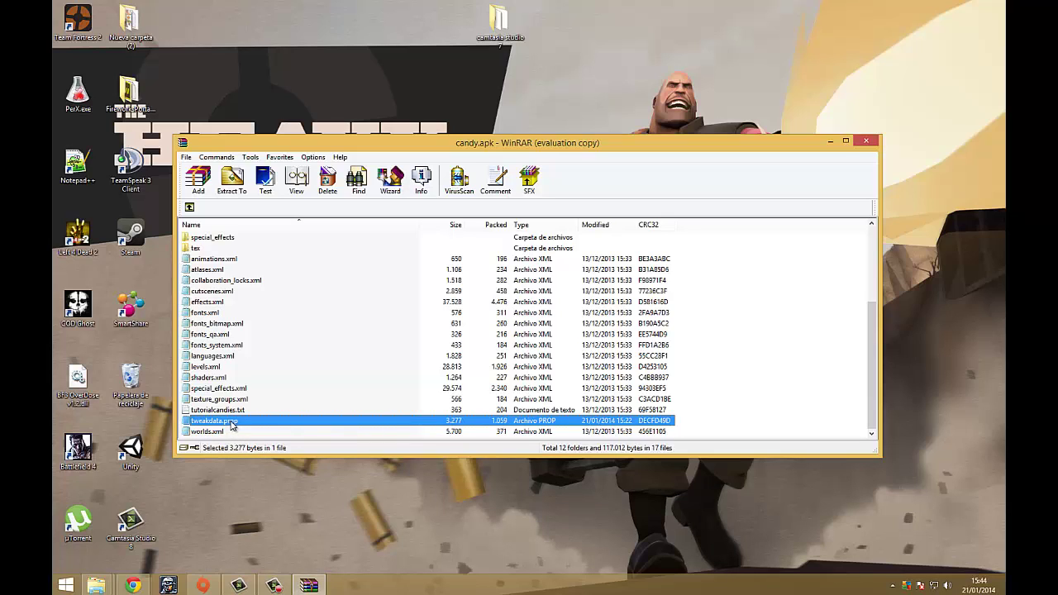
left_click_drag(232, 425, 607, 53)
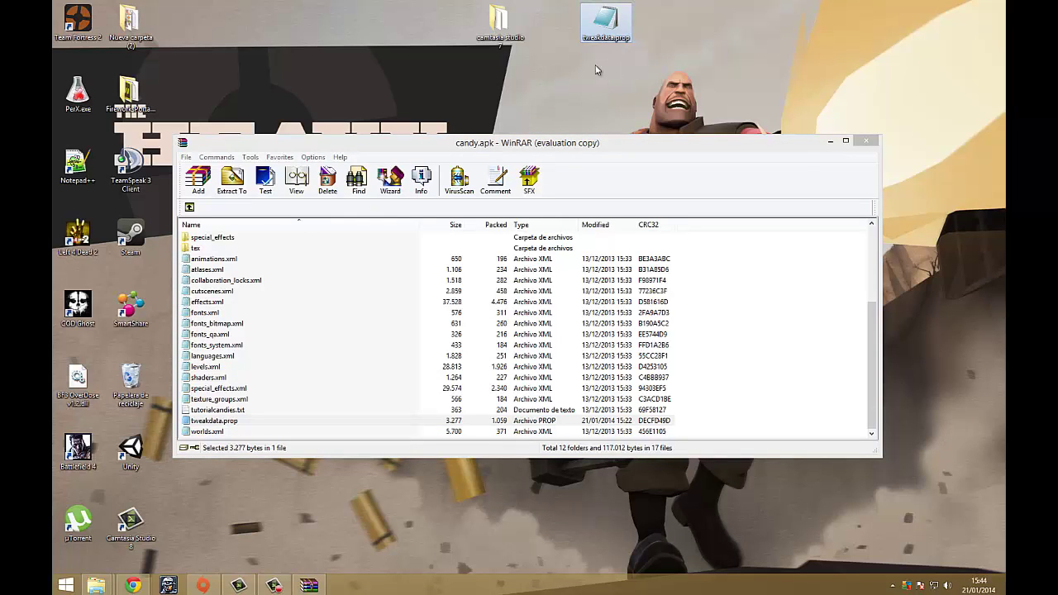
right_click(618, 32)
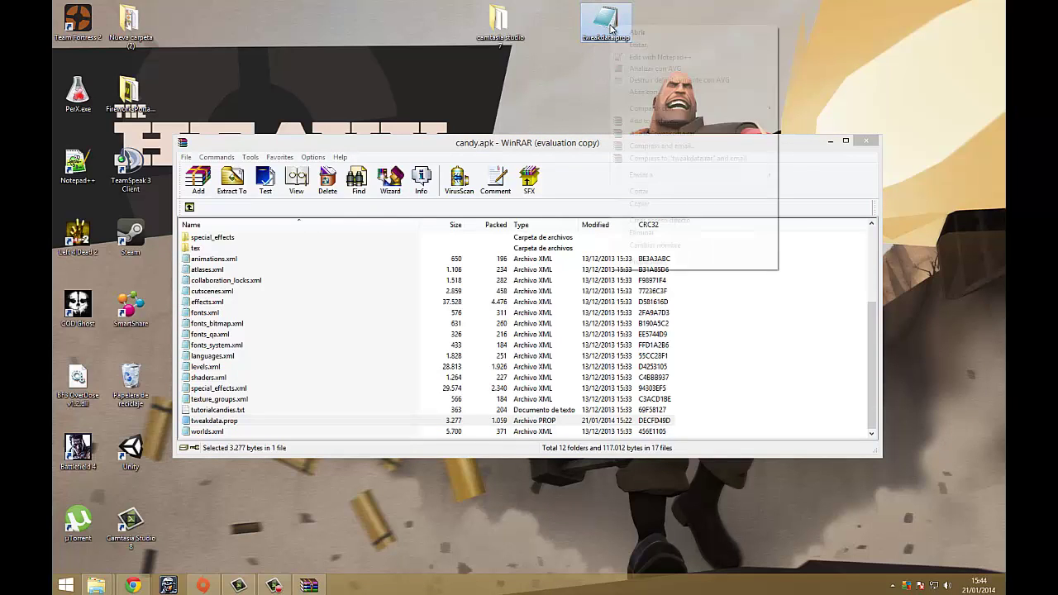
left_click(653, 57)
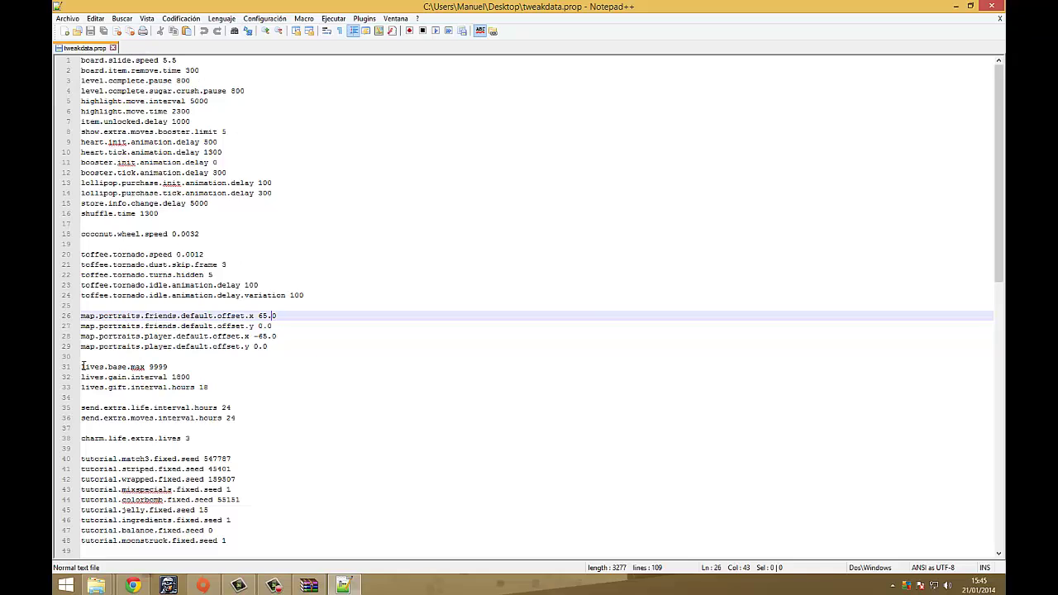
Set the lives.base.max value on line 31 of tweakdata.prop to 9999.
left_click_drag(82, 366, 165, 370)
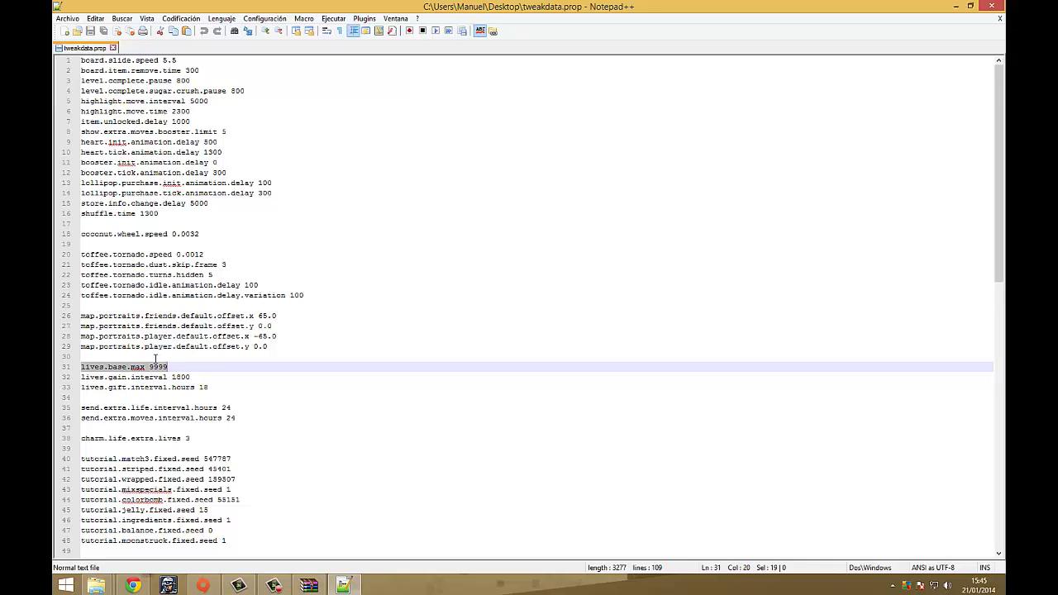
left_click(171, 367)
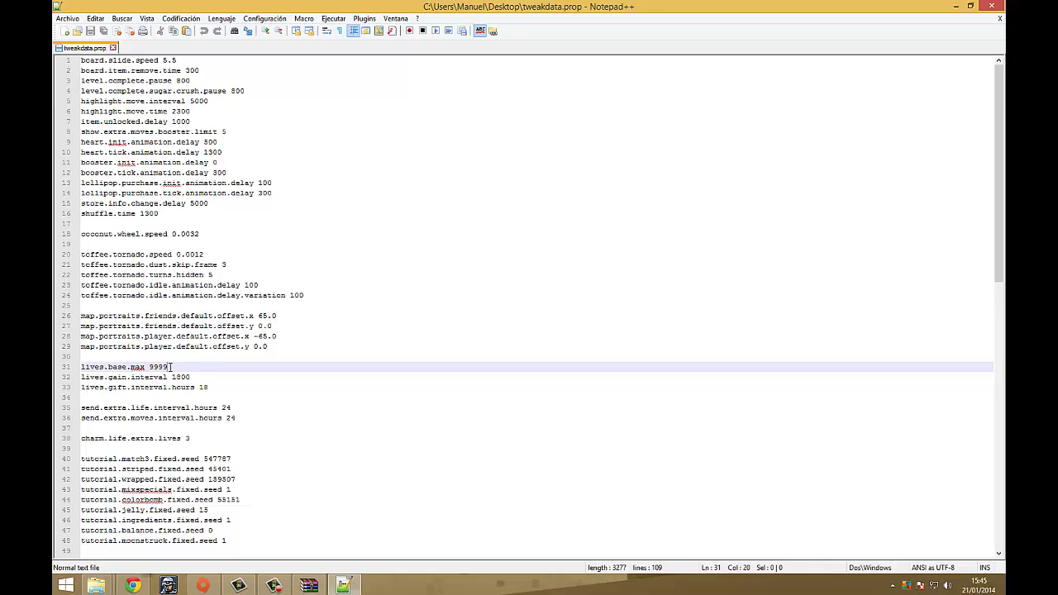
key("BackSpace")
key("BackSpace")
key("BackSpace")
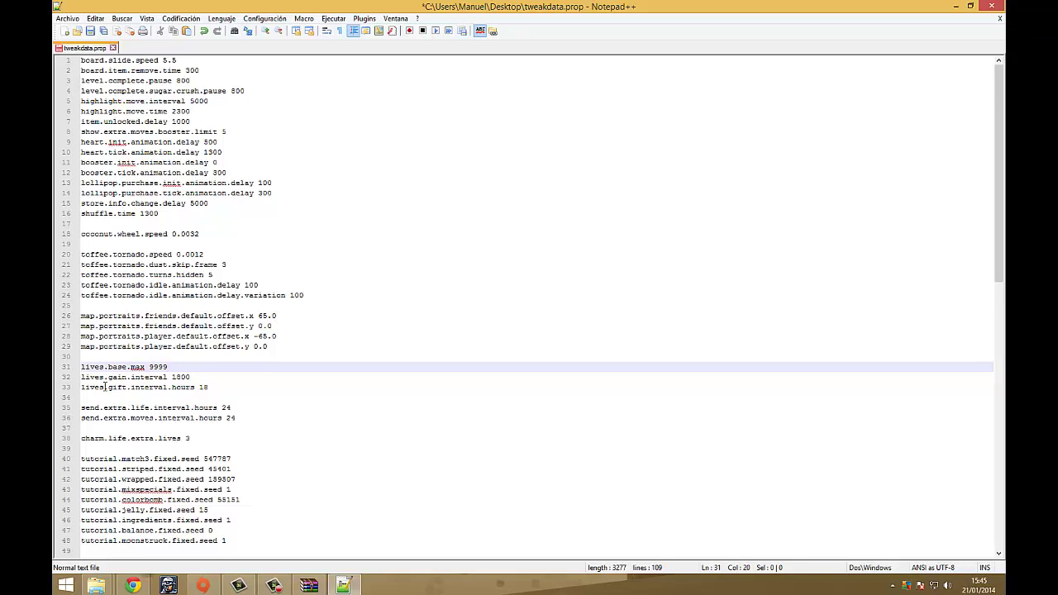
Review the lives.gain.interval line, and close Notepad++ while saving tweakdata.prop.
left_click_drag(194, 379, 92, 377)
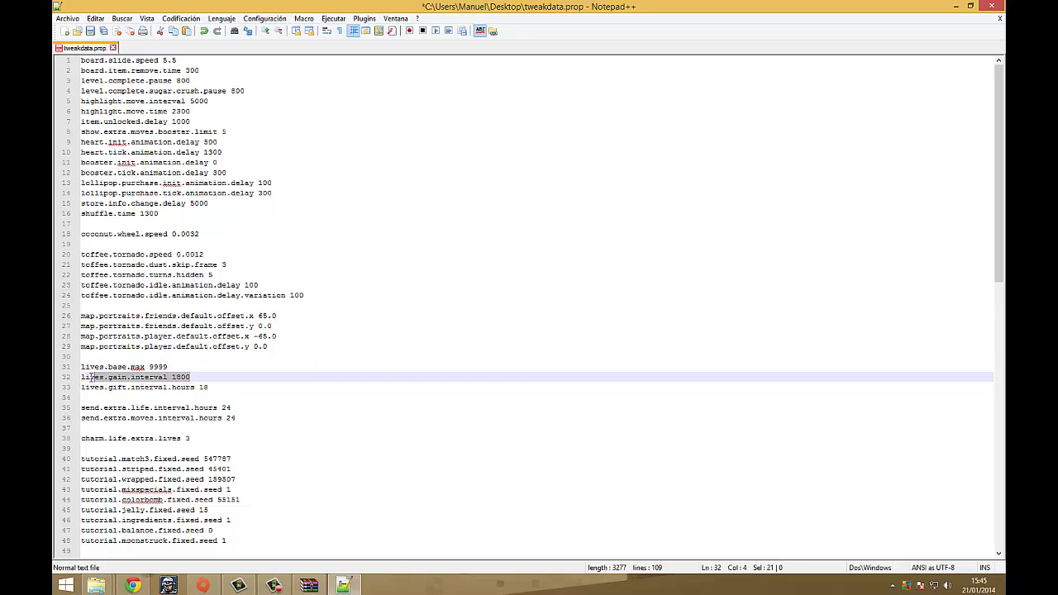
left_click(199, 379)
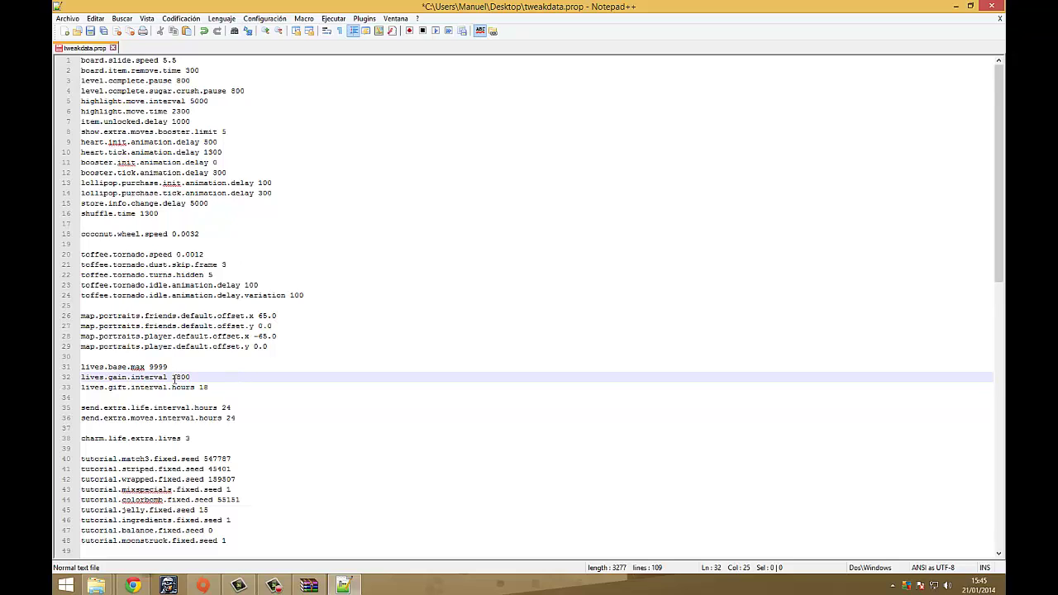
left_click_drag(173, 377, 192, 377)
left_click(197, 377)
left_click(992, 6)
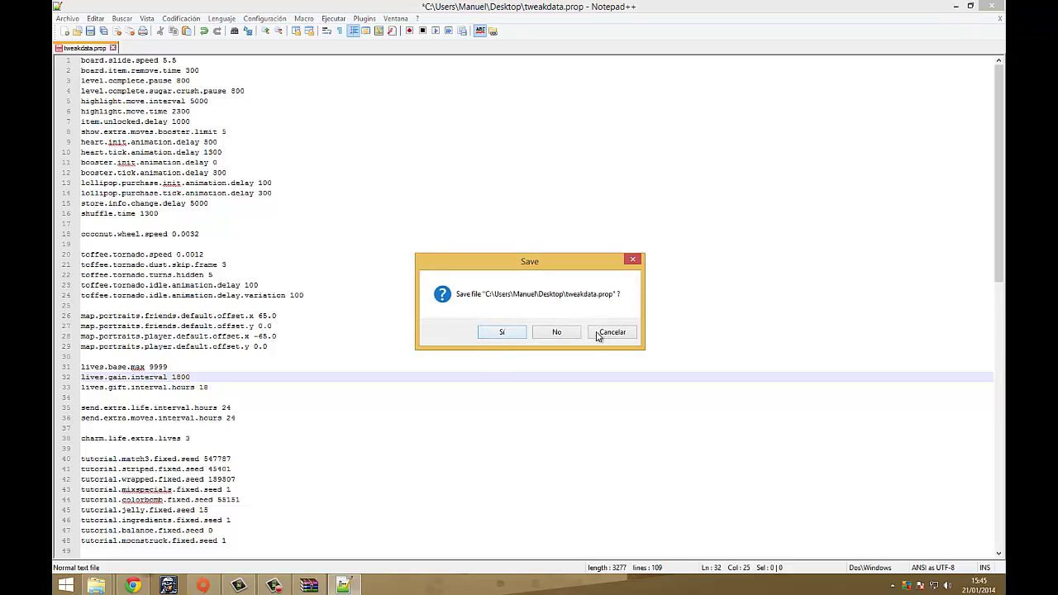
left_click(505, 334)
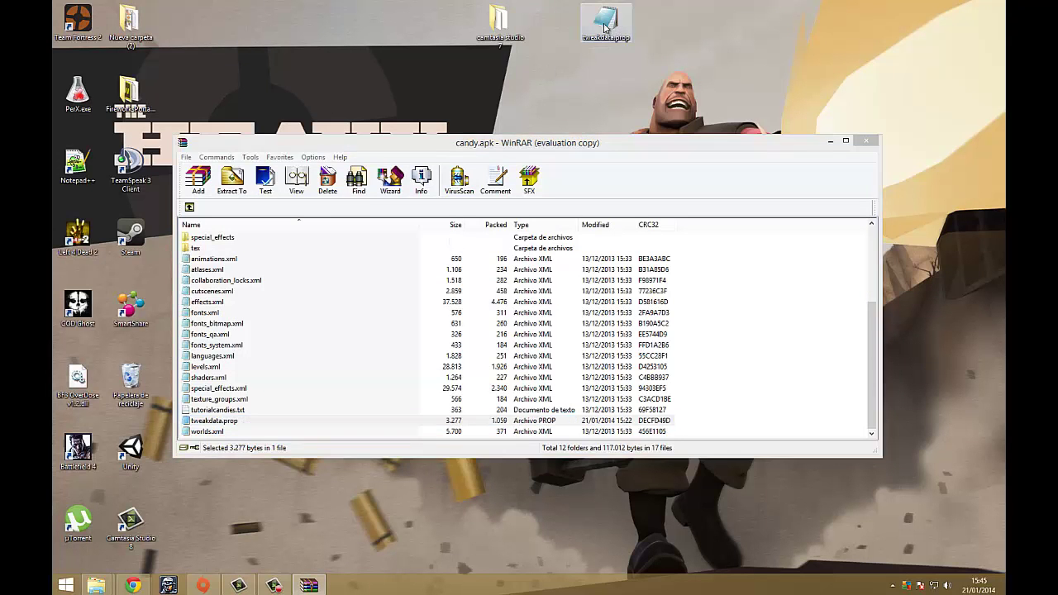
Add the edited tweakdata.prop from the desktop back into the open candy.apk folder with the Store compression method.
left_click_drag(612, 21, 407, 403)
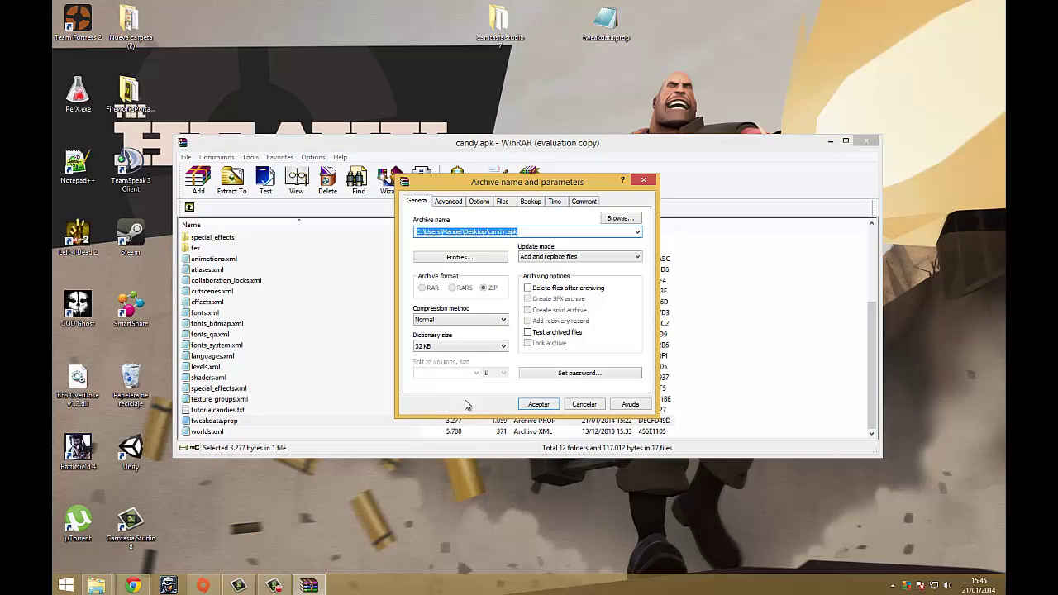
left_click(447, 321)
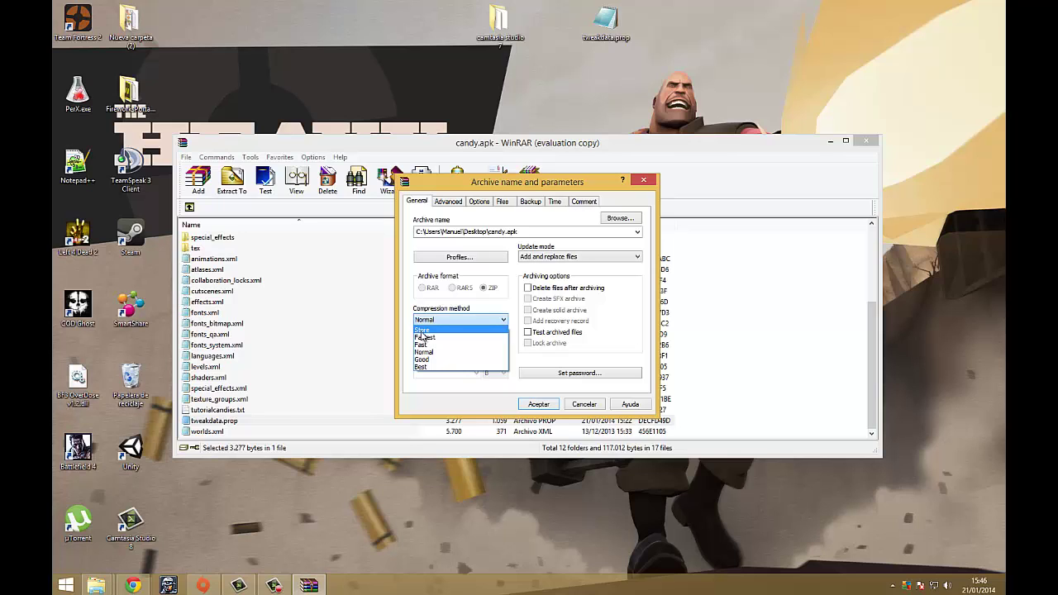
left_click(421, 330)
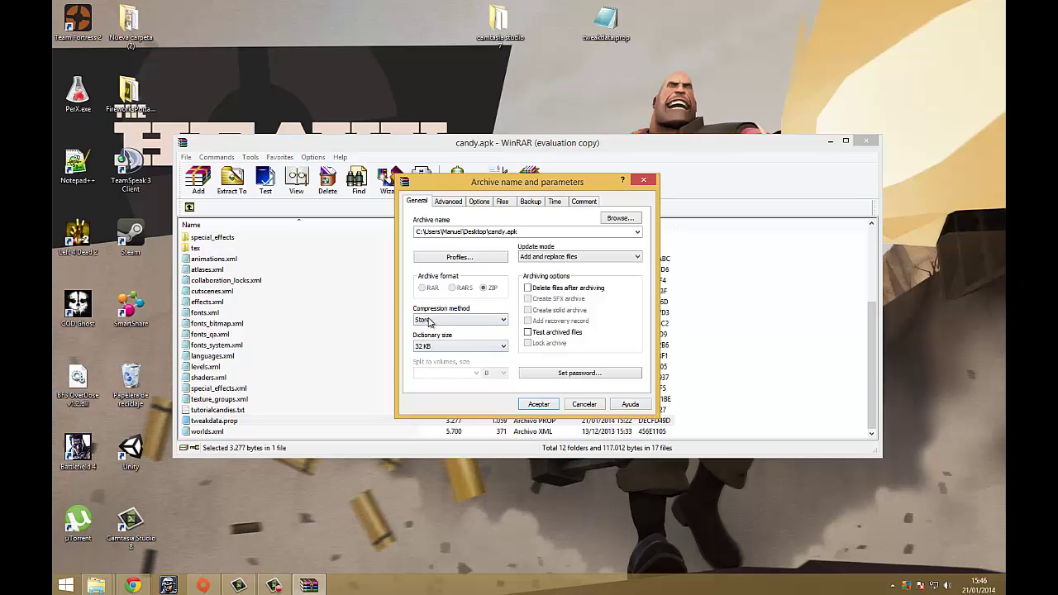
left_click(539, 404)
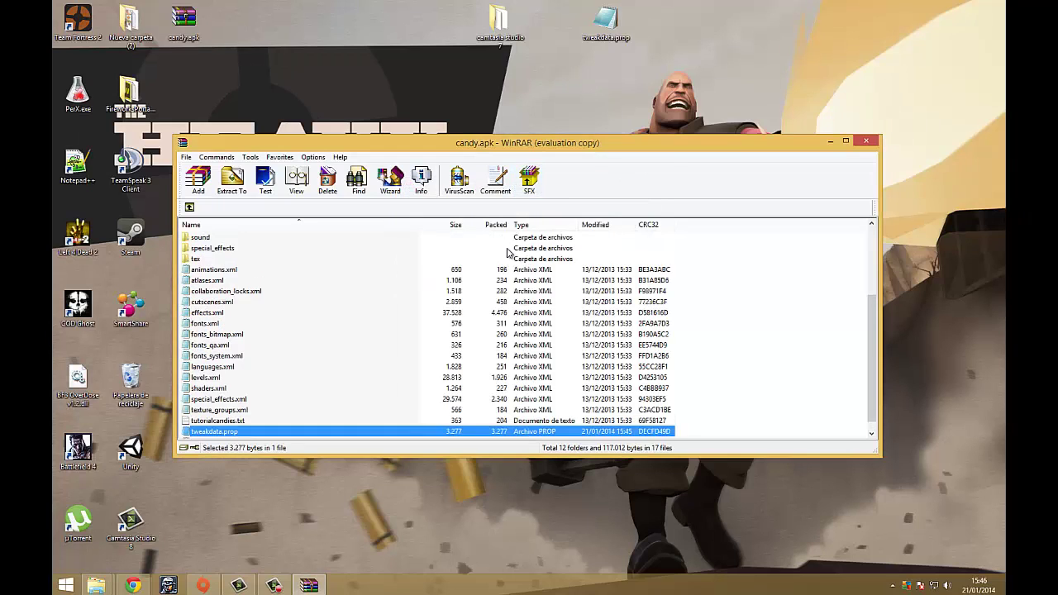
Open collaboration_locks.xml from the candy.apk archive in Notepad and reposition its window.
scroll(246, 417, "down", 1)
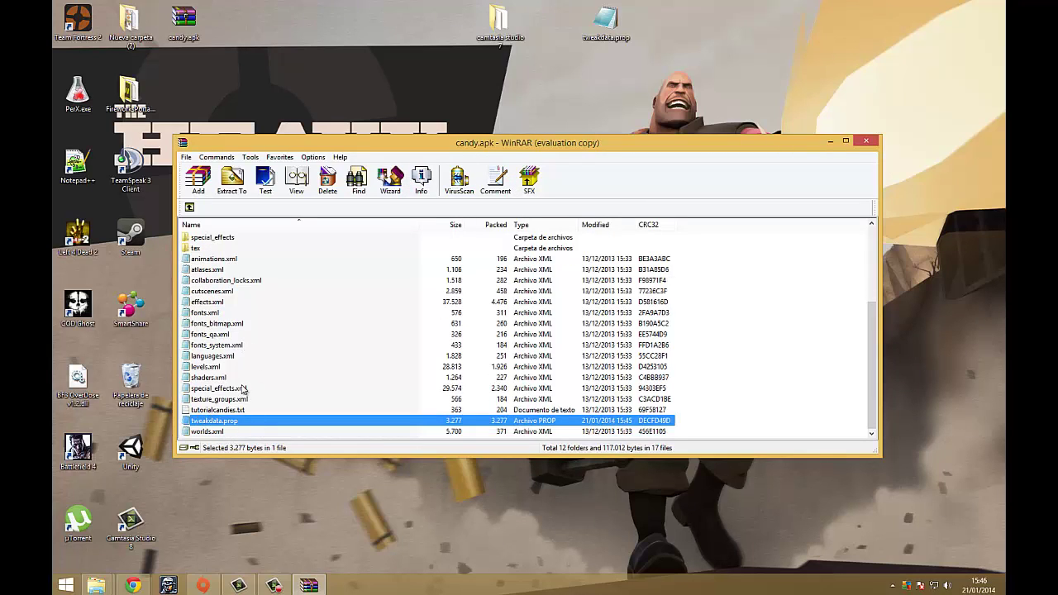
scroll(275, 376, "up", 1)
scroll(275, 376, "down", 1)
left_click(216, 282)
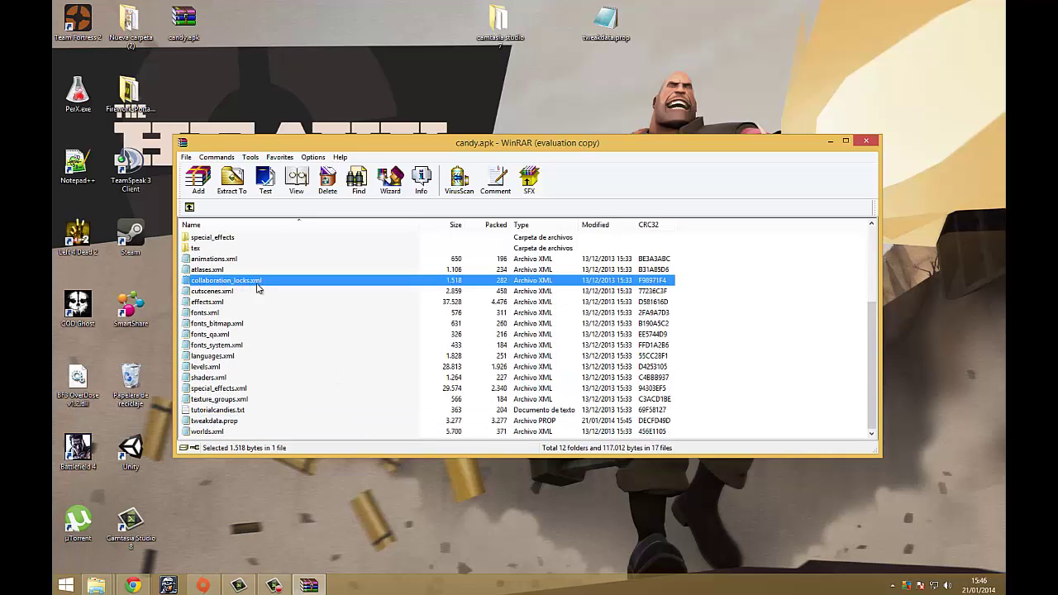
double_click(243, 286)
left_click_drag(378, 37, 486, 87)
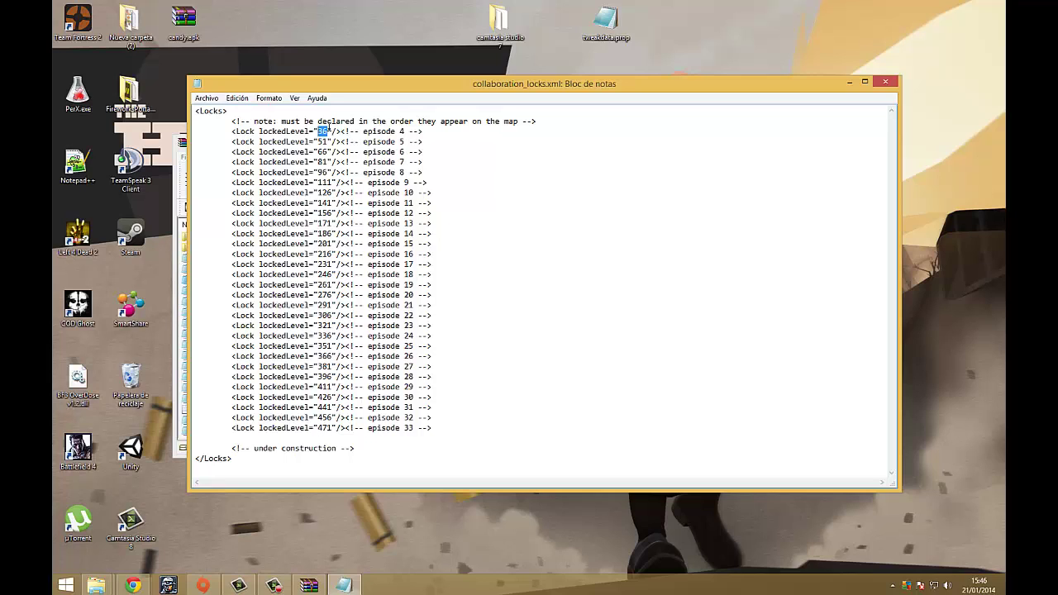
Set the lockedLevel values in collaboration_locks.xml to 472 for episode 4 and 473 for episode 5.
type("2")
key("BackSpace")
key("BackSpace")
type("472")
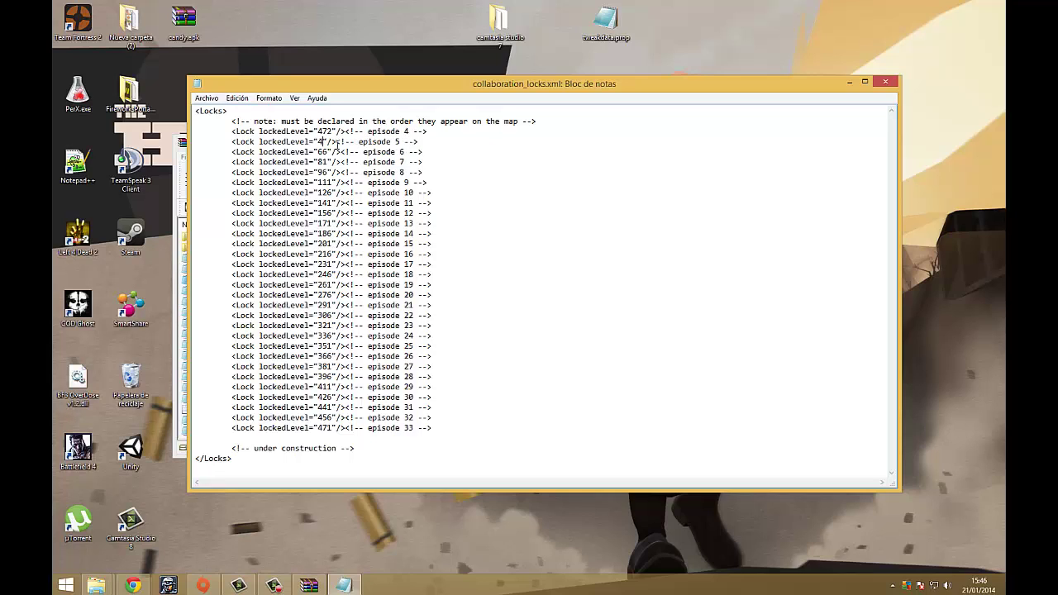
type("3")
Close collaboration_locks.xml with its changes saved, and update the file in the candy.apk archive.
left_click_drag(503, 83, 468, 64)
left_click(562, 144)
left_click_drag(806, 157, 768, 134)
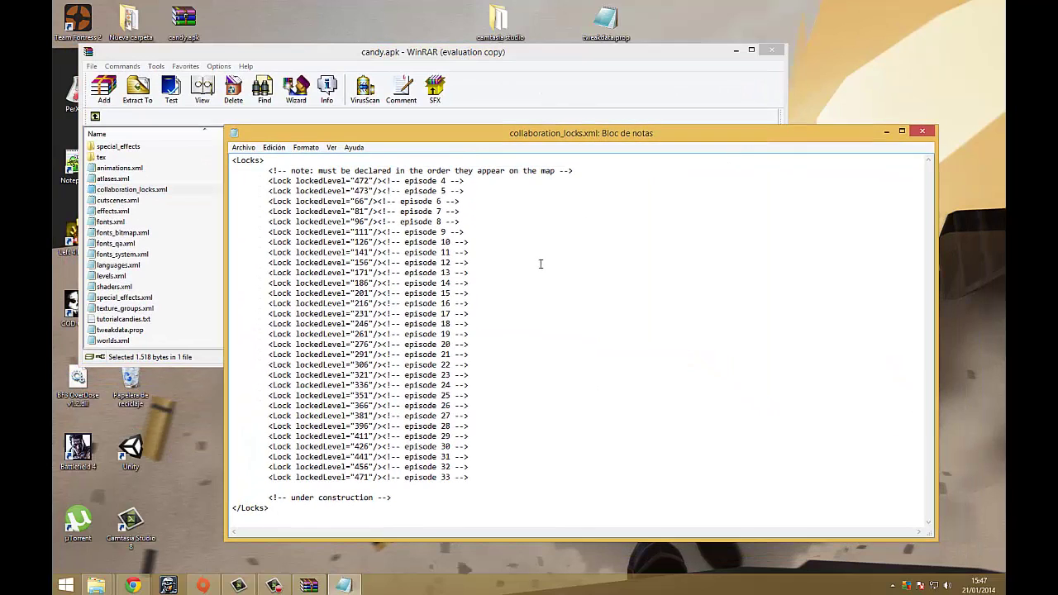
left_click(922, 130)
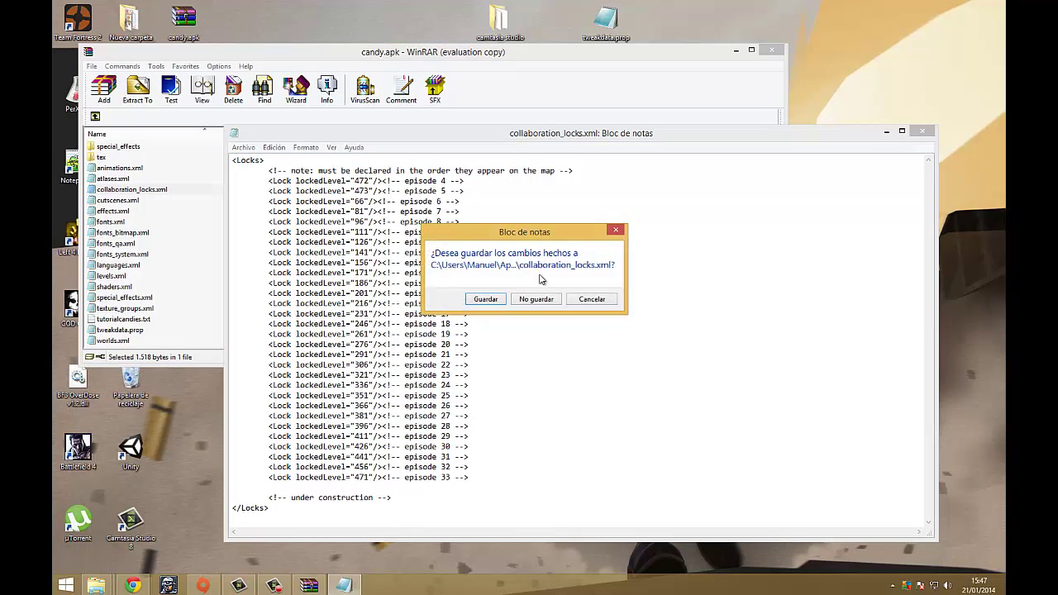
left_click(486, 299)
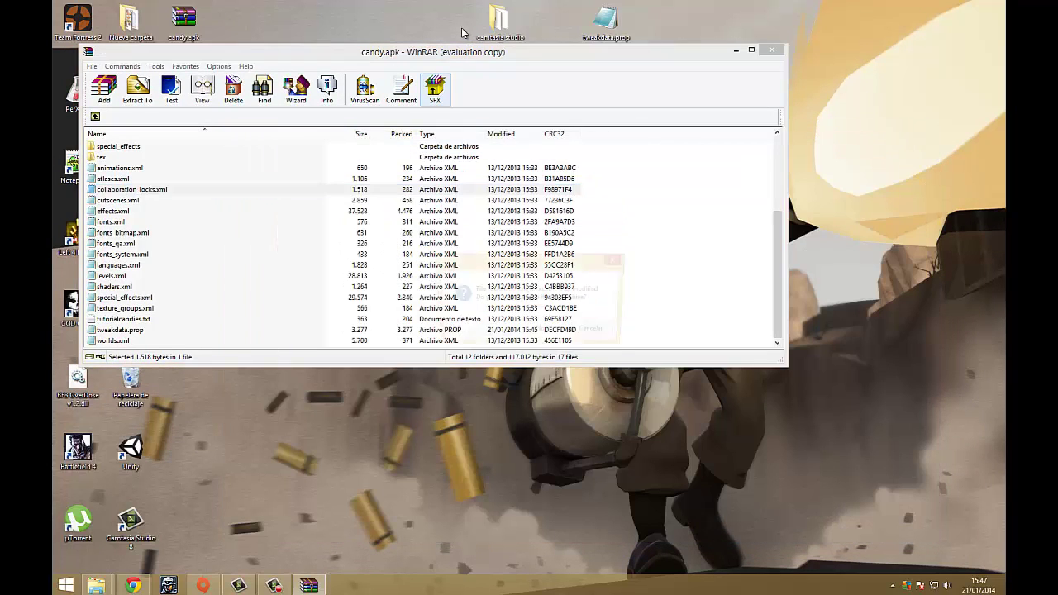
left_click(486, 331)
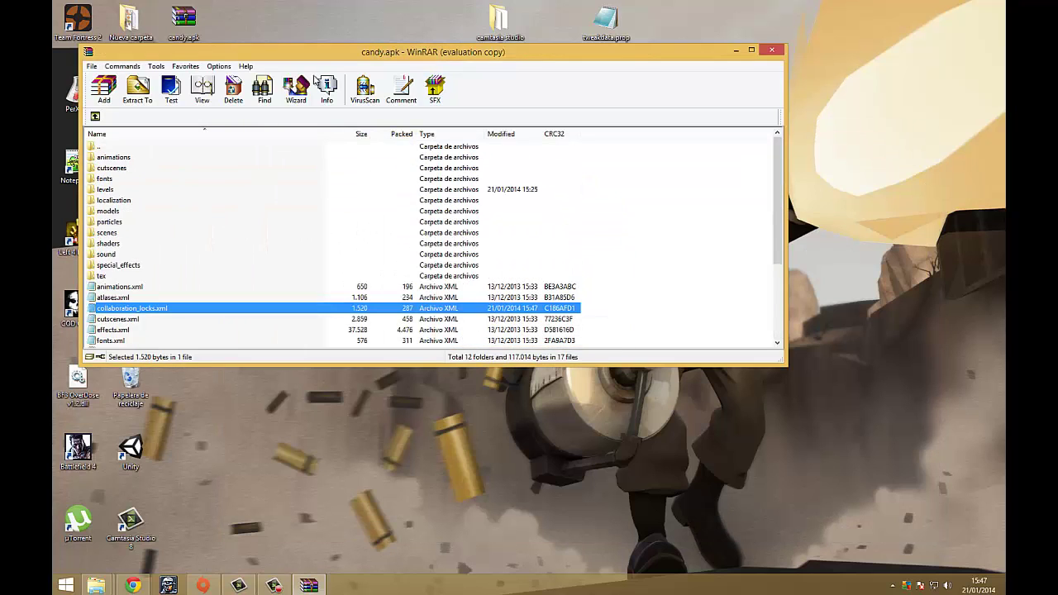
Reopen collaboration_locks.xml from the archive to check the edited lock levels, and close it.
left_click_drag(369, 60, 419, 97)
left_click_drag(213, 347, 235, 353)
double_click(235, 344)
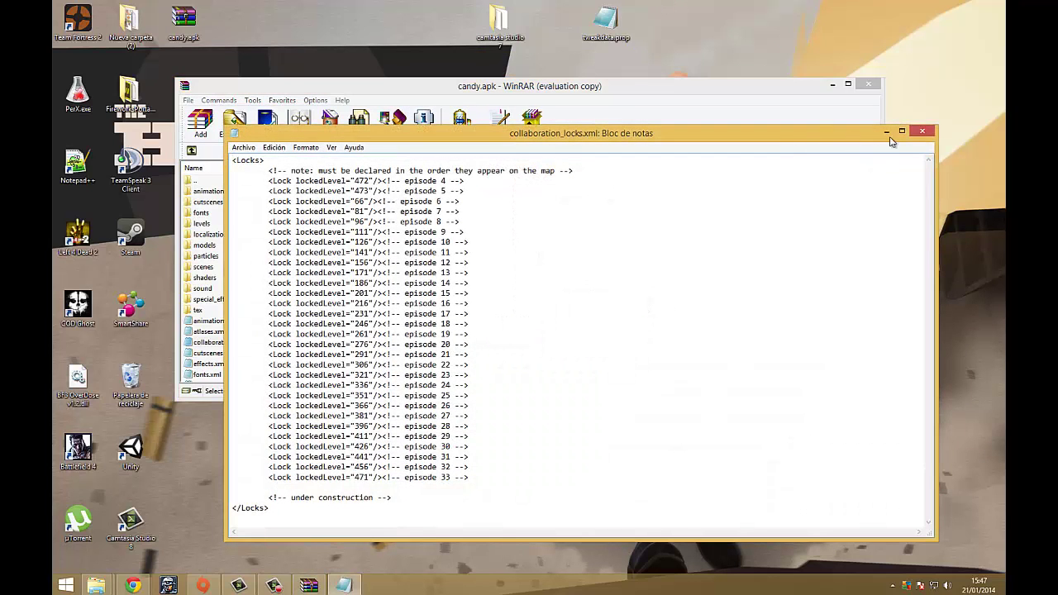
left_click(928, 130)
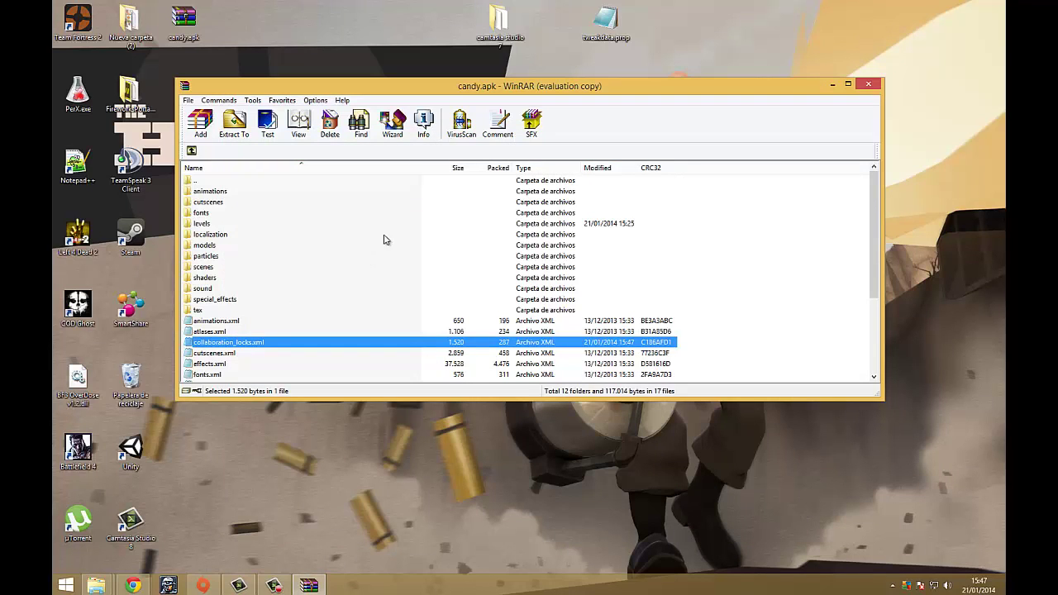
Open episode2level7.txt from the levels folder of the candy.apk archive.
left_click(199, 224)
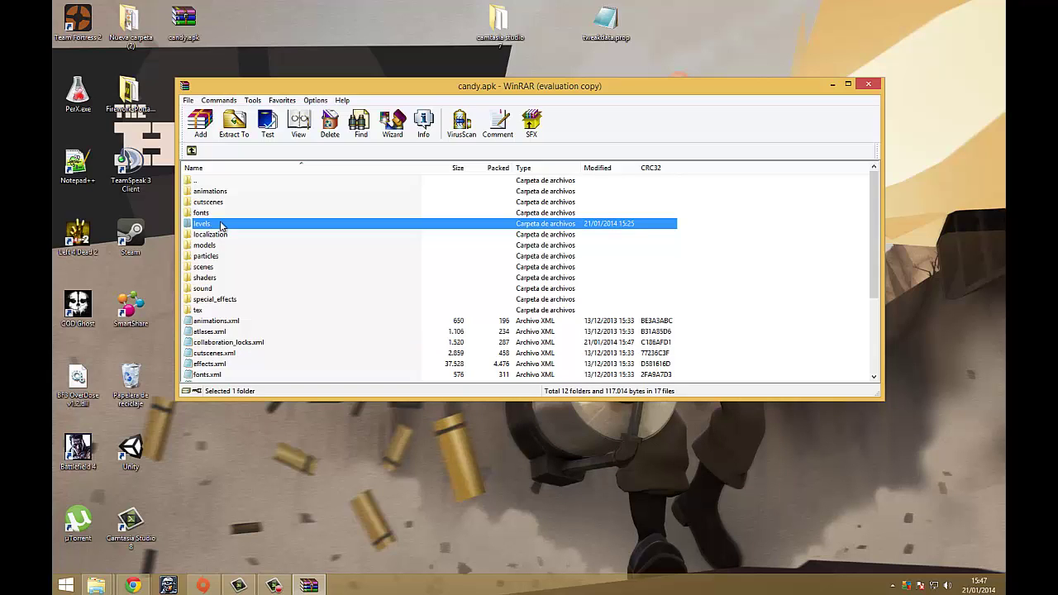
double_click(207, 228)
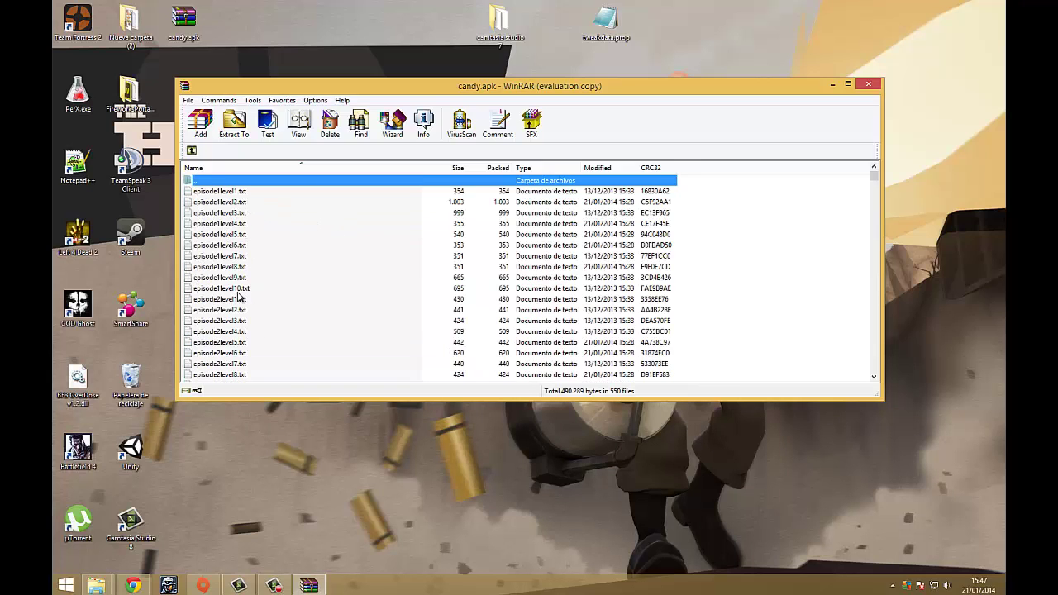
scroll(237, 294, "down", 3)
double_click(211, 267)
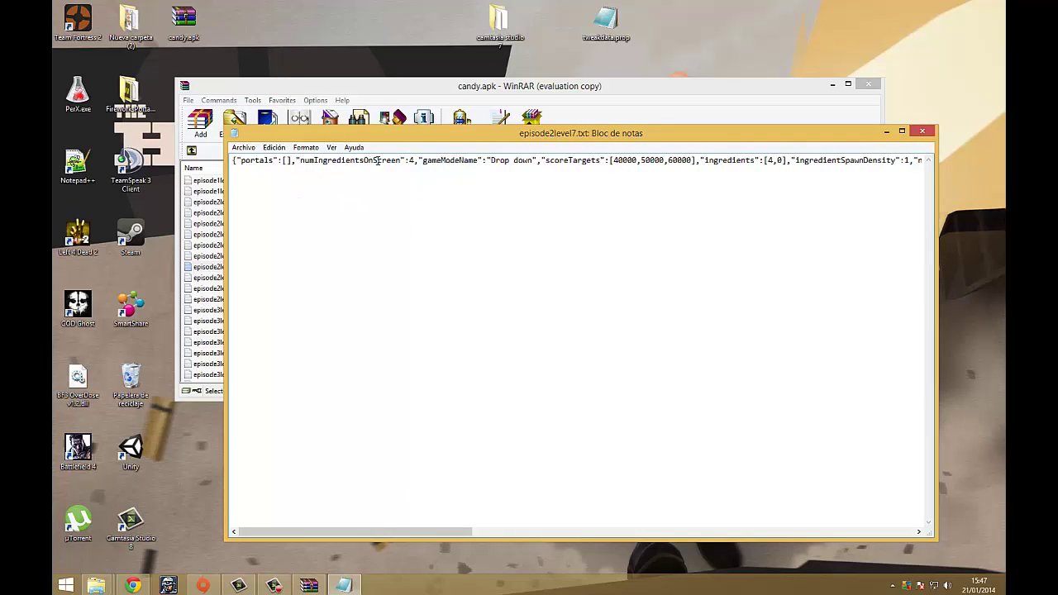
Examine the scoreTargets, numberOfColours and tileMap entries in episode2level7.txt.
scroll(431, 531, "right", 3)
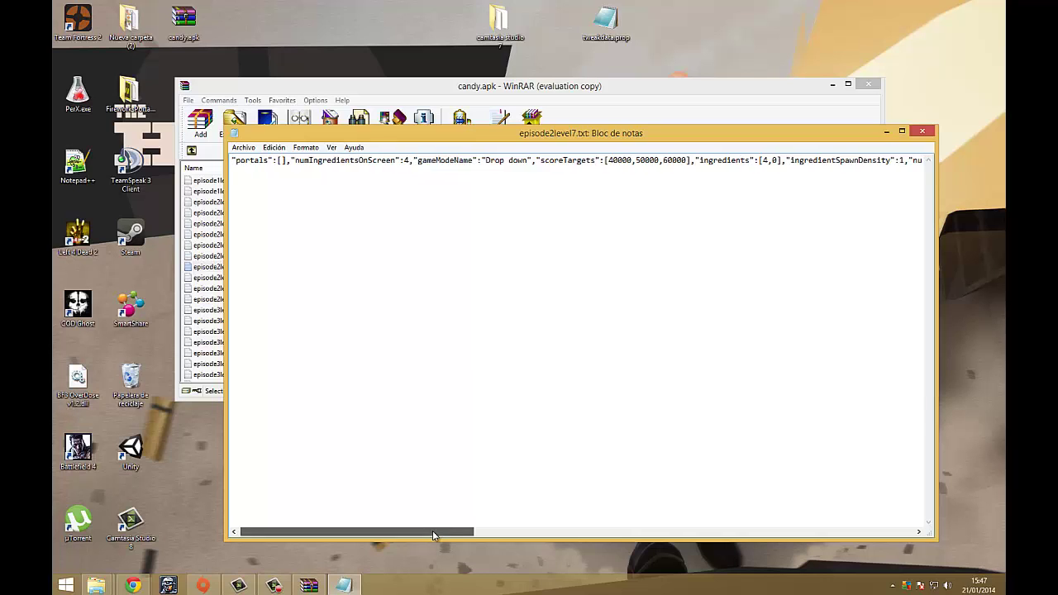
left_click_drag(477, 159, 622, 160)
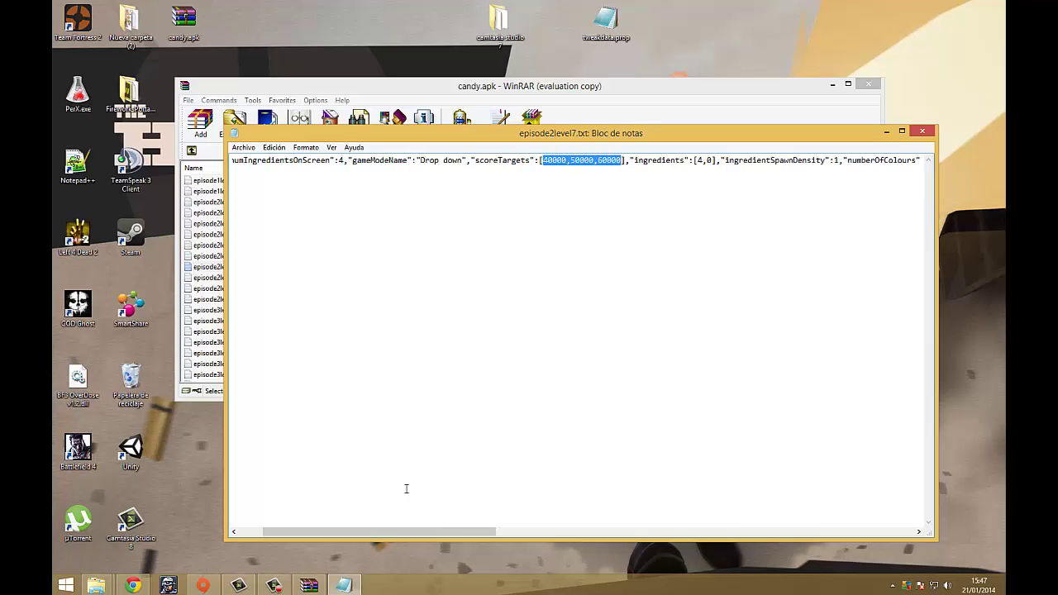
left_click_drag(405, 530, 531, 495)
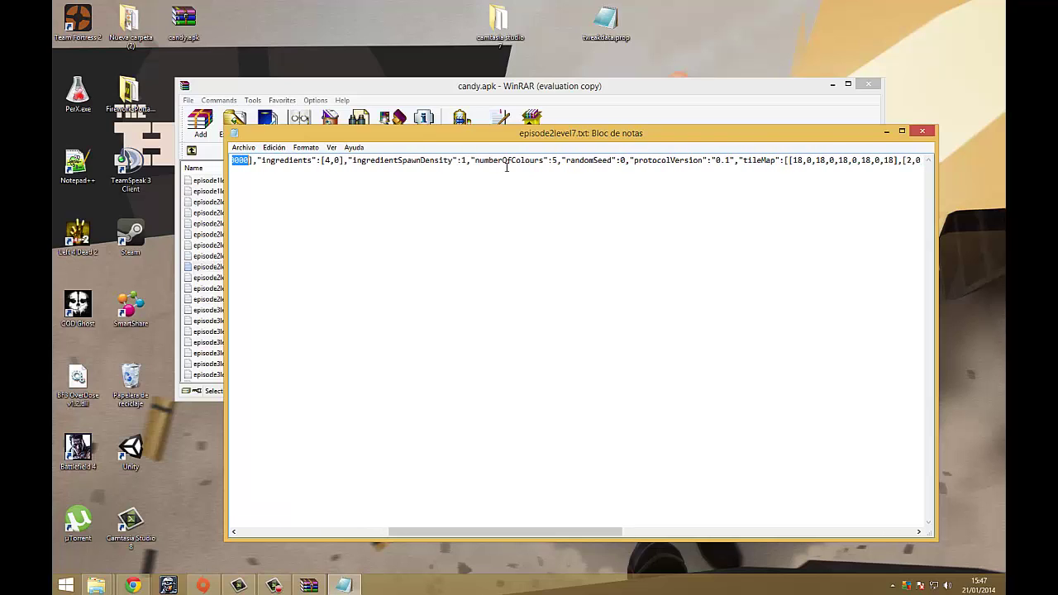
left_click_drag(477, 160, 545, 161)
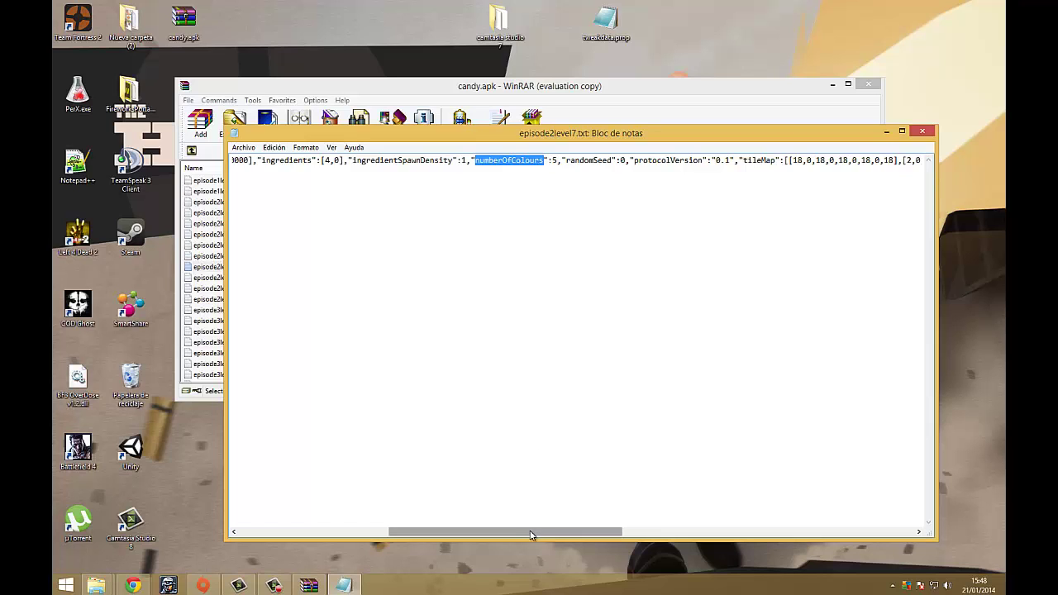
left_click_drag(533, 530, 662, 508)
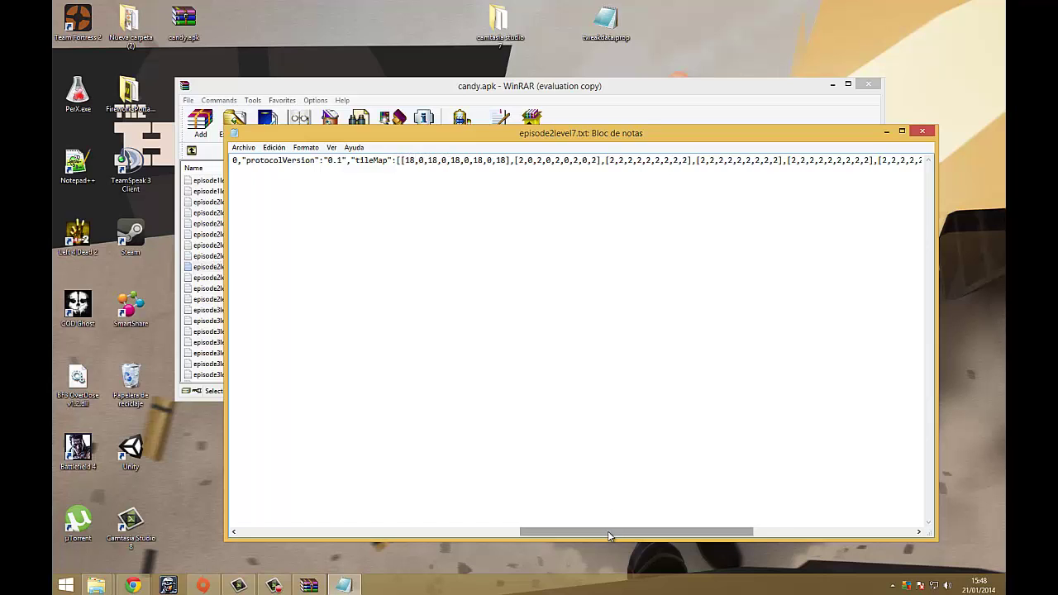
left_click_drag(607, 530, 559, 535)
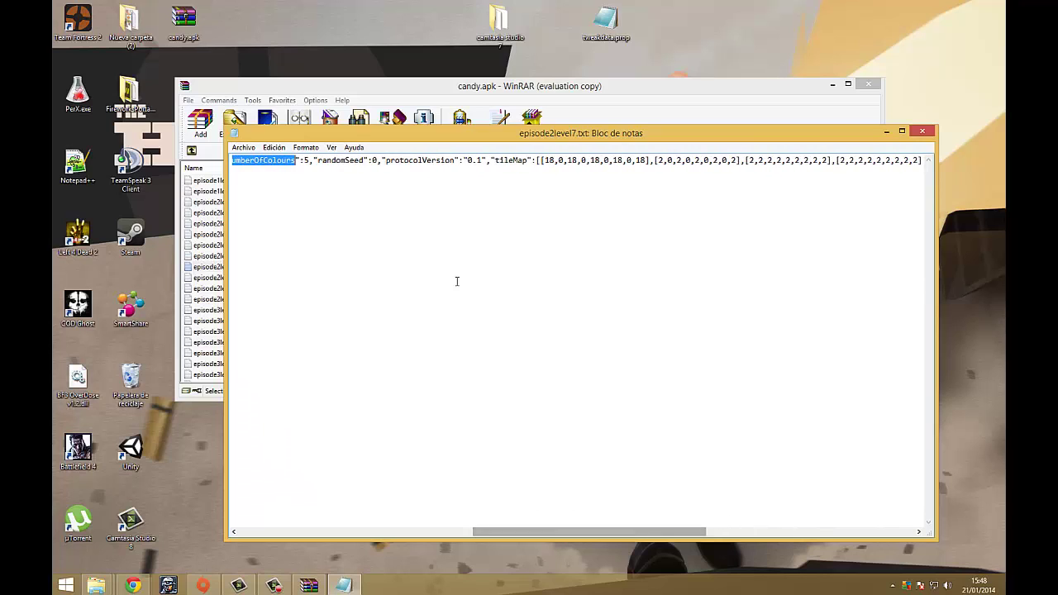
left_click_drag(495, 160, 523, 160)
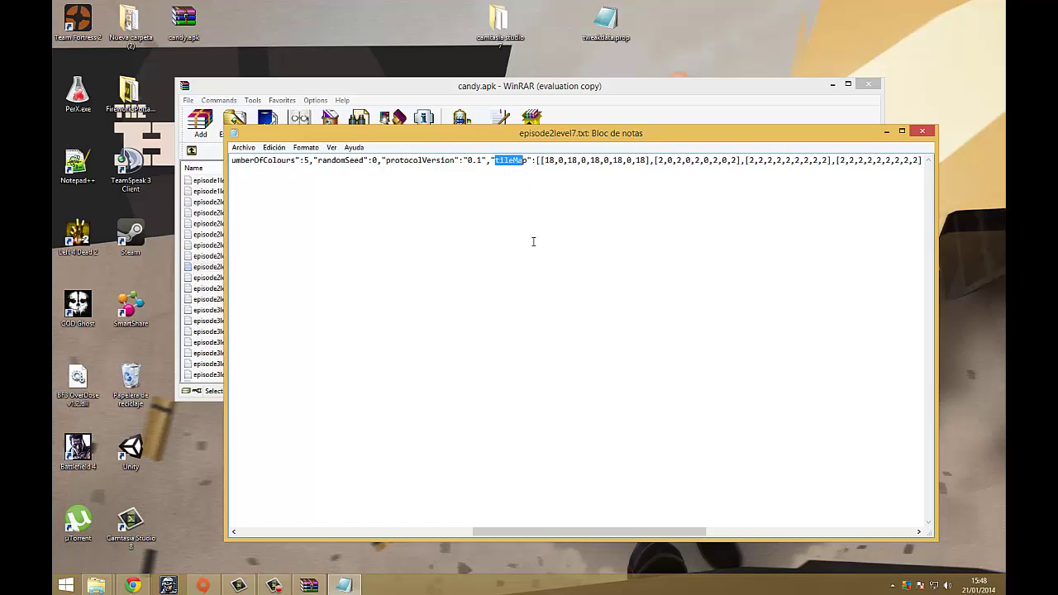
left_click_drag(573, 533, 610, 506)
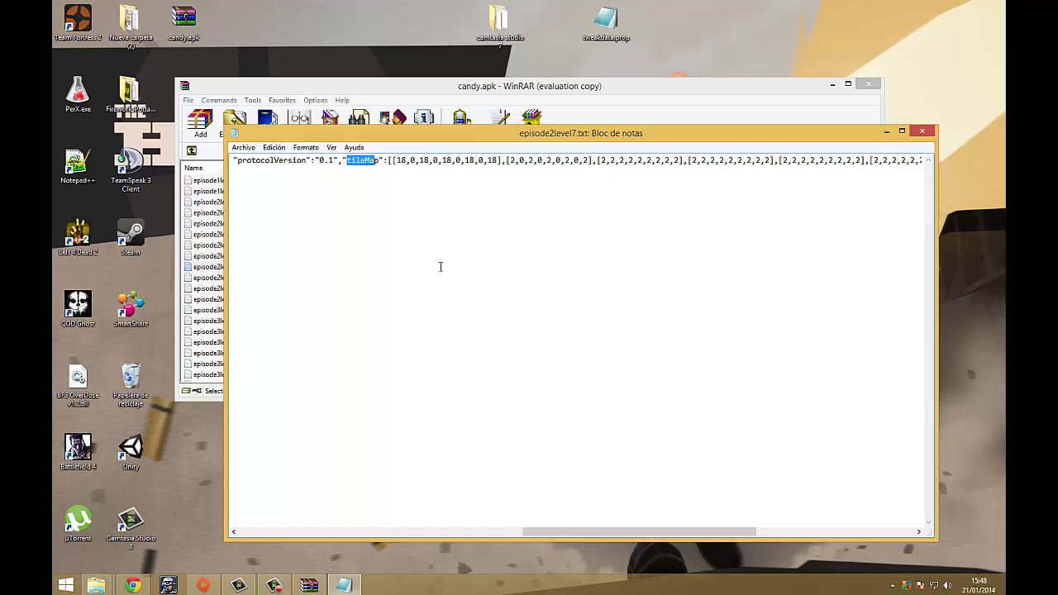
left_click_drag(620, 532, 597, 502)
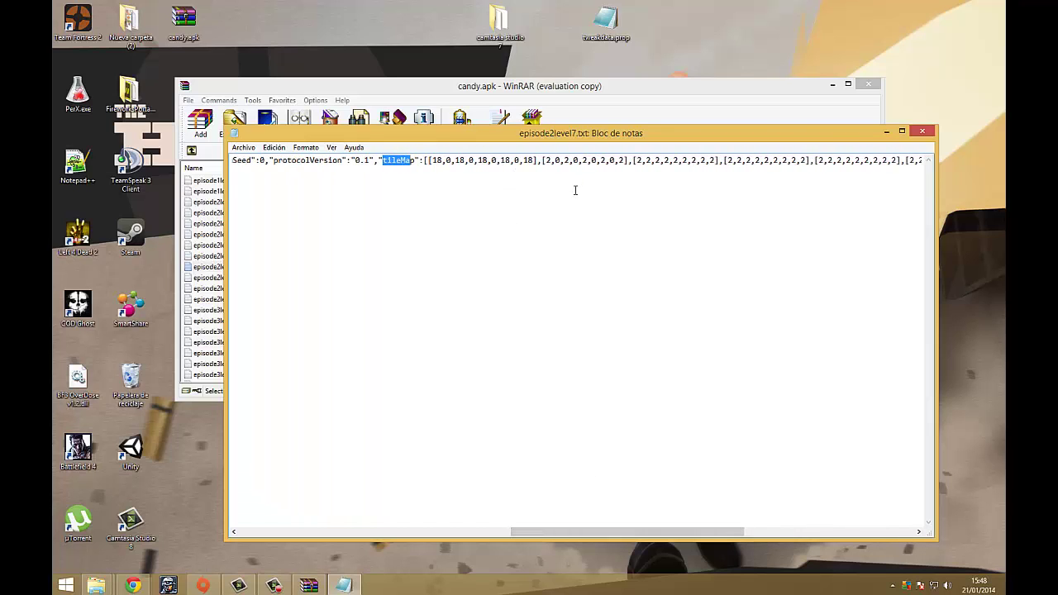
double_click(506, 160)
left_click(587, 165)
Set moveLimit at the end of episode2level7.txt to 150, save the file and update it in the archive.
left_click_drag(570, 534, 773, 526)
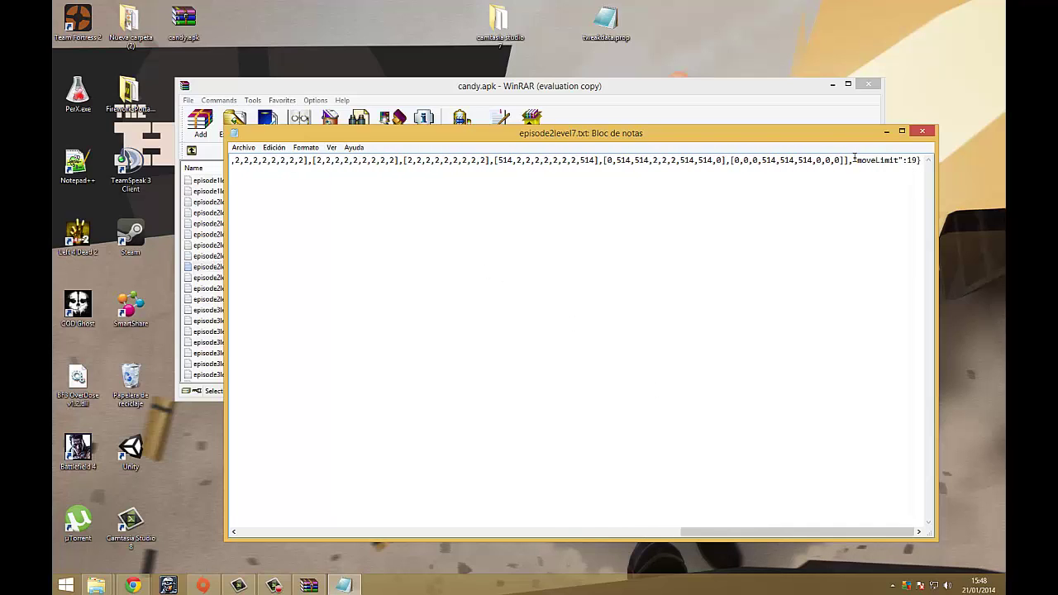
left_click_drag(859, 160, 892, 163)
left_click(917, 170)
left_click(923, 130)
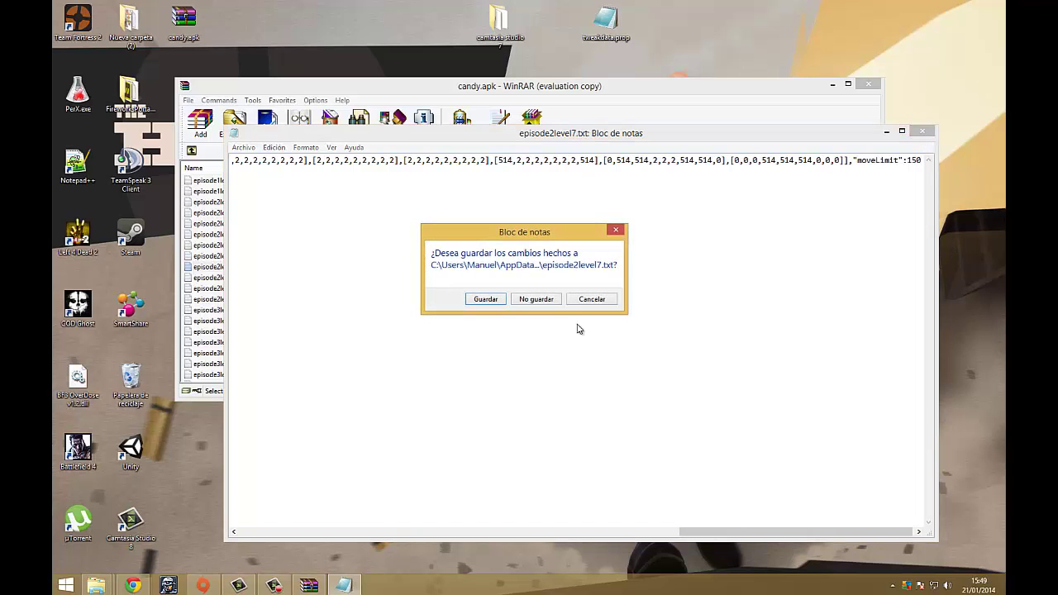
left_click(485, 301)
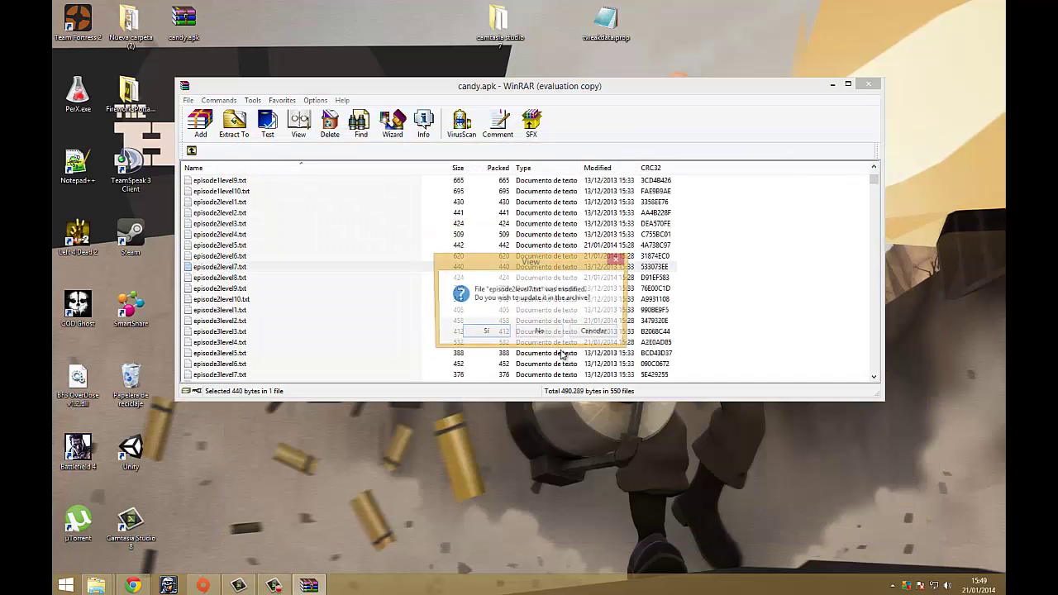
left_click(490, 332)
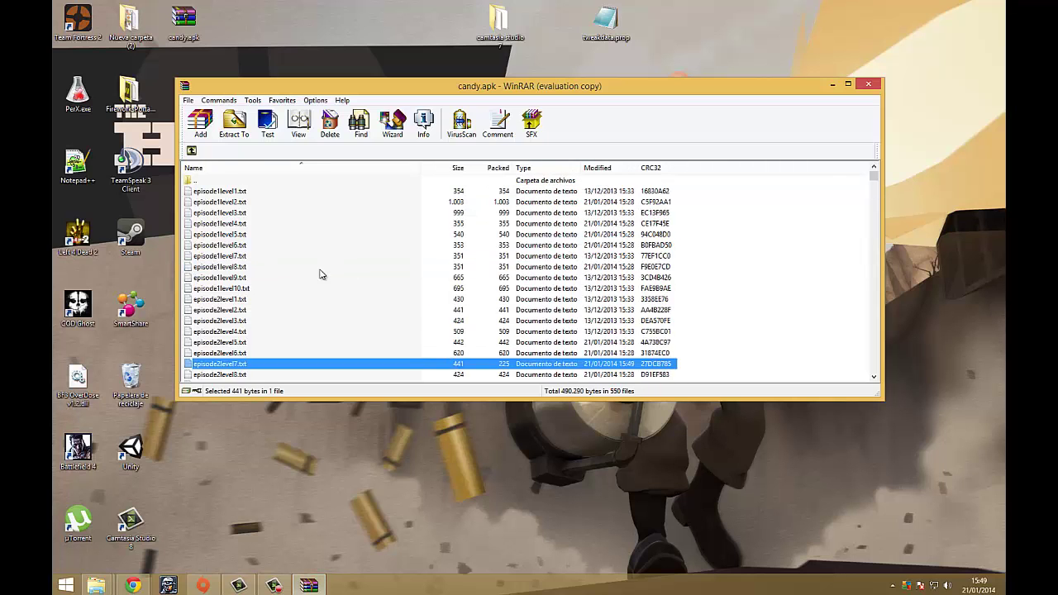
Return to the parent folder in the archive and extract the levels folder to the desktop.
scroll(306, 323, "down", 20)
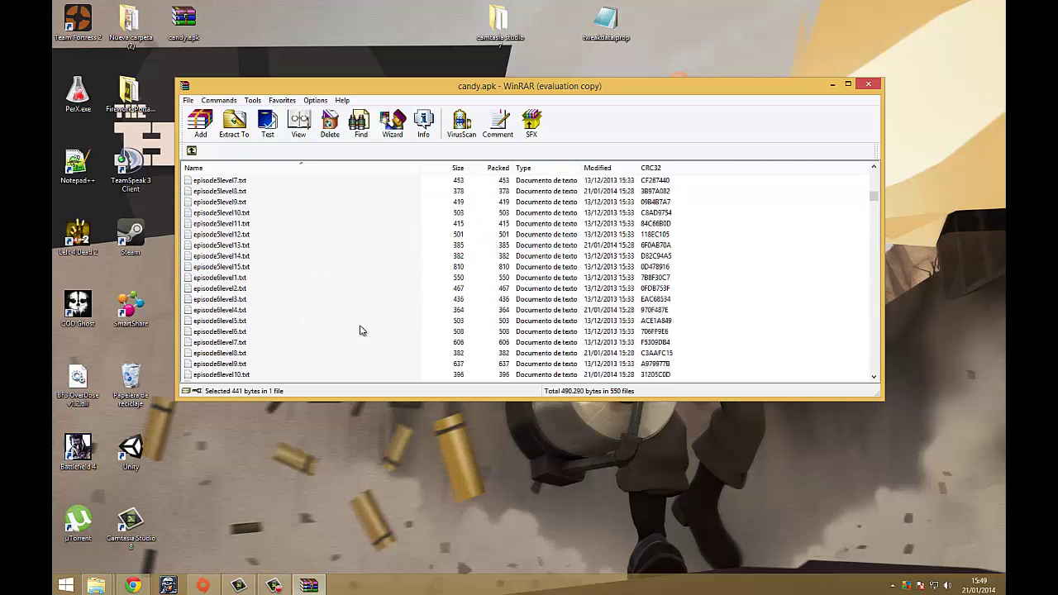
scroll(374, 316, "down", 20)
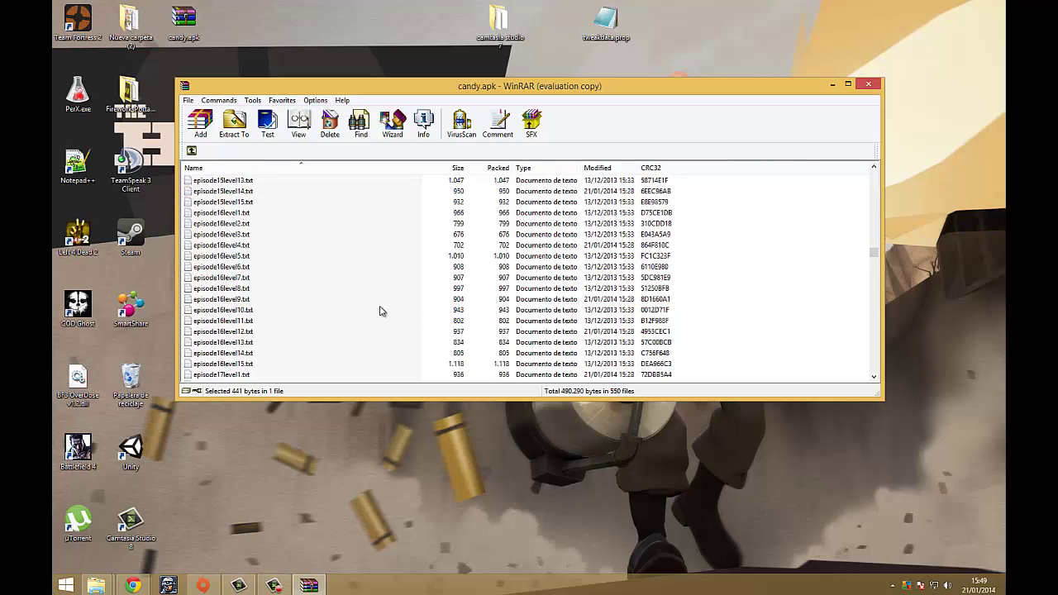
scroll(373, 314, "up", 20)
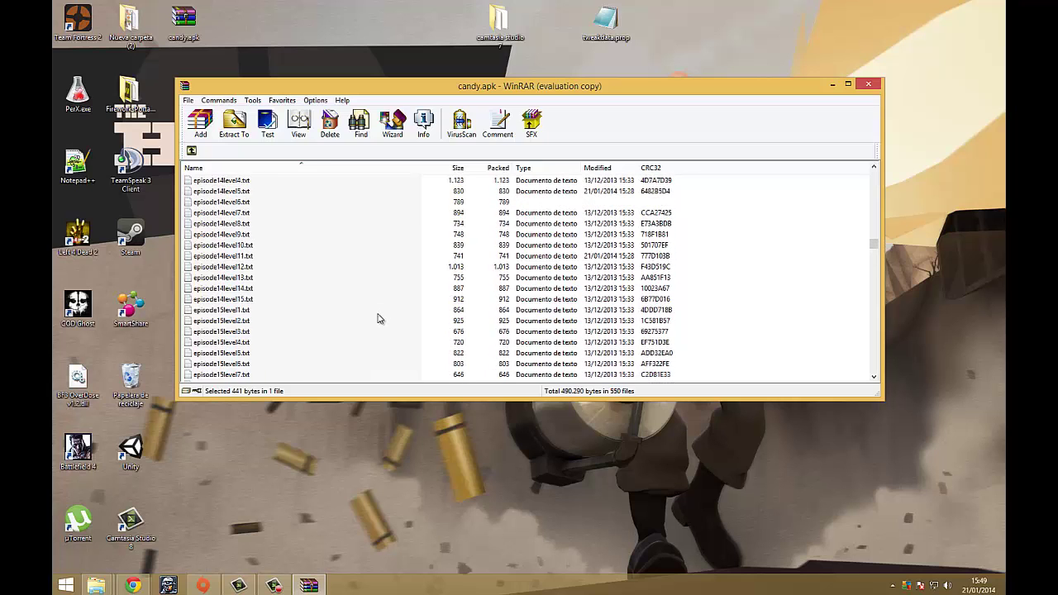
scroll(371, 302, "up", 8)
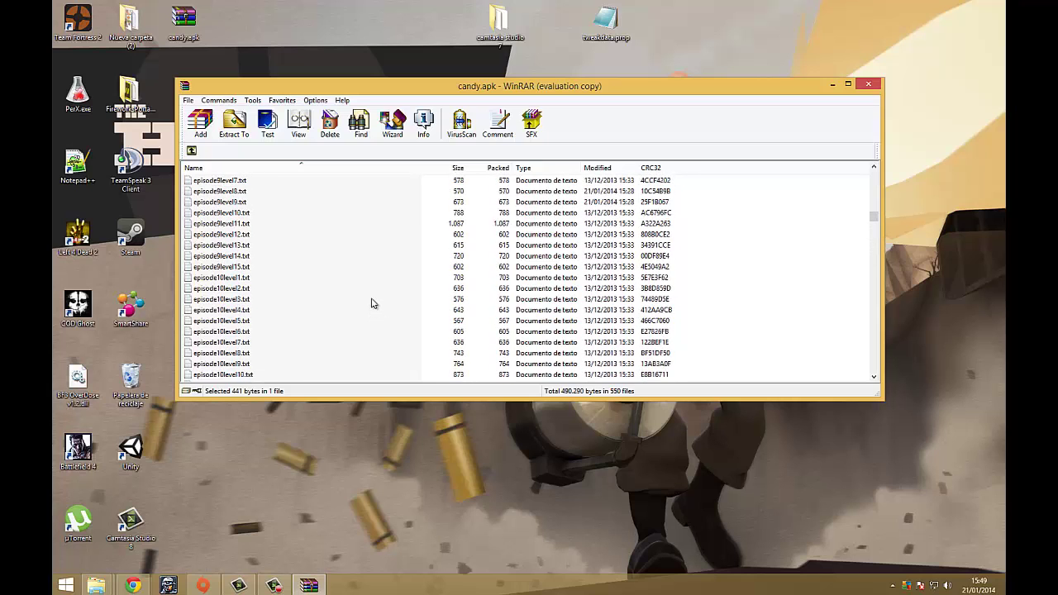
left_click(191, 150)
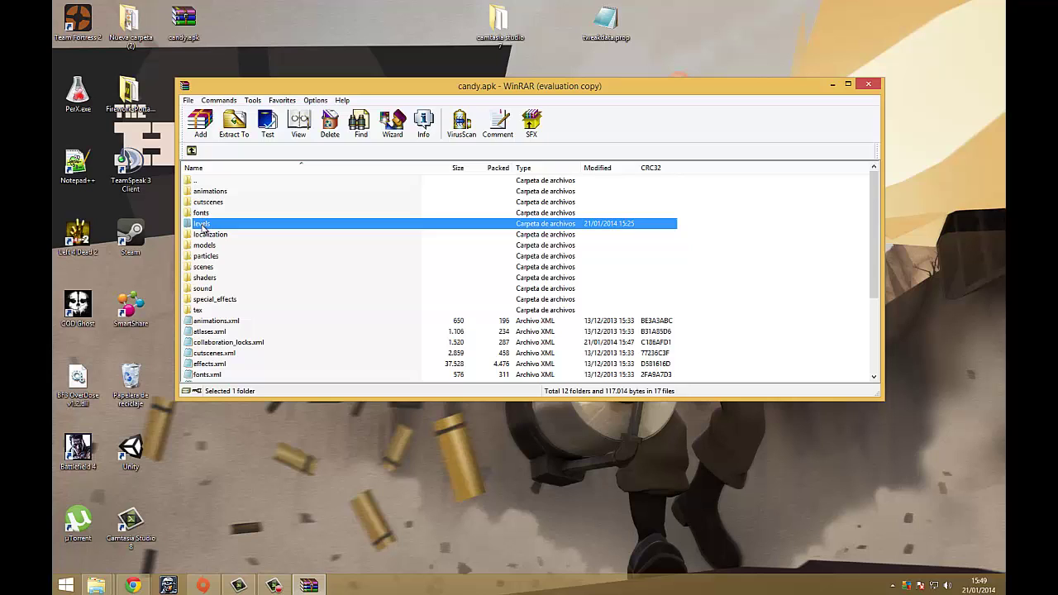
left_click_drag(201, 228, 712, 33)
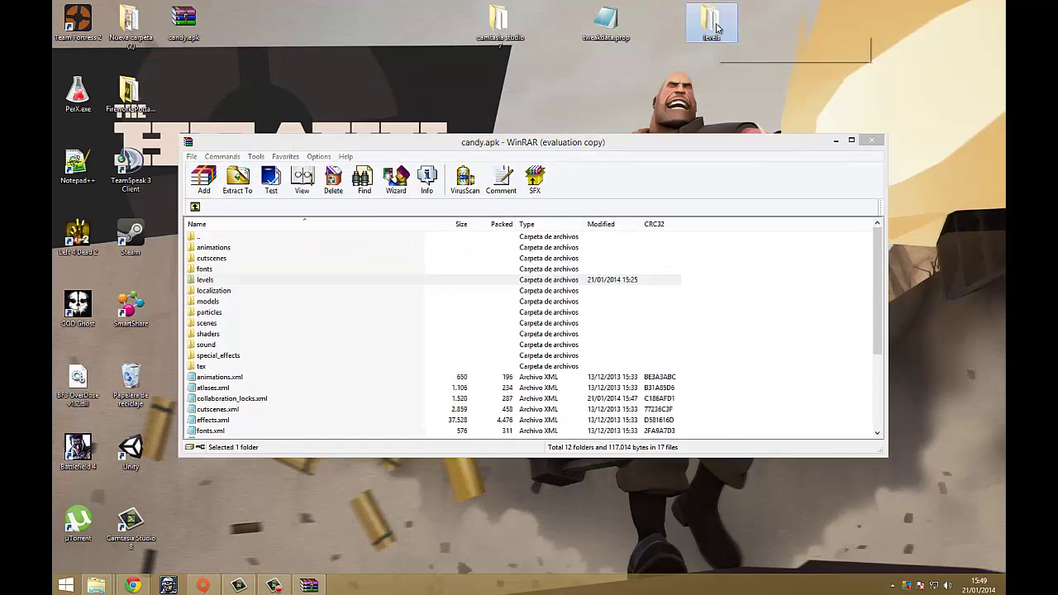
Open all the level files from the extracted levels folder in Notepad++ and switch to episode1205level2.txt.
left_click(533, 301)
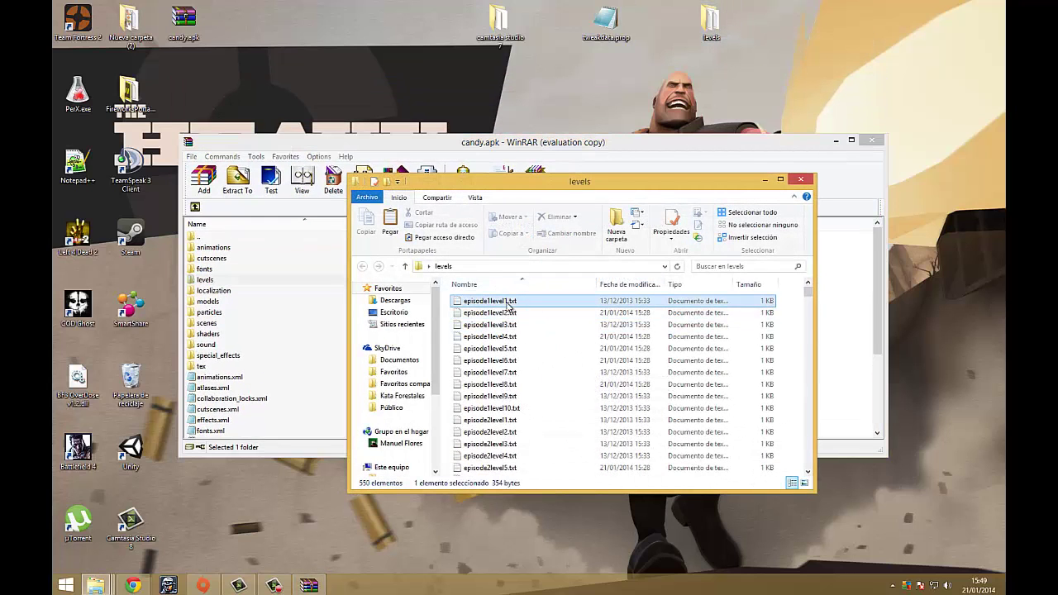
left_click_drag(808, 296, 807, 467)
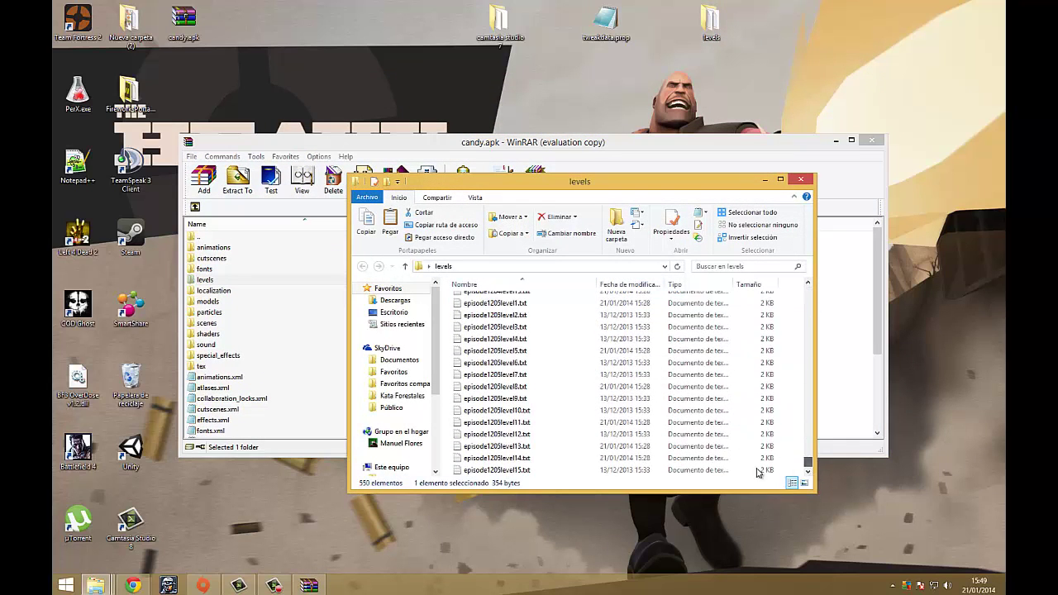
key("ctrl+a")
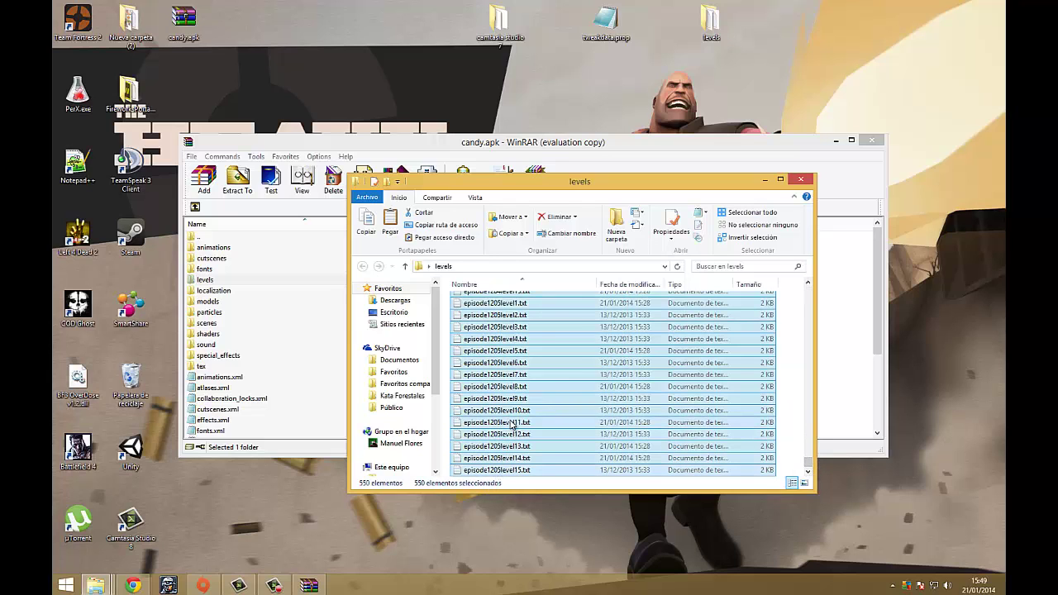
right_click(510, 420)
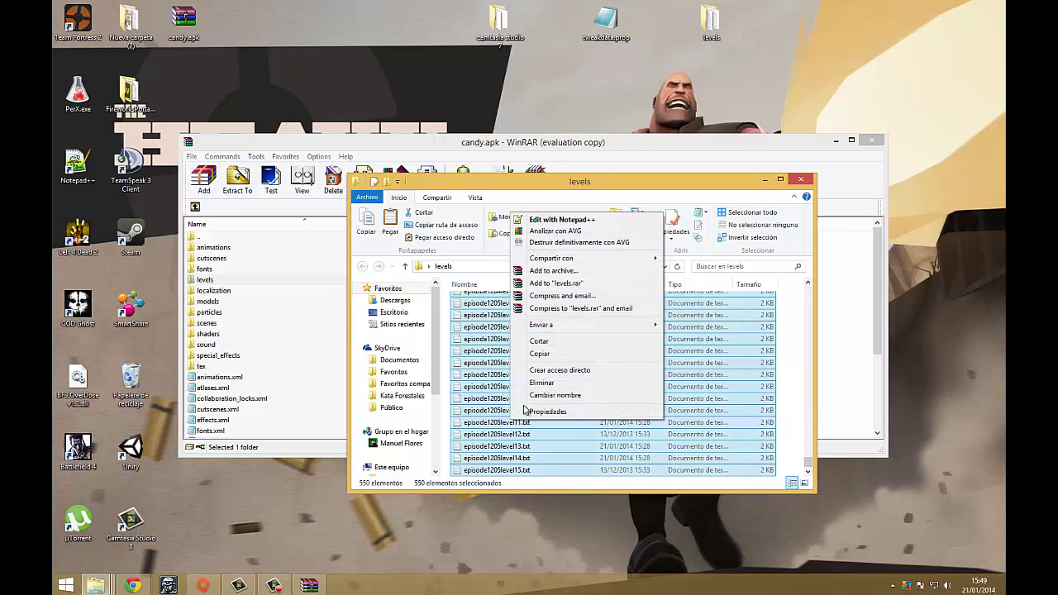
left_click(561, 220)
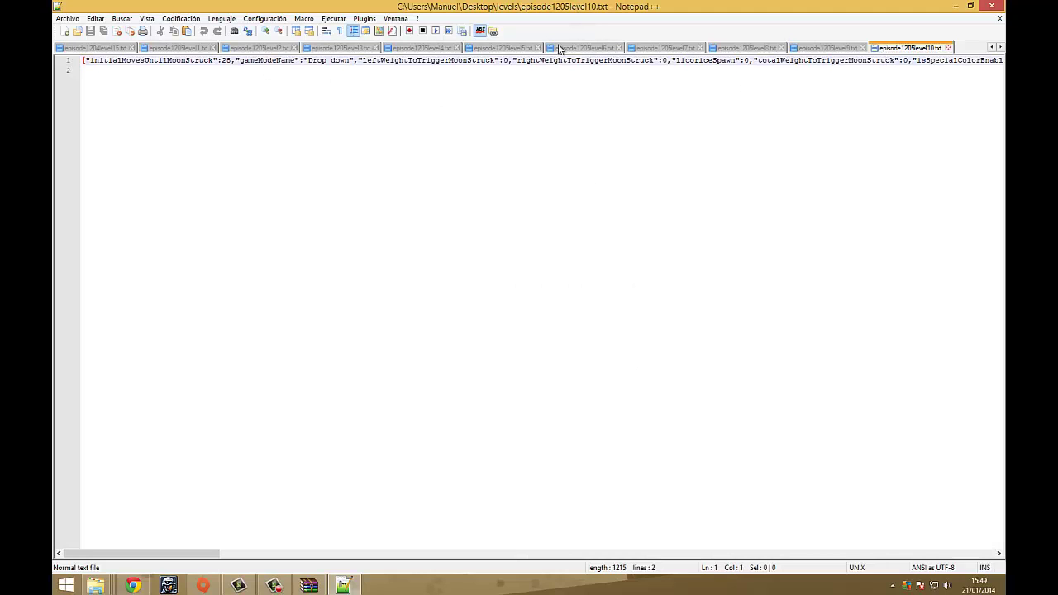
left_click(248, 50)
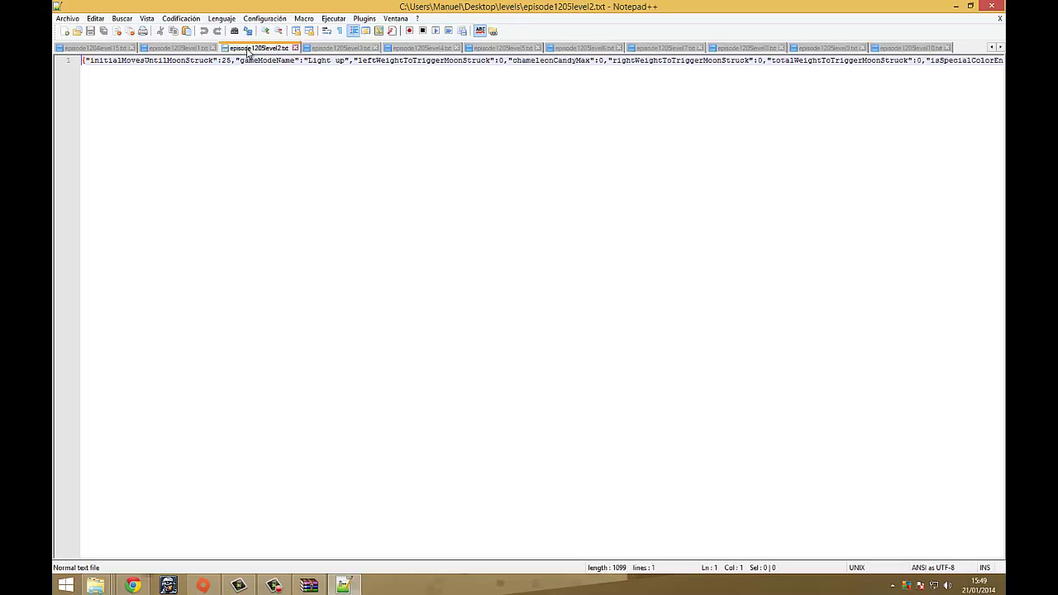
Replace "moveLimit":20 with "moveLimit":200 in all the open level files.
left_click(113, 50)
left_click(254, 49)
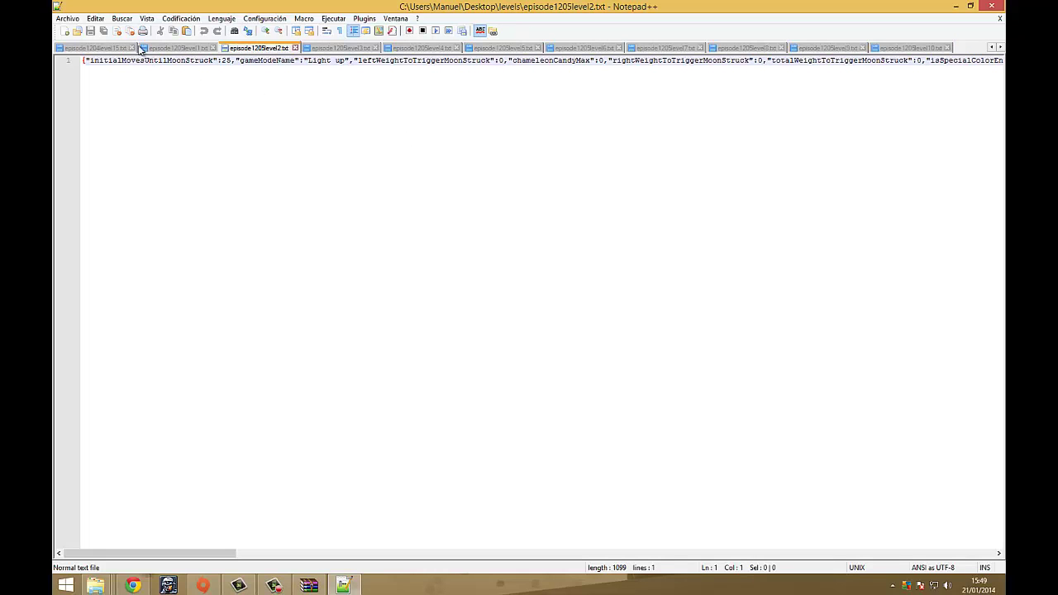
left_click(122, 22)
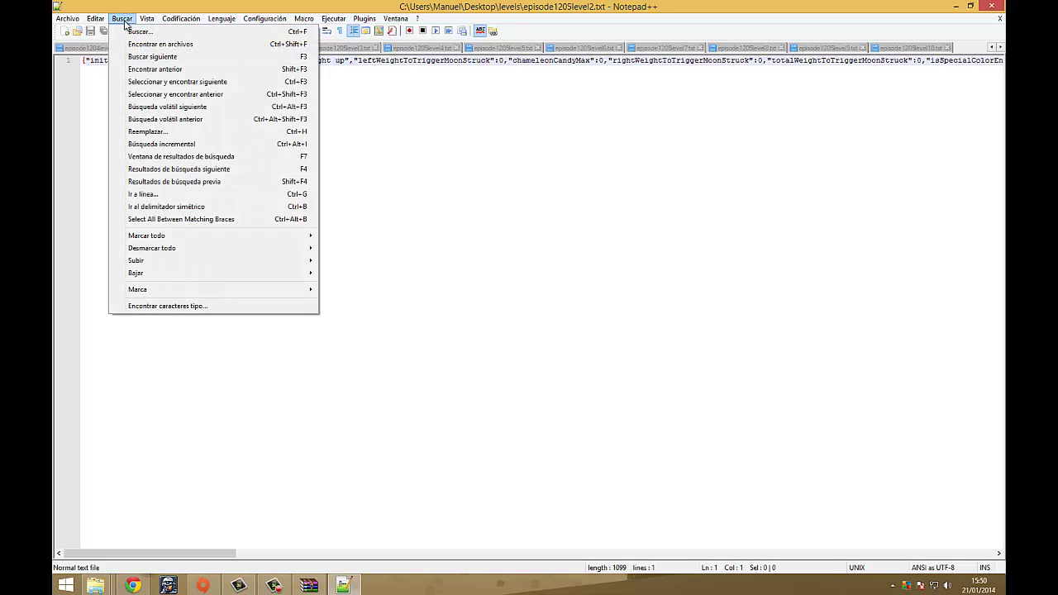
left_click(140, 32)
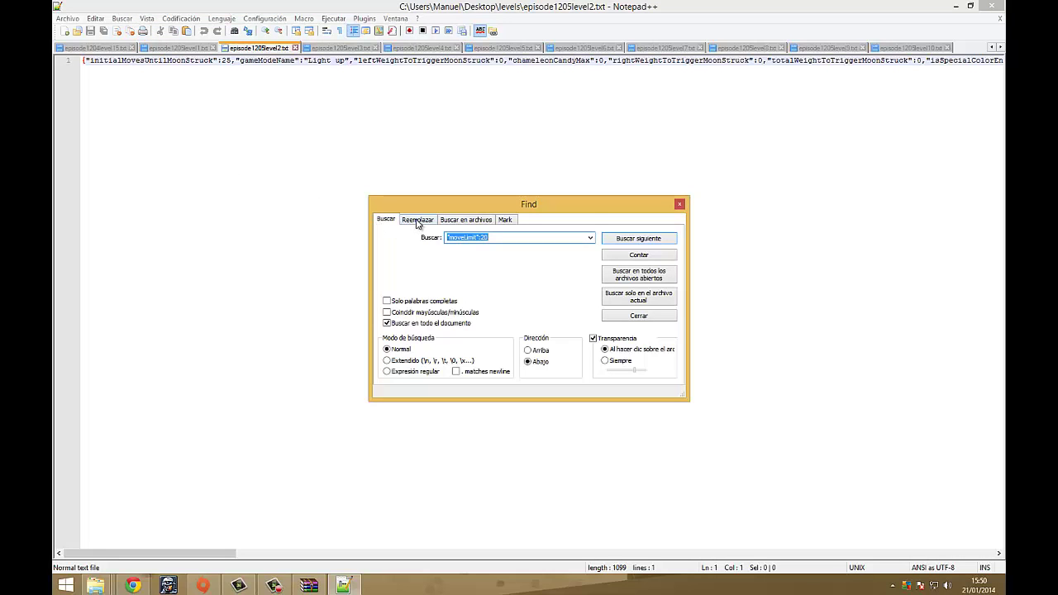
left_click(417, 220)
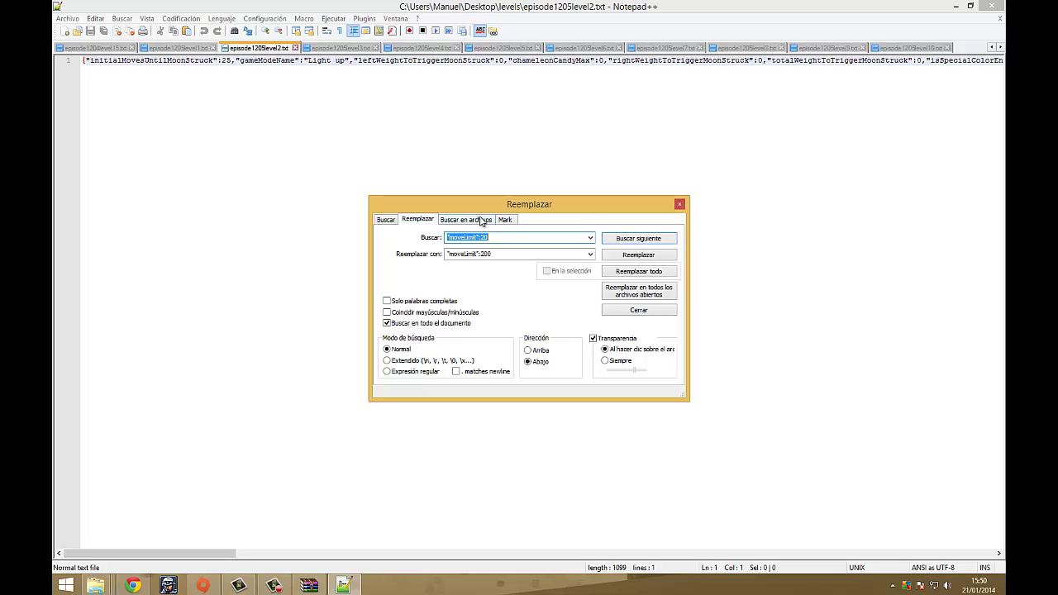
left_click_drag(521, 204, 509, 228)
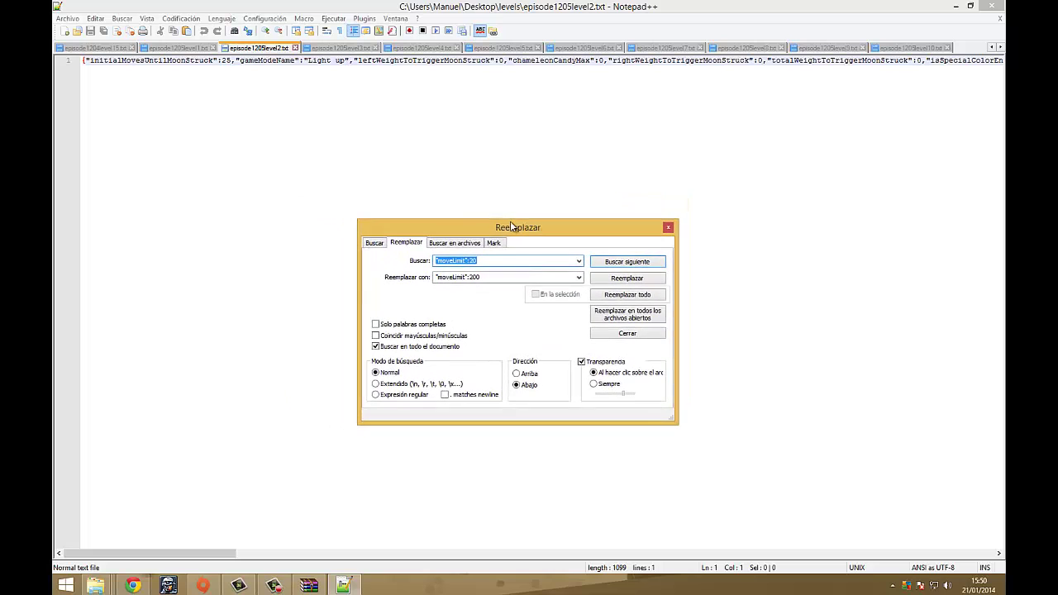
left_click(482, 262)
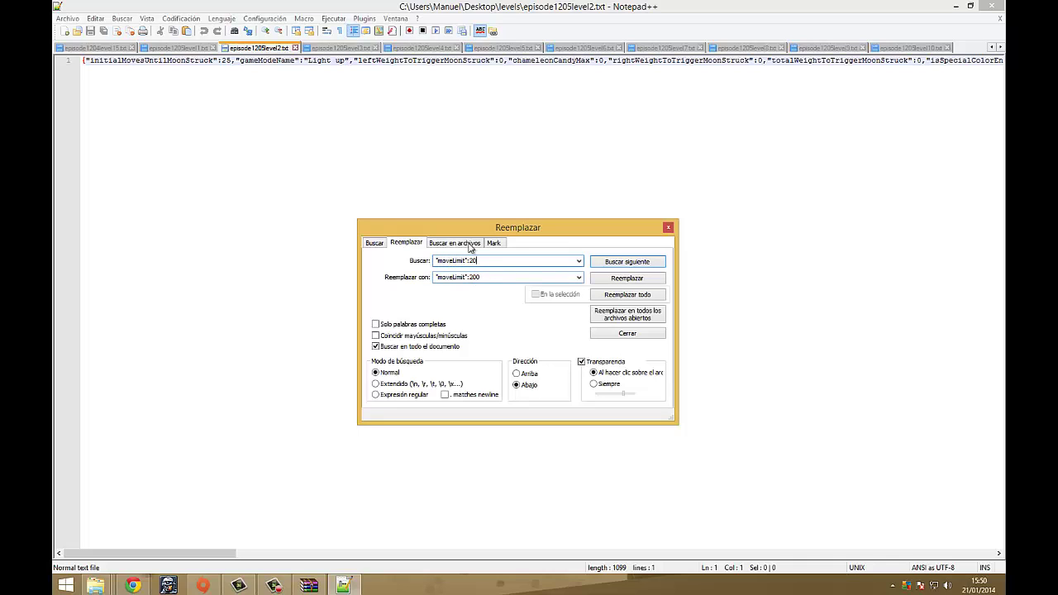
left_click(627, 318)
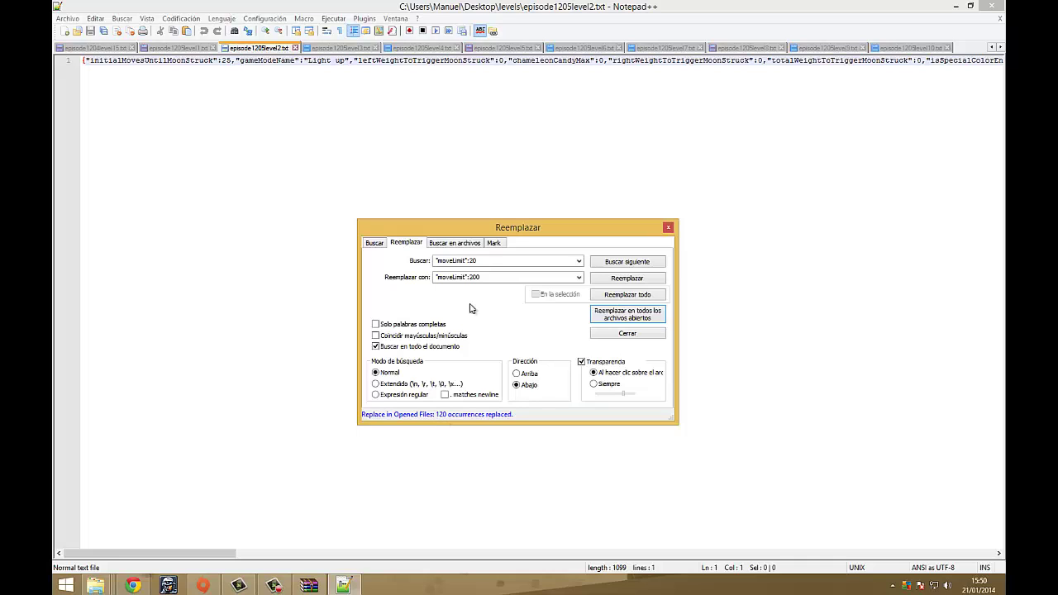
Repeat the replacement in all open files for "moveLimit" values 11, 12 and 13, again substituting "moveLimit":200.
left_click(495, 259)
left_click(495, 258)
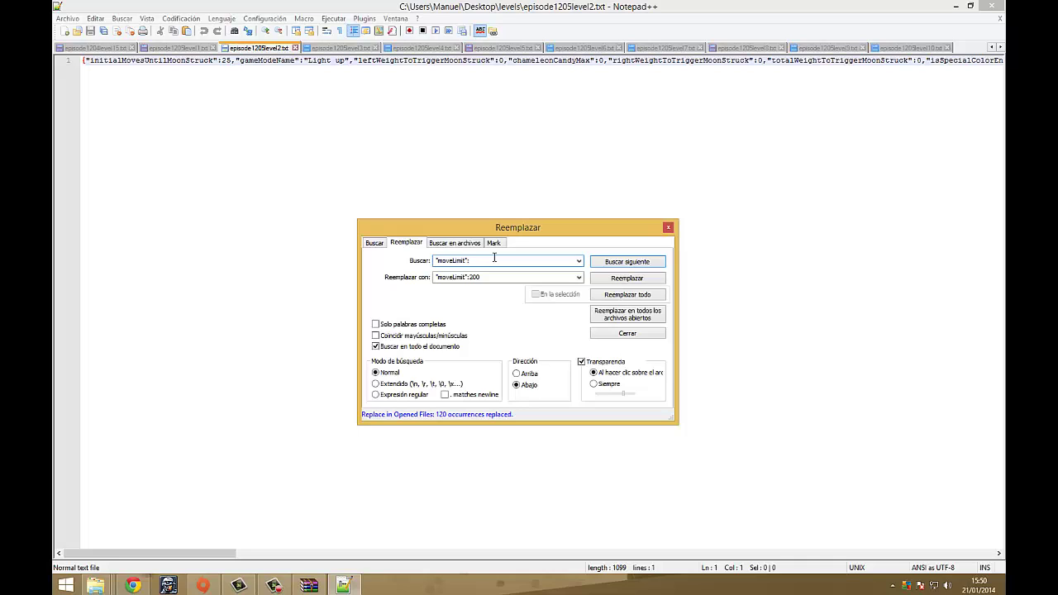
left_click(626, 318)
left_click(508, 262)
left_click(514, 261)
type("1")
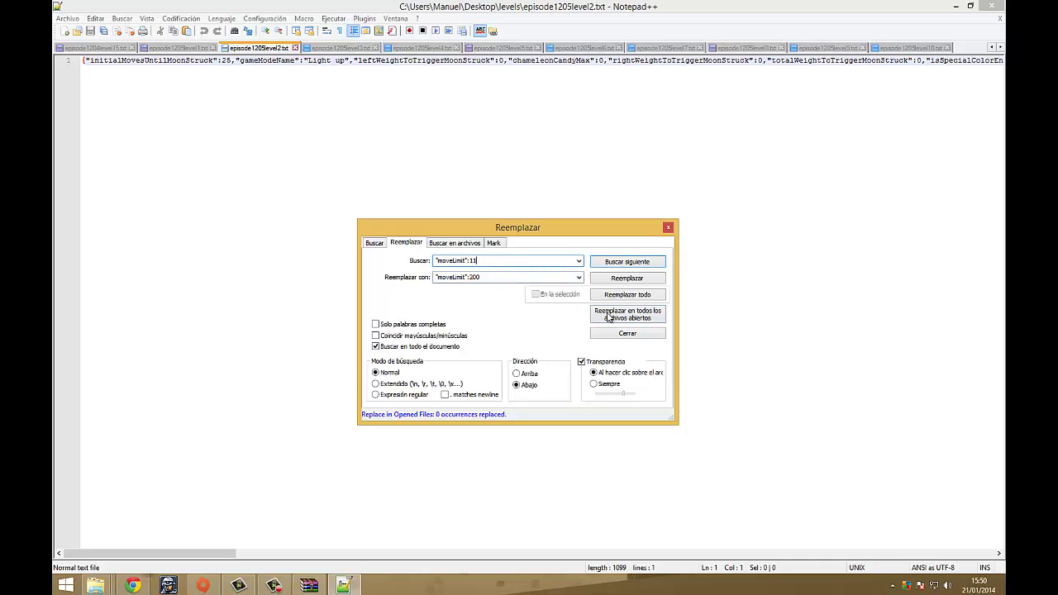
left_click(504, 261)
left_click(507, 261)
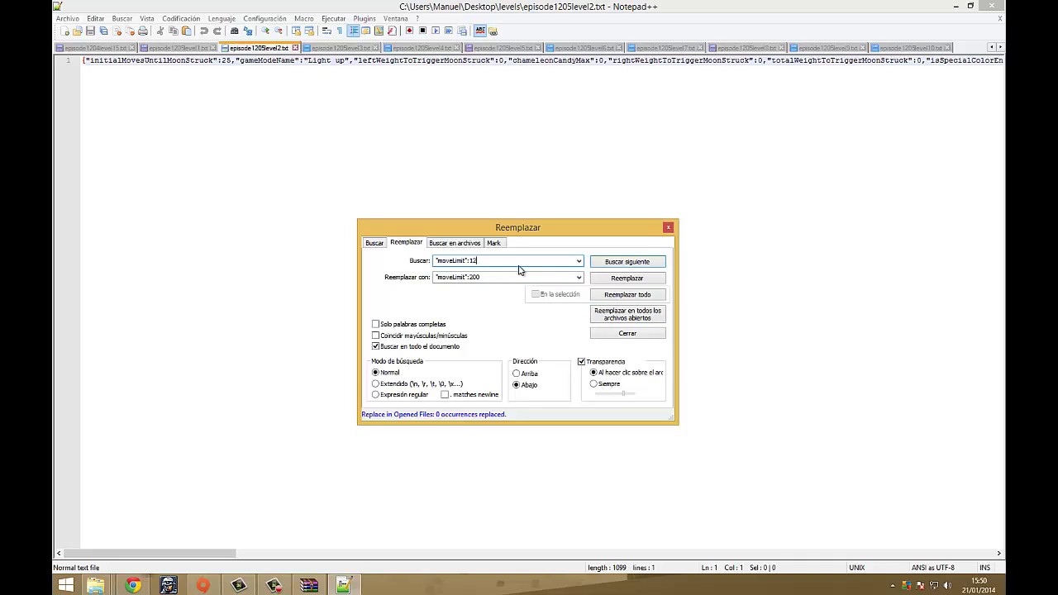
left_click(520, 261)
left_click(520, 260)
key("BackSpace")
type("3")
left_click(613, 318)
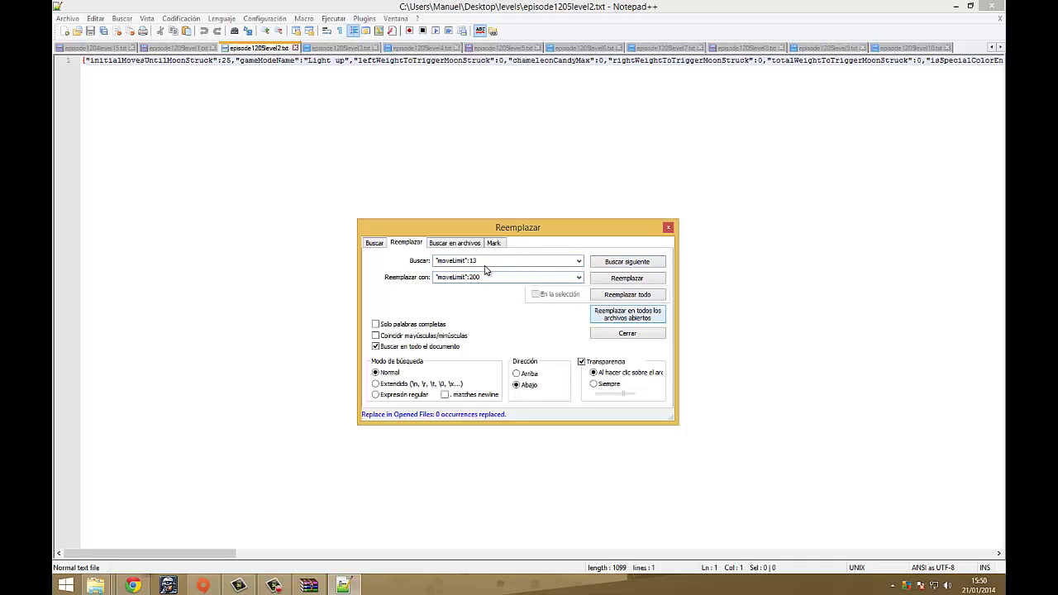
Replace "moveLimit":35 and "moveLimit":36 with "moveLimit":200 across all open files.
left_click(518, 261)
left_click(519, 262)
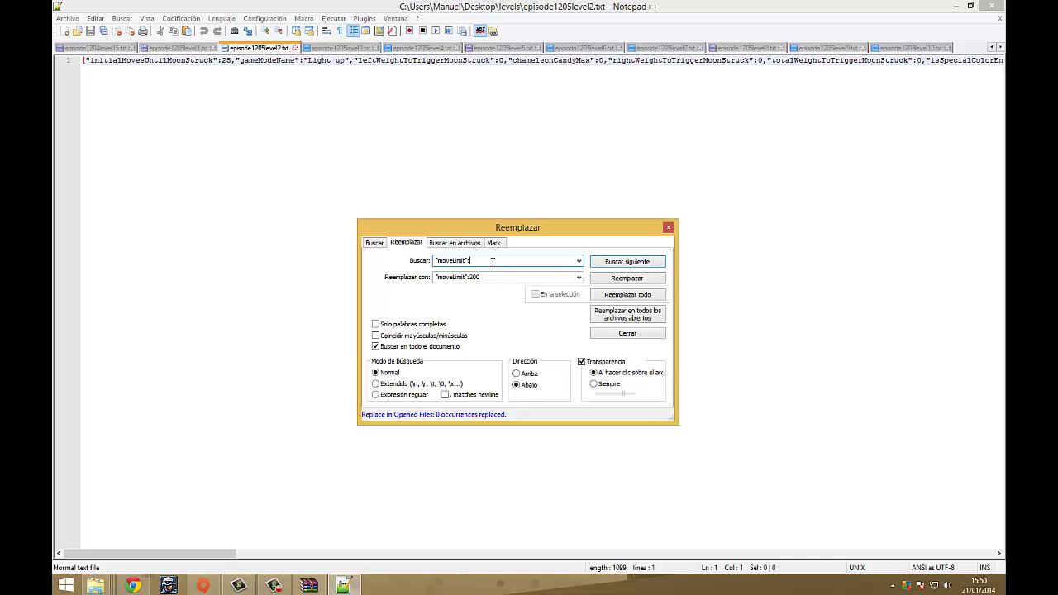
left_click(633, 317)
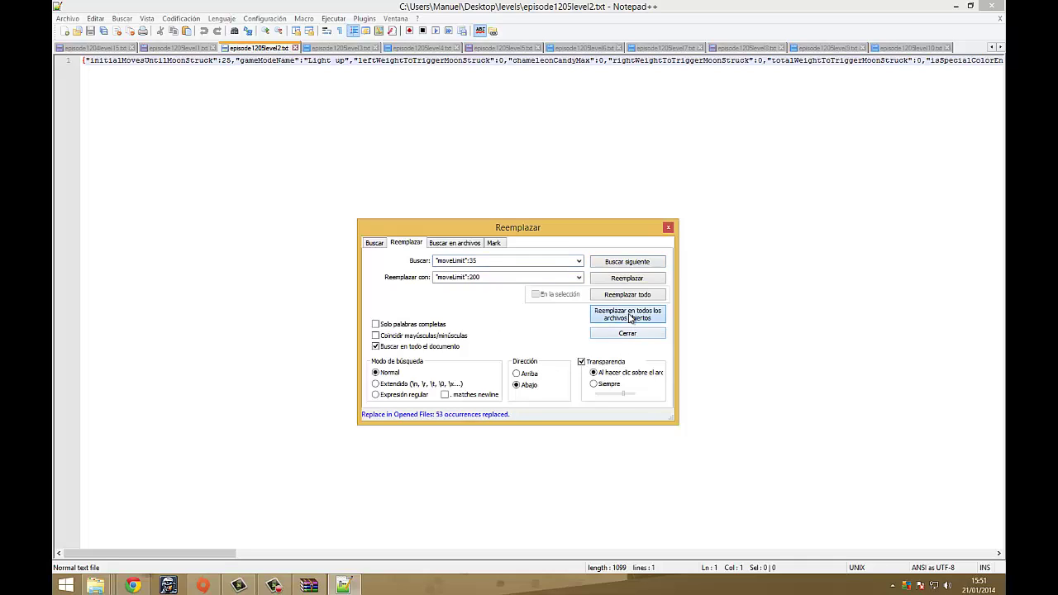
left_click(499, 261)
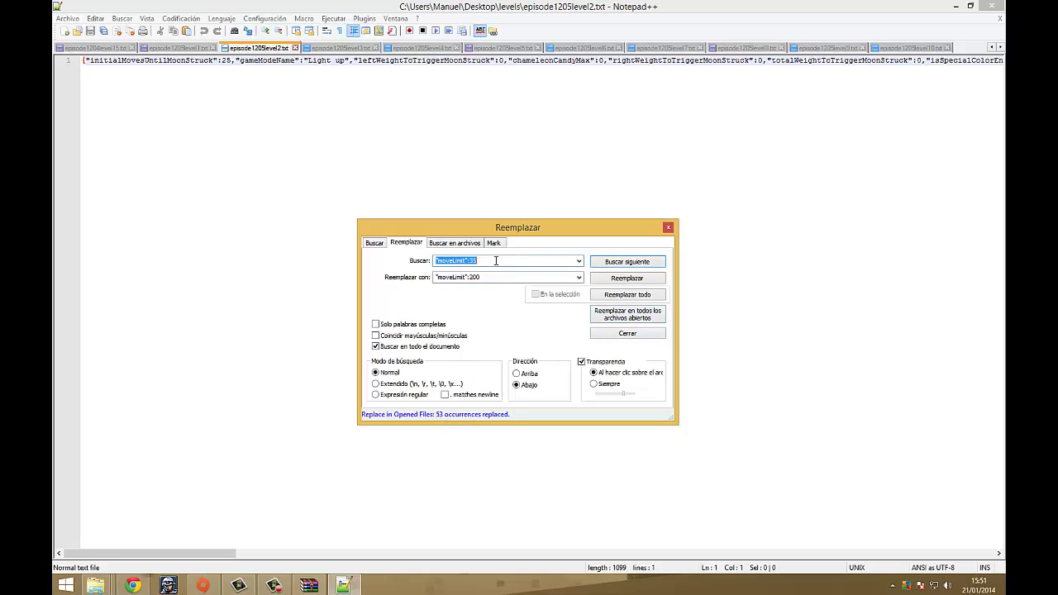
left_click(498, 261)
type("6")
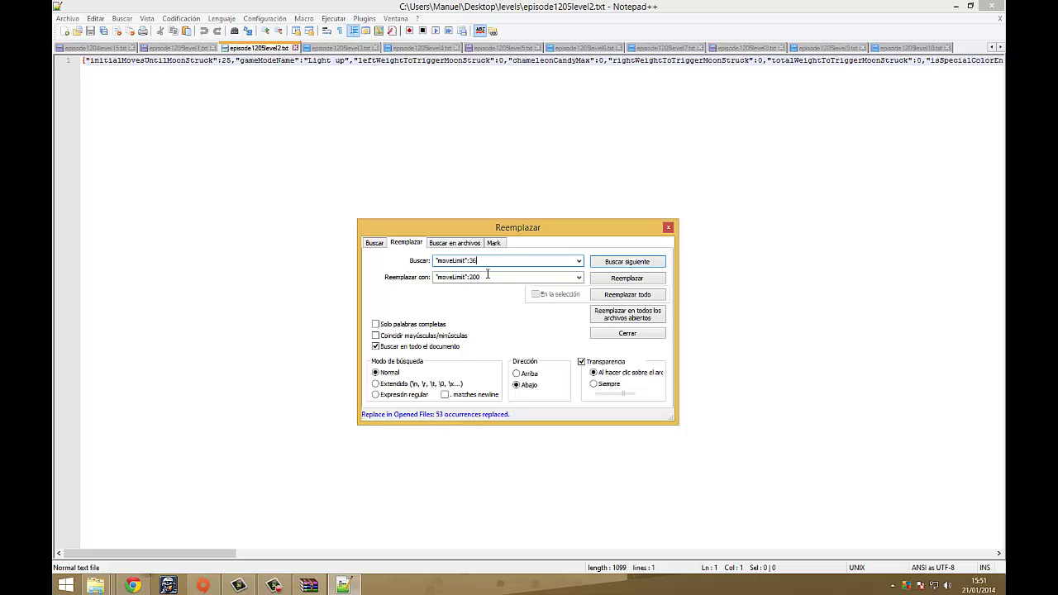
left_click(612, 316)
Replace "moveLimit":37 and "moveLimit":40 with "moveLimit":200 across all open files.
left_click(500, 262)
left_click(500, 261)
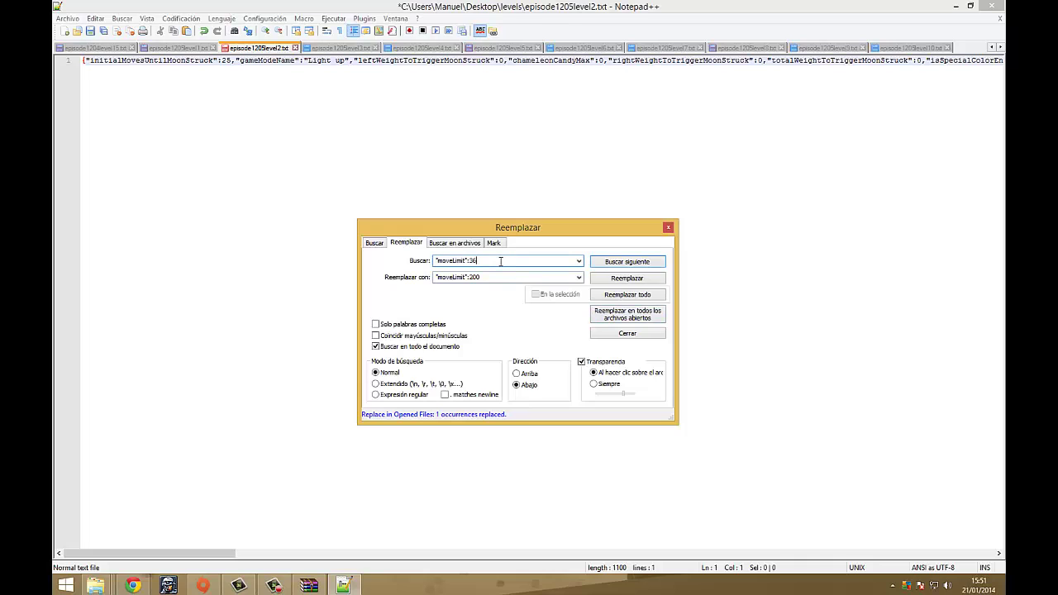
type("7")
left_click(613, 317)
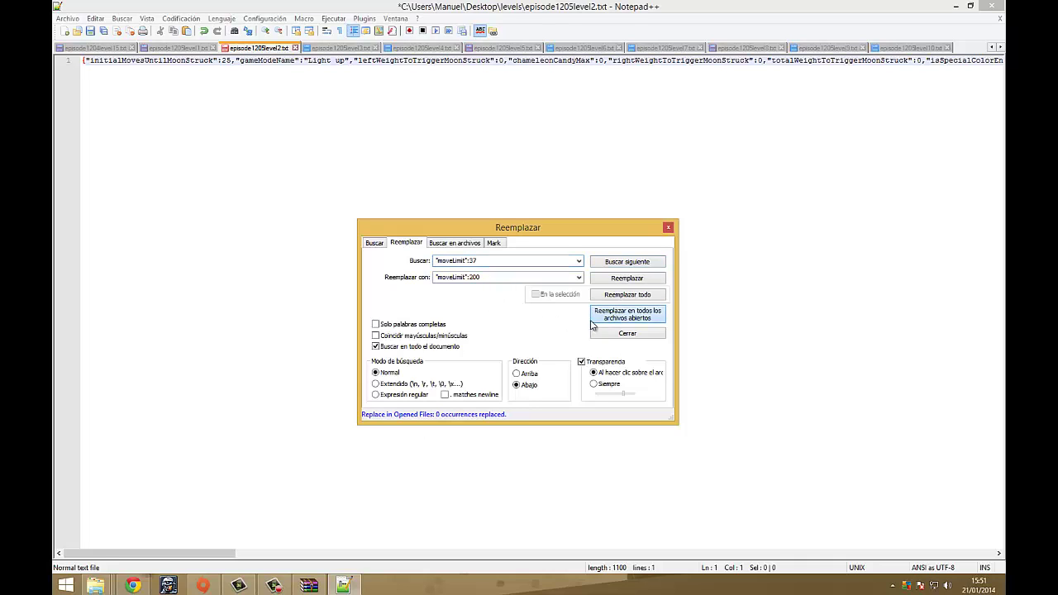
left_click(504, 261)
left_click(505, 262)
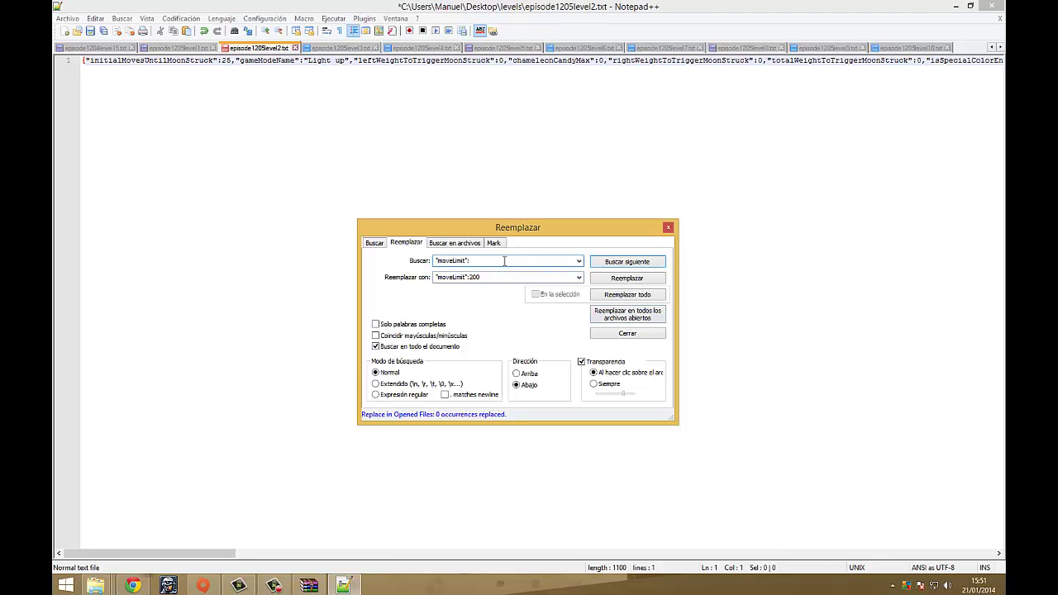
left_click(653, 319)
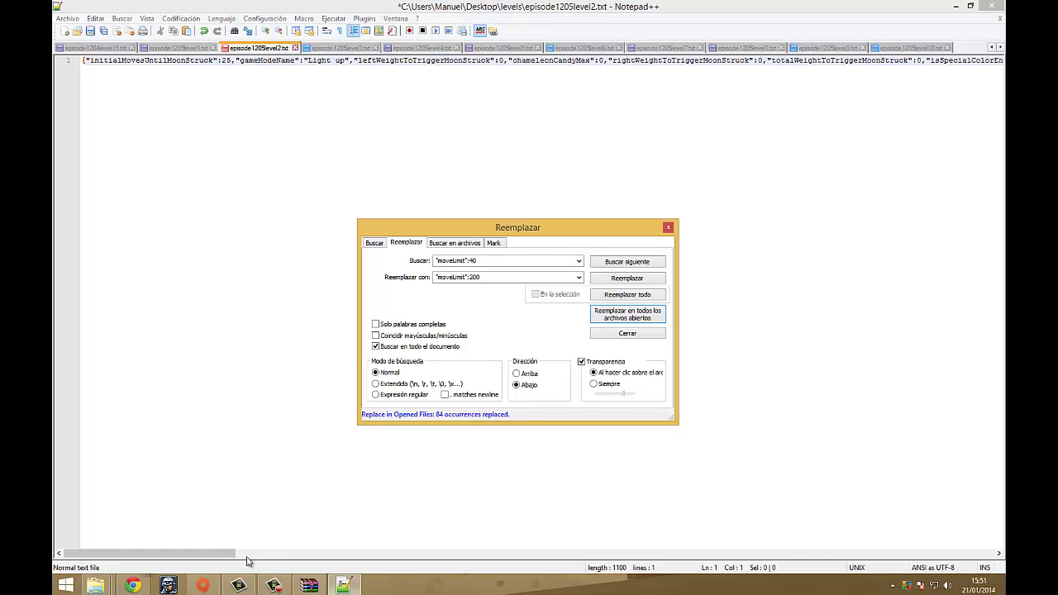
Copy the "numberOfColours":6 entry from episode1205level2.txt and replace it with "numberOfColours":3 in all open files.
left_click_drag(215, 559, 372, 560)
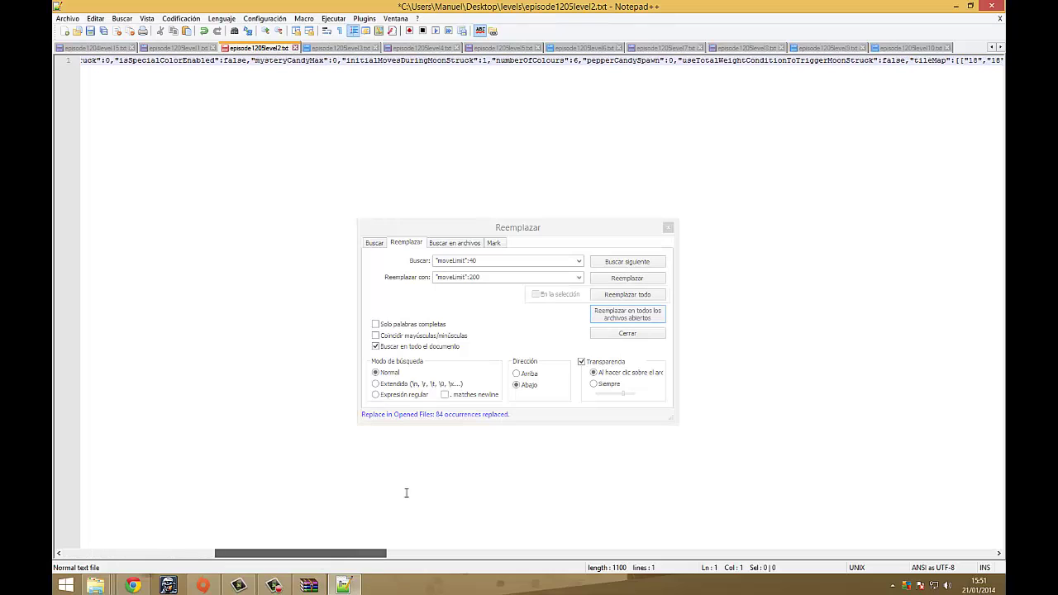
left_click_drag(577, 61, 496, 60)
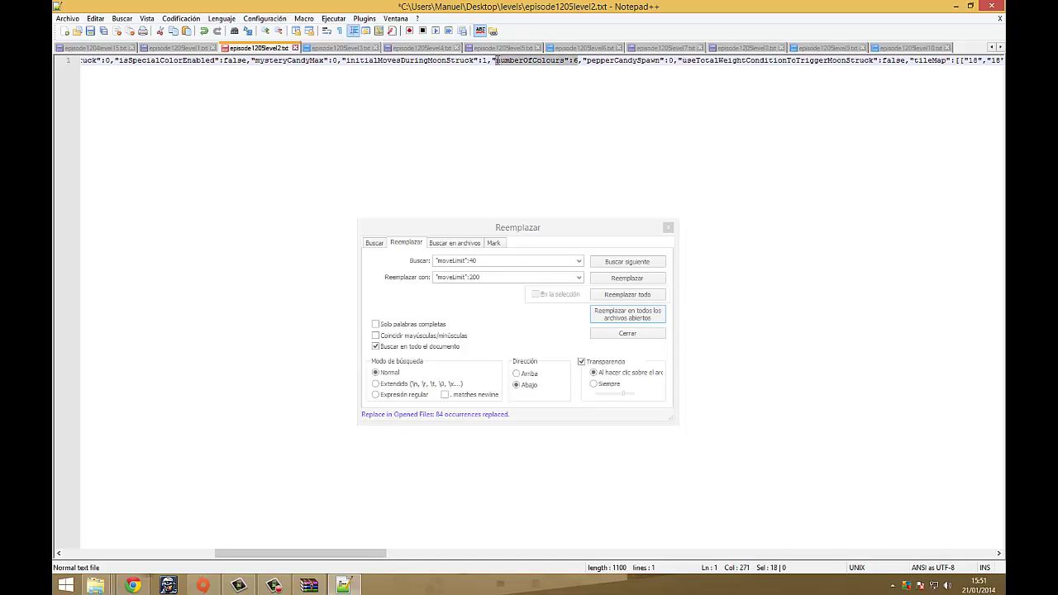
right_click(493, 65)
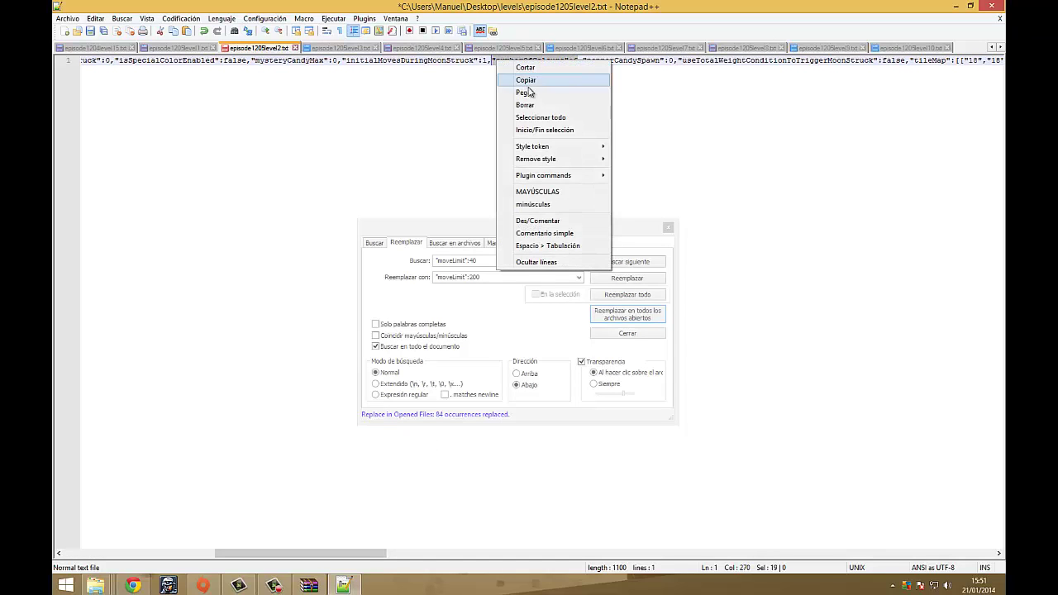
left_click(526, 80)
left_click(420, 263)
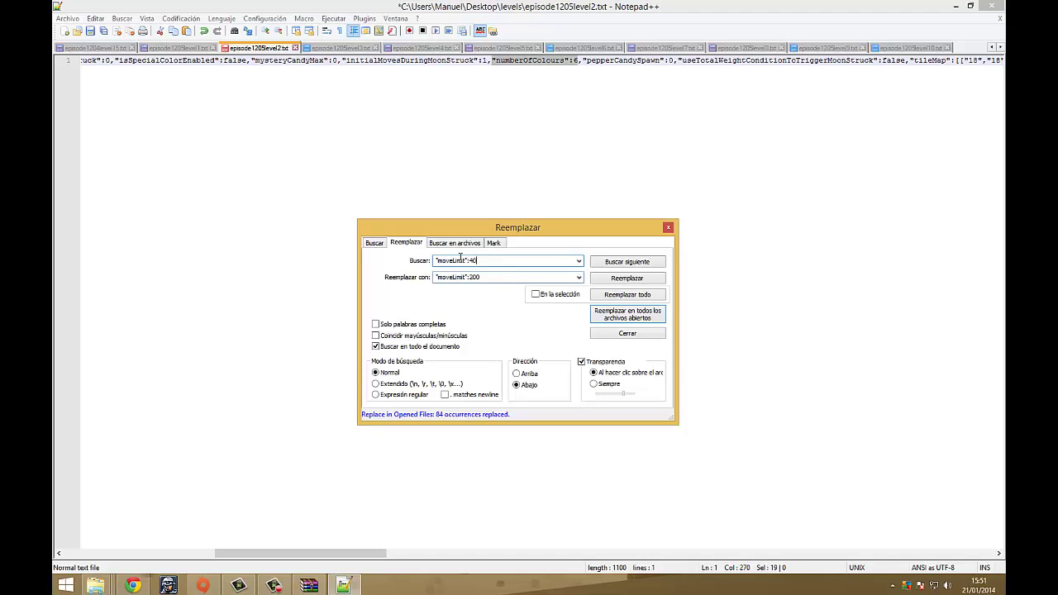
key("ctrl+v")
left_click_drag(494, 274, 386, 286)
key("ctrl+v")
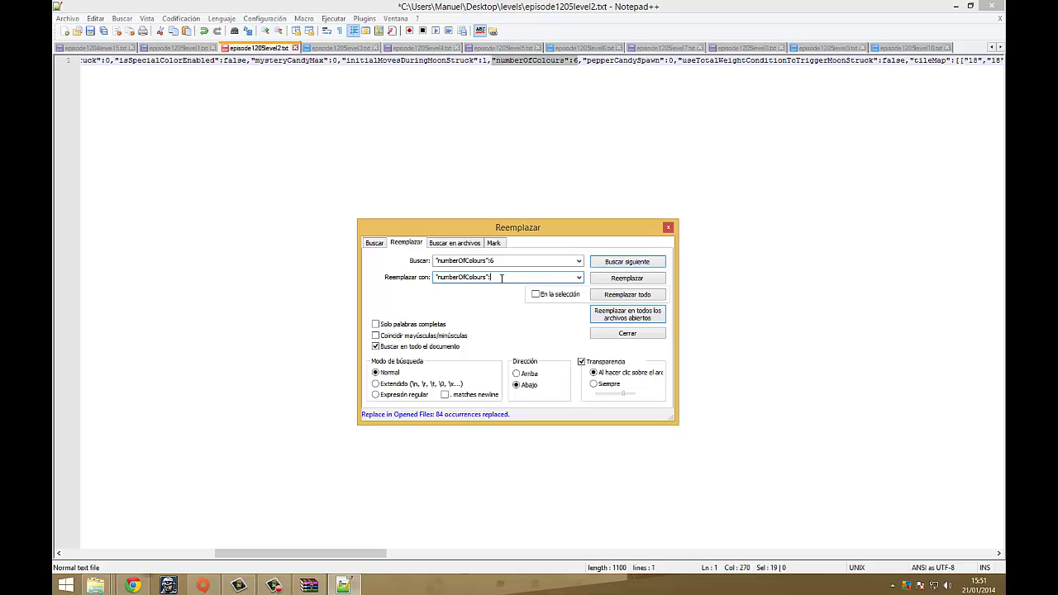
left_click(619, 321)
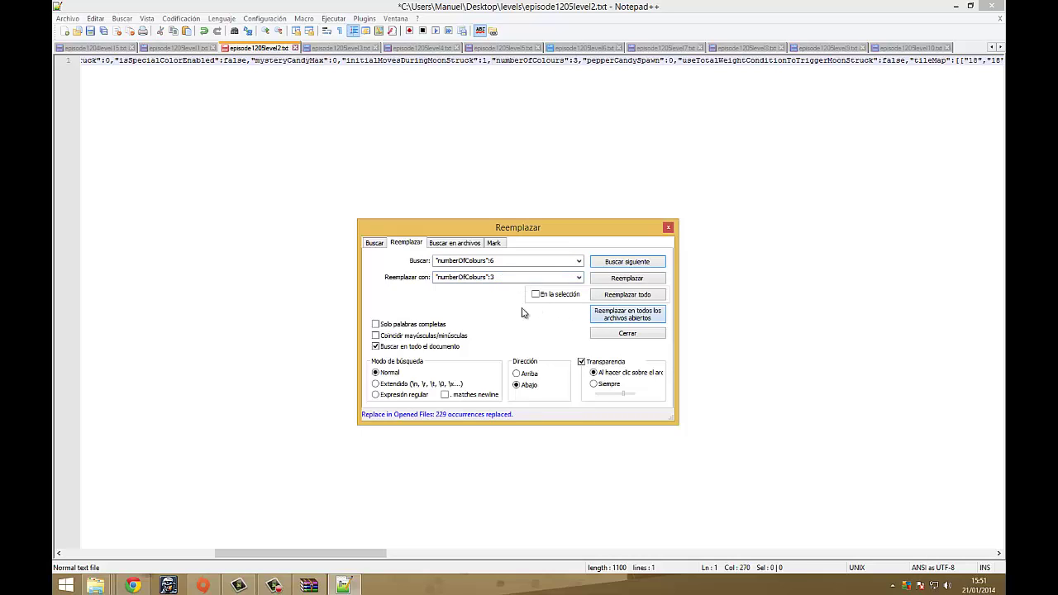
Replace "numberOfColours":5 and "numberOfColours":4 with "numberOfColours":3 in all open files.
left_click(520, 260)
left_click(520, 260)
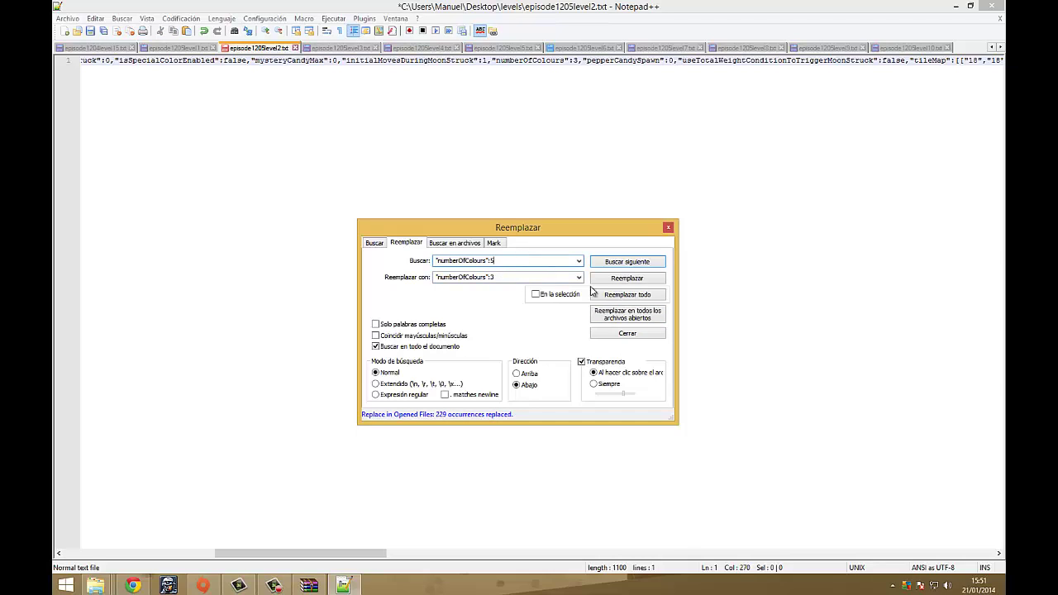
left_click(627, 314)
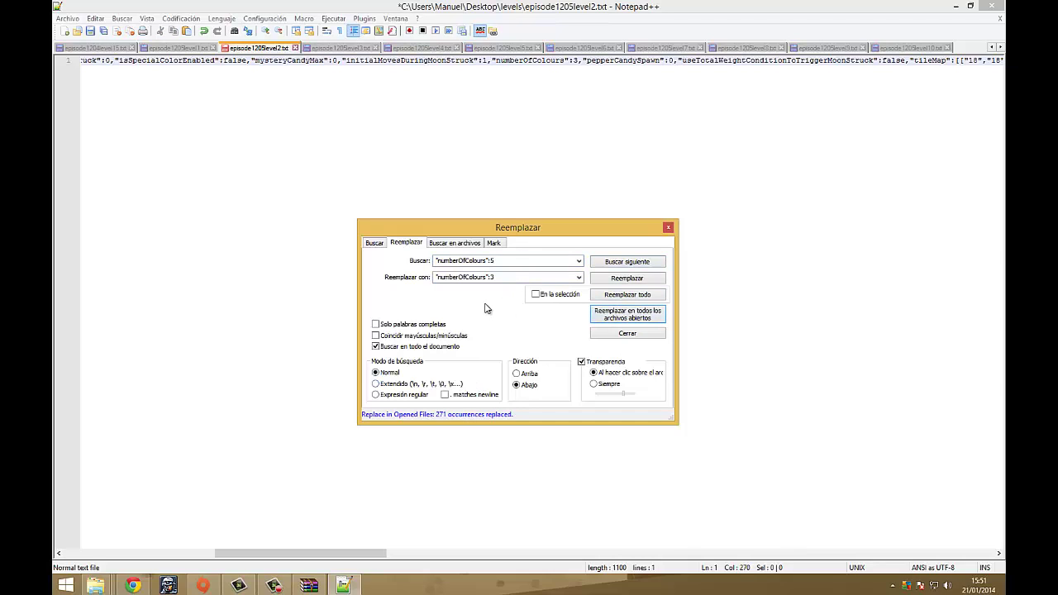
left_click(519, 261)
left_click(519, 260)
type("4")
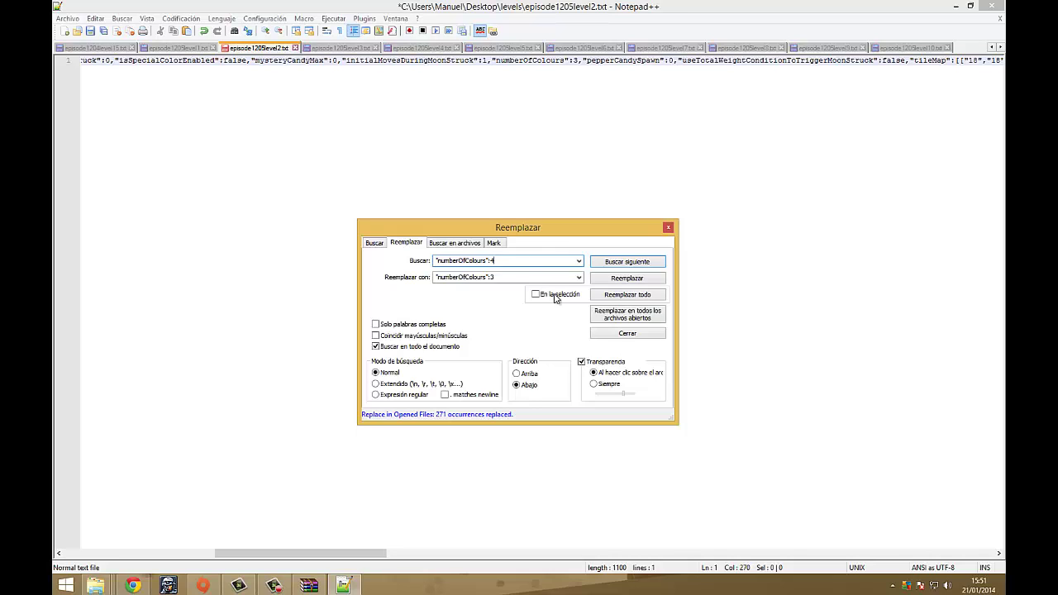
left_click(638, 322)
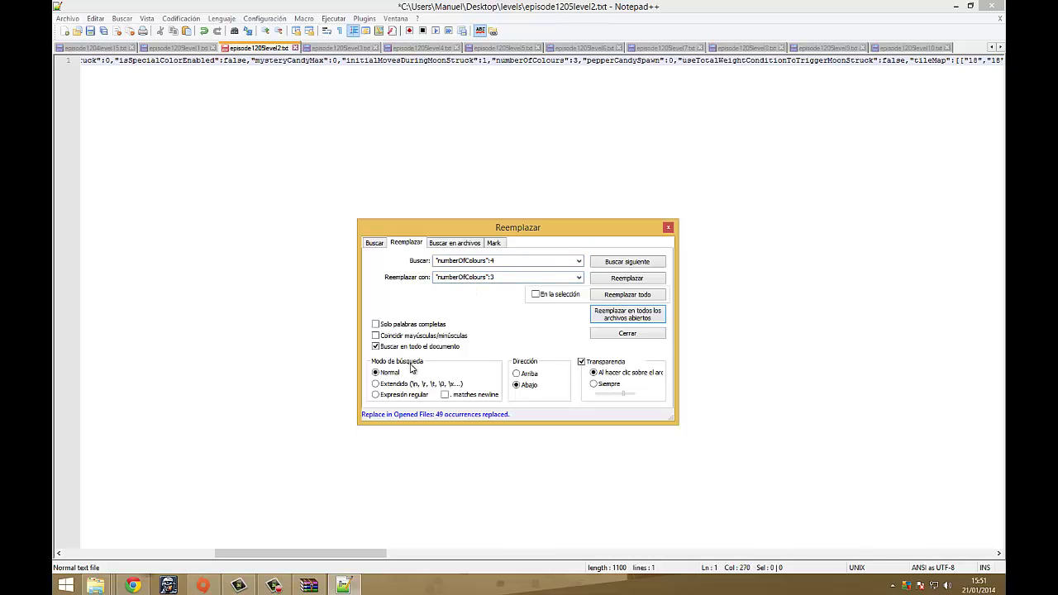
Examine the remaining parameters along the line in episode1205level2.txt and highlight the pepperCandyExplosionTurns entry.
left_click_drag(275, 555, 92, 559)
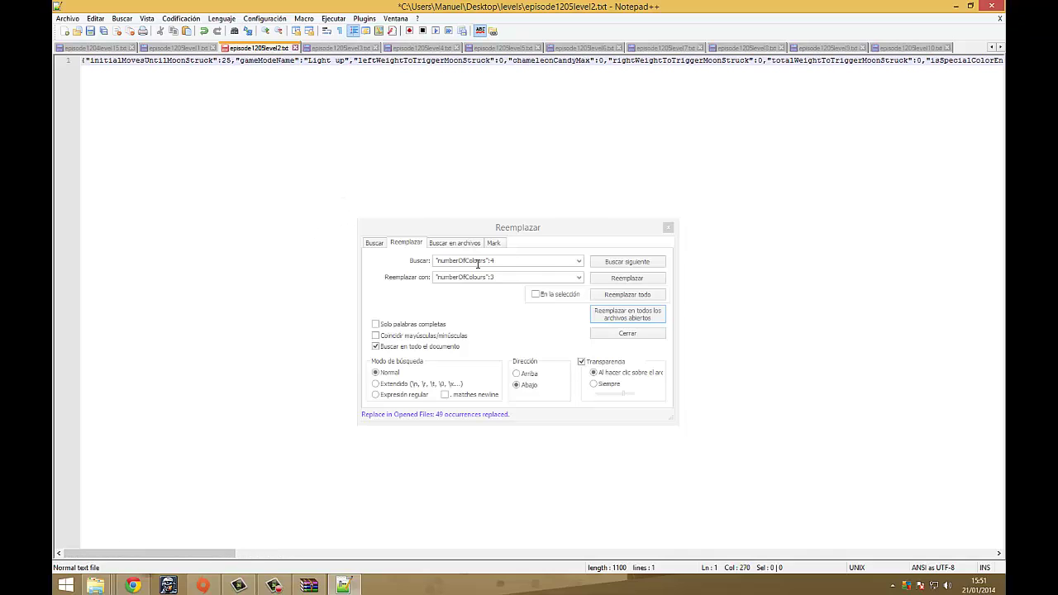
left_click(447, 262)
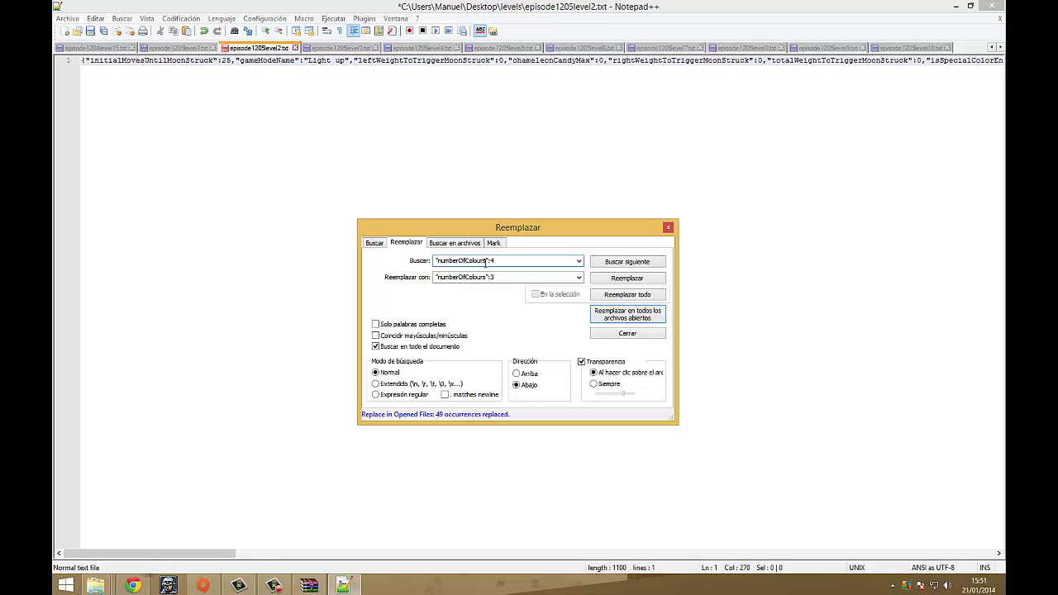
left_click_drag(218, 549, 658, 506)
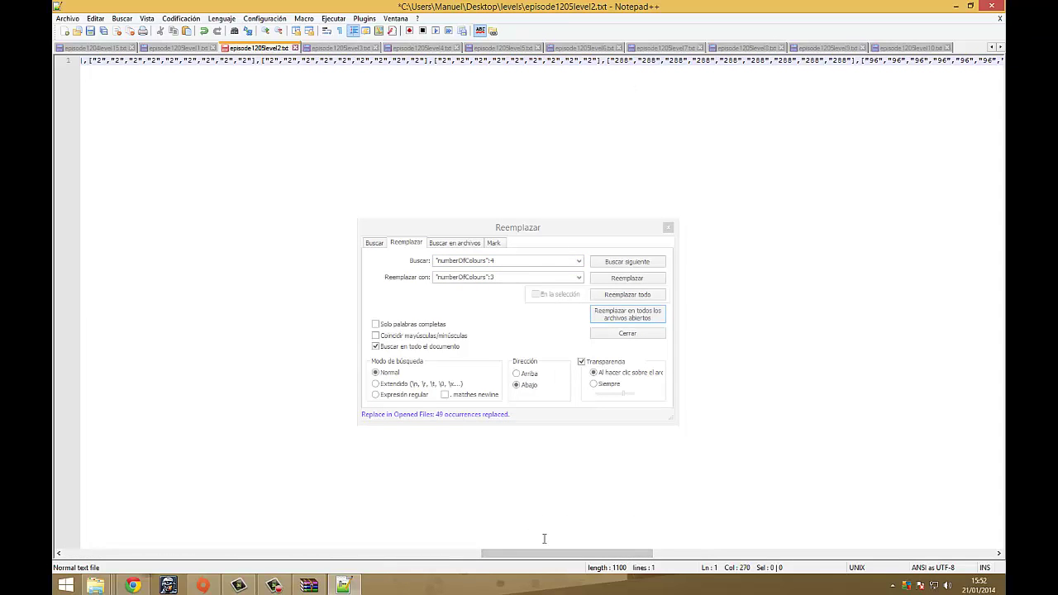
left_click_drag(551, 553, 750, 509)
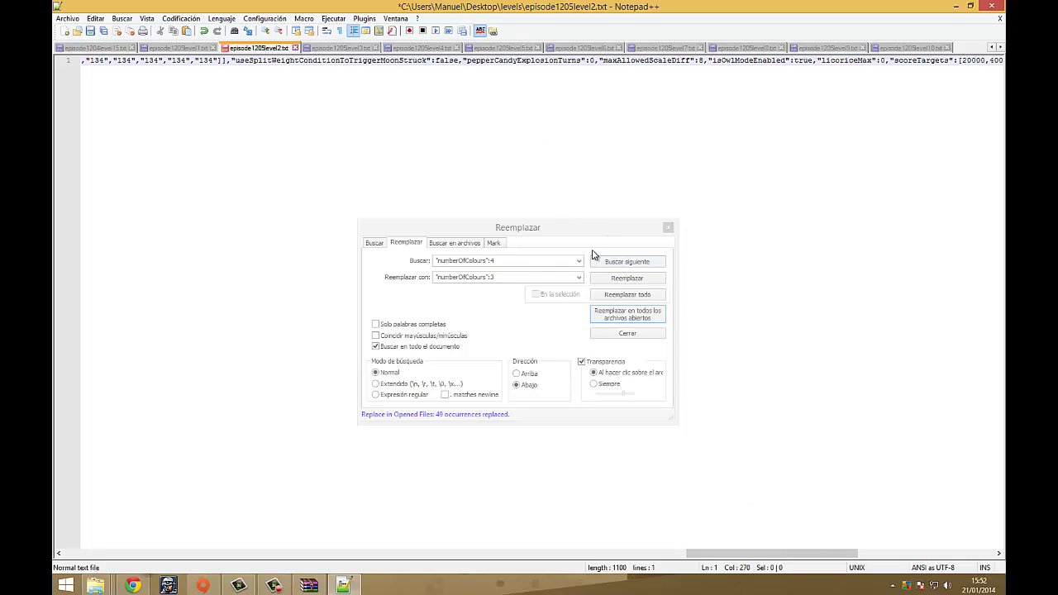
left_click_drag(588, 234, 541, 214)
left_click_drag(724, 554, 739, 554)
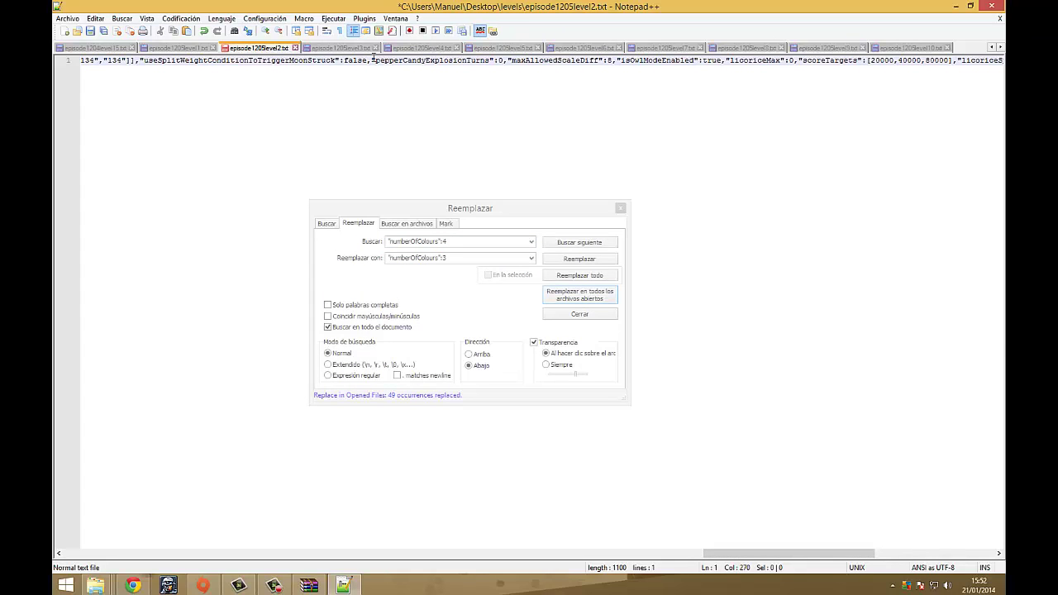
left_click_drag(372, 60, 504, 63)
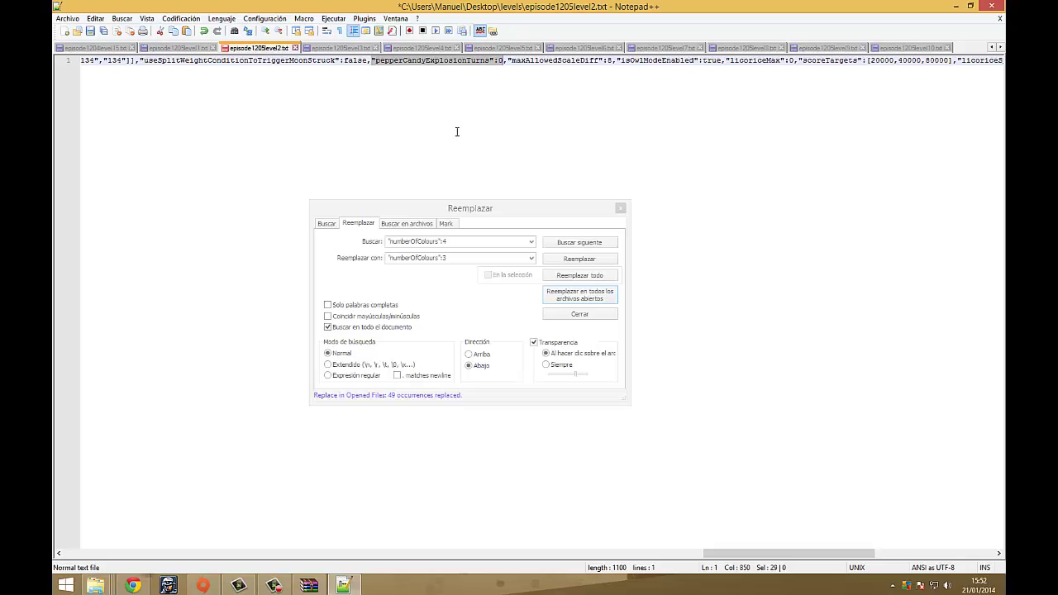
Using the copied pepperCandyExplosionTurns entry, replace "pepperCandyExplosionTurns":4 with "pepperCandyExplosionTurns":99 across all open files.
right_click(453, 66)
left_click(463, 86)
left_click_drag(463, 240, 347, 252)
key("ctrl+v")
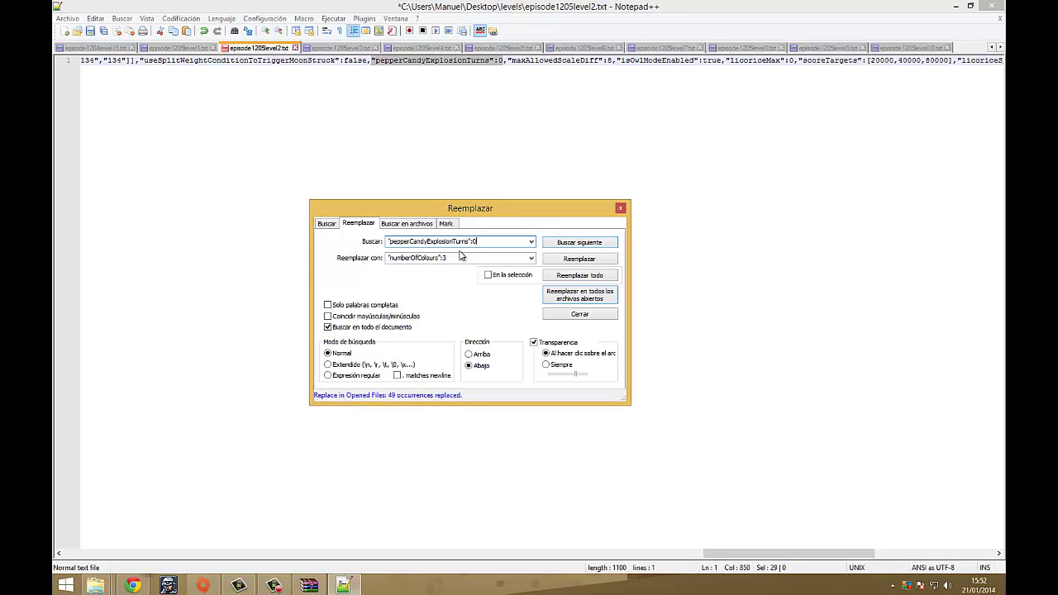
left_click_drag(456, 259, 390, 259)
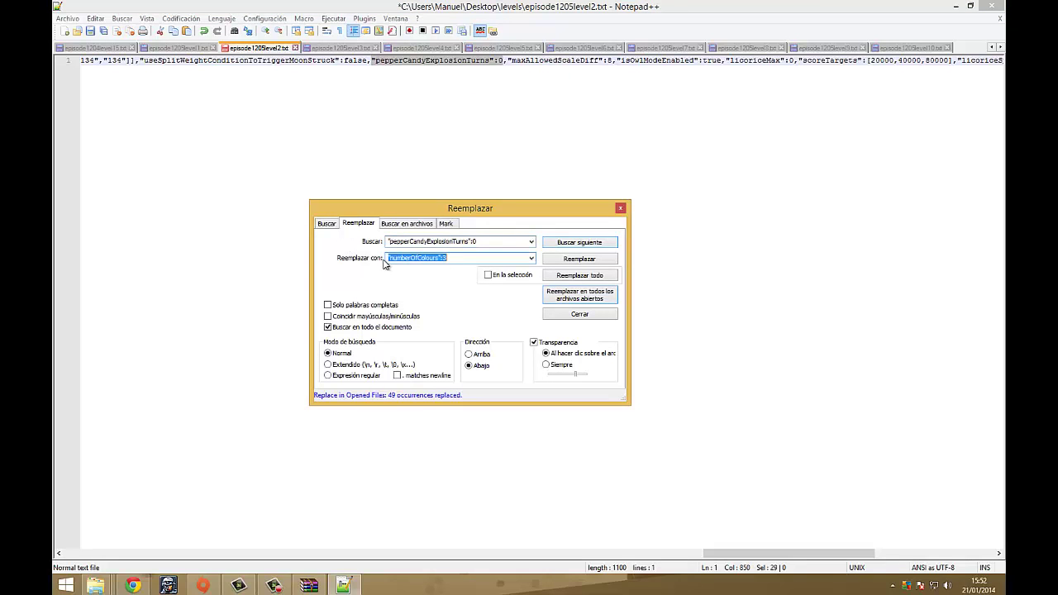
key("ctrl+v")
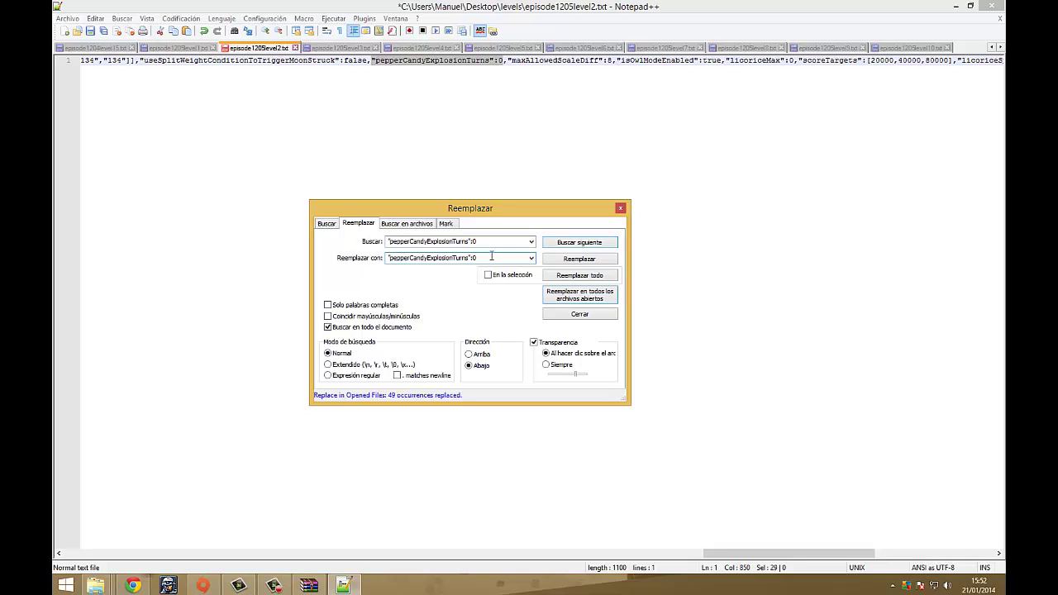
type("99")
left_click(481, 242)
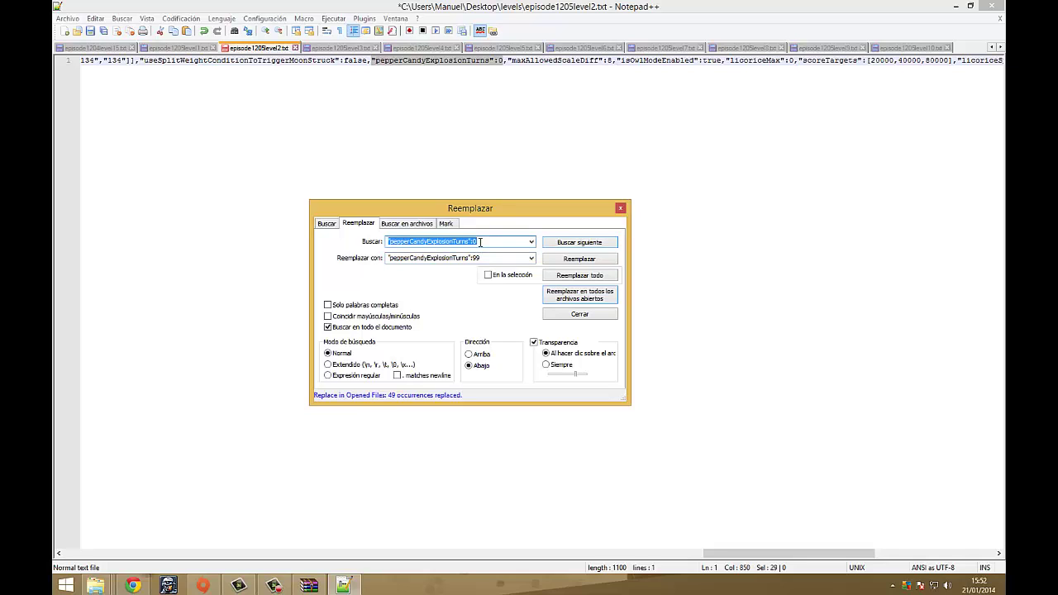
left_click(480, 241)
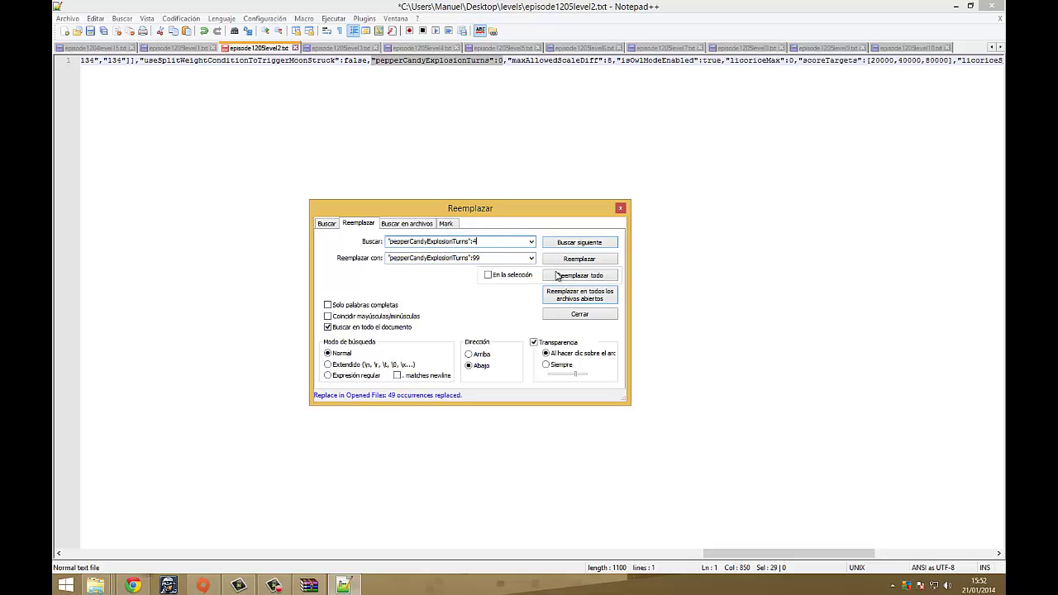
left_click(570, 295)
Replace two further pepperCandyExplosionTurns values with "pepperCandyExplosionTurns":99 across all open files.
left_click(493, 242)
left_click(494, 242)
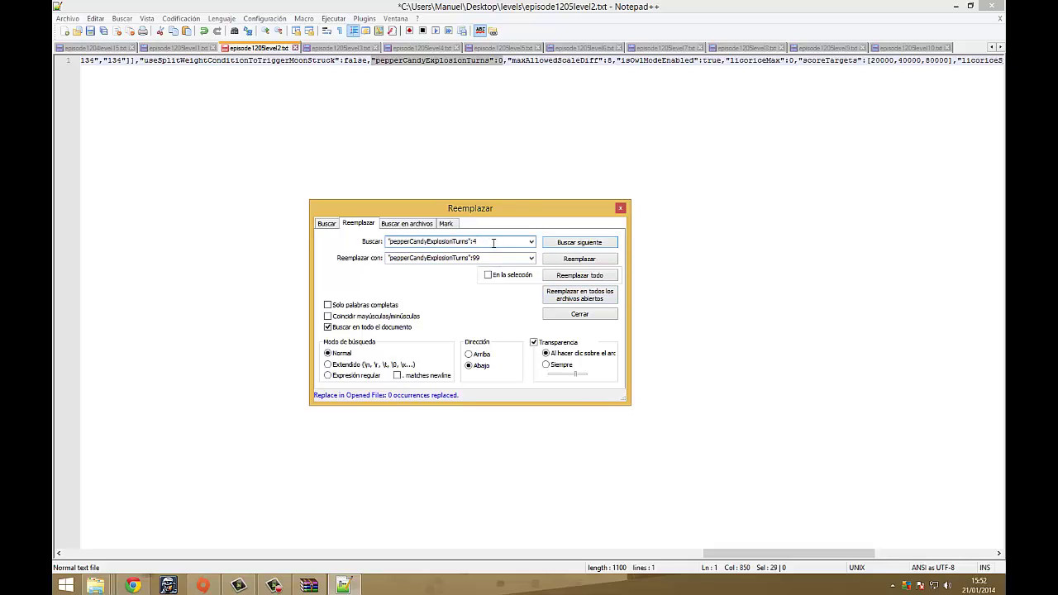
left_click(561, 291)
left_click(488, 242)
left_click(497, 241)
left_click(567, 298)
Replace "pepperCandyExplosionTurns":7 and "pepperCandyExplosionTurns":8 with "pepperCandyExplosionTurns":99 in all open files, and close the Replace dialog.
left_click(507, 245)
left_click(508, 245)
type("7")
left_click(562, 296)
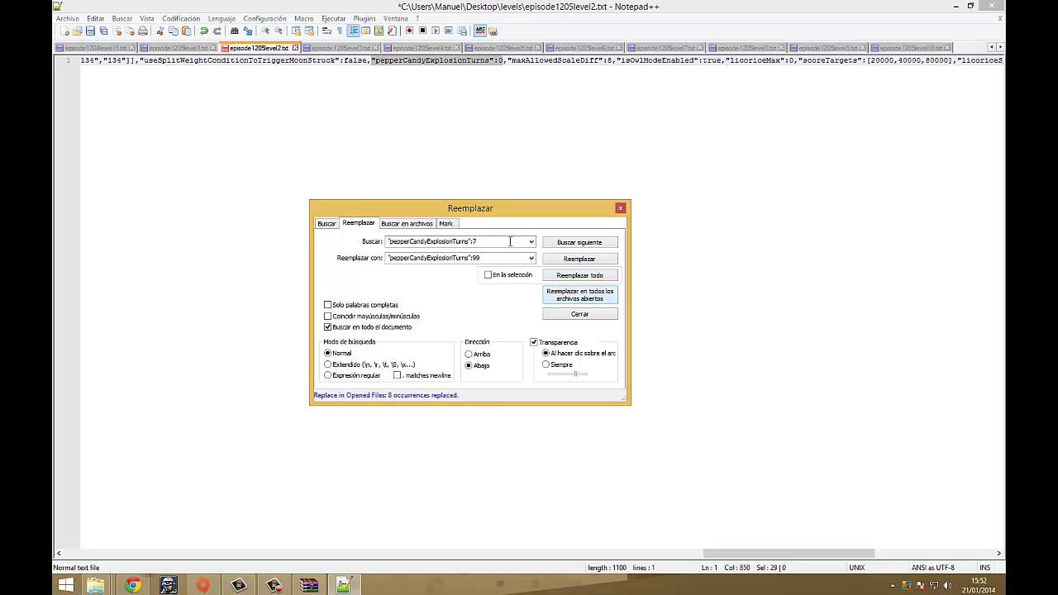
left_click(502, 245)
left_click(504, 246)
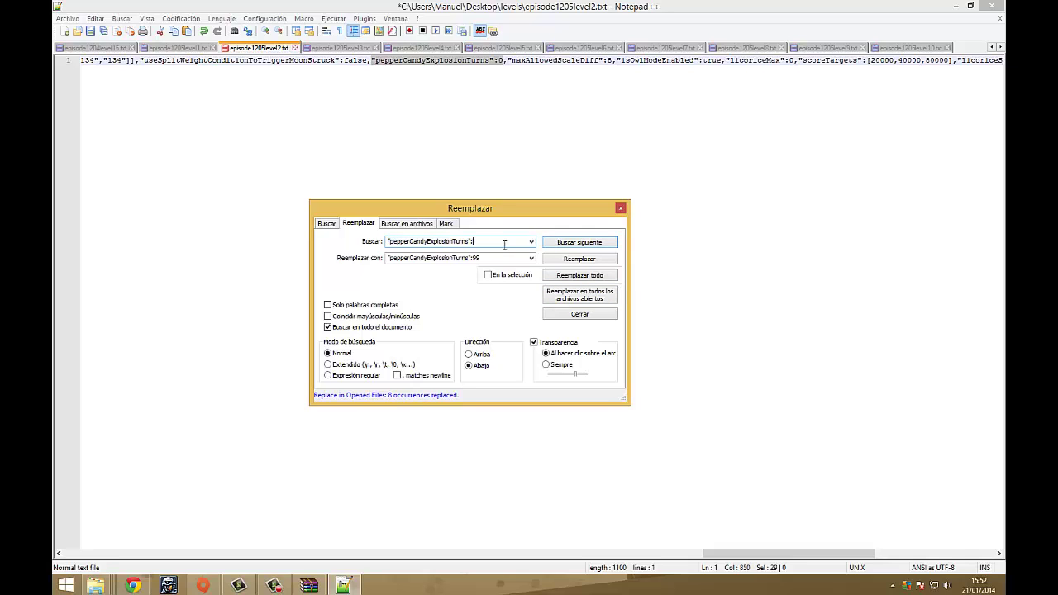
type("8")
left_click(603, 300)
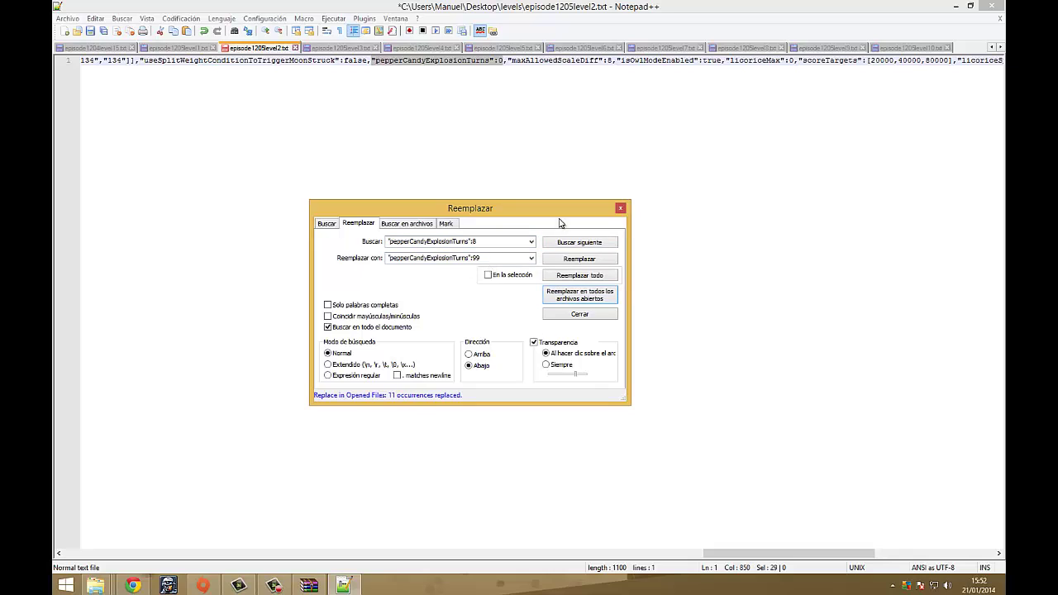
left_click(621, 209)
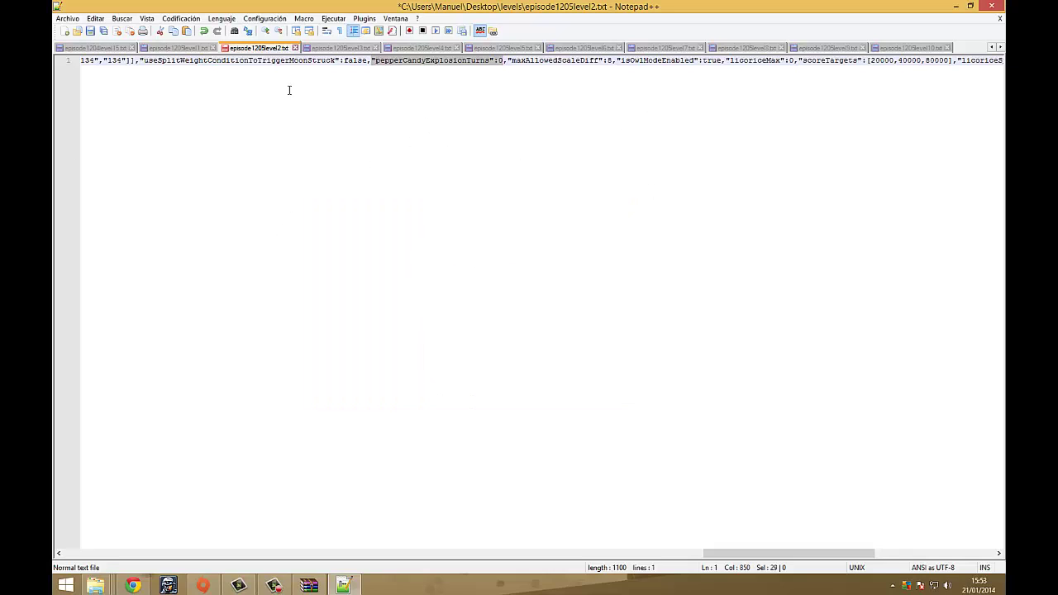
Save all modified level files, close every open document and exit the text editor.
left_click(68, 19)
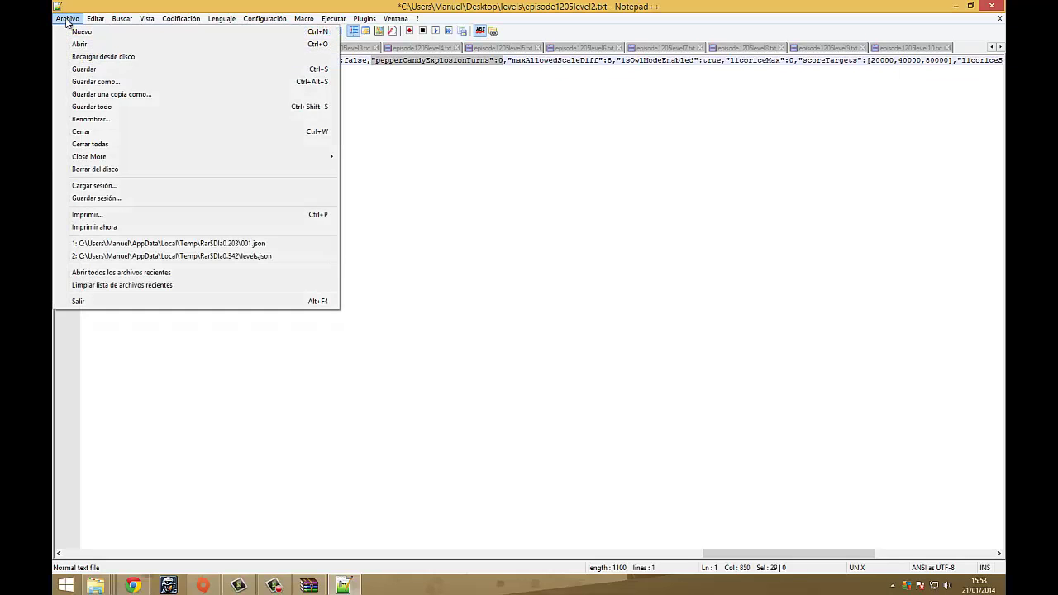
left_click(104, 109)
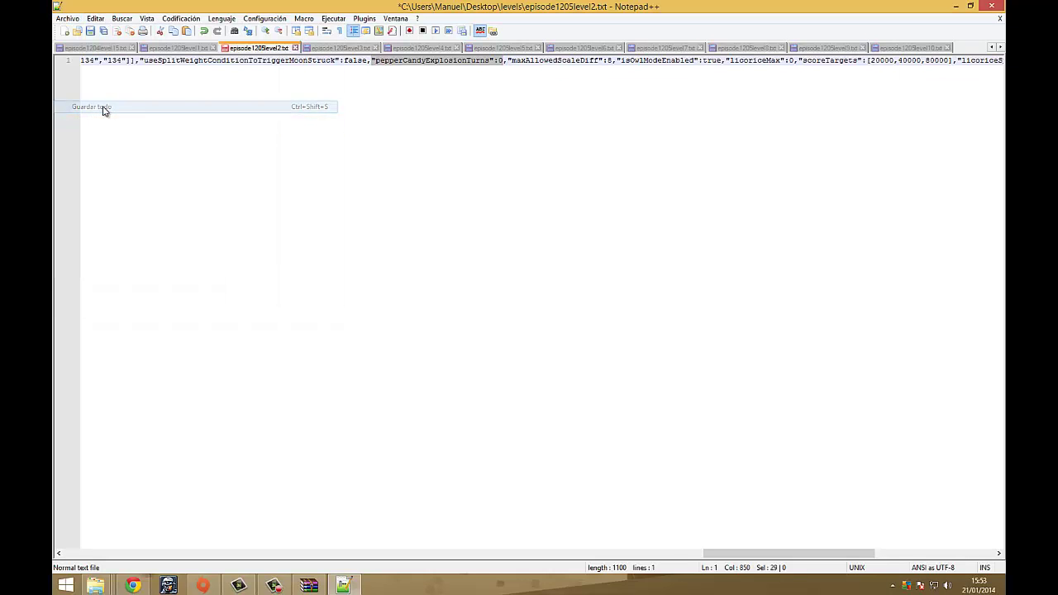
left_click(70, 17)
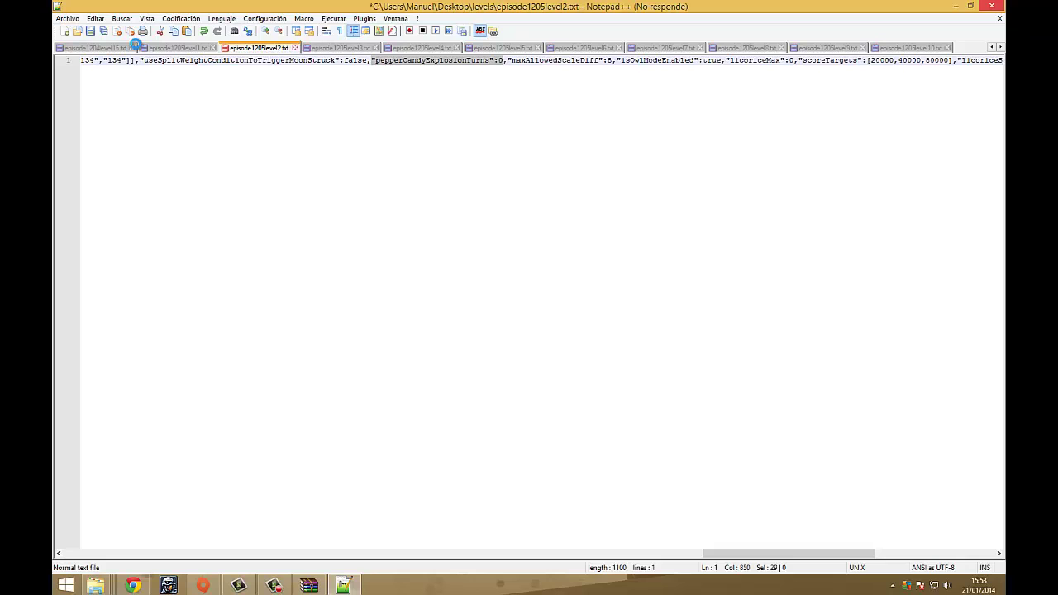
left_click(146, 18)
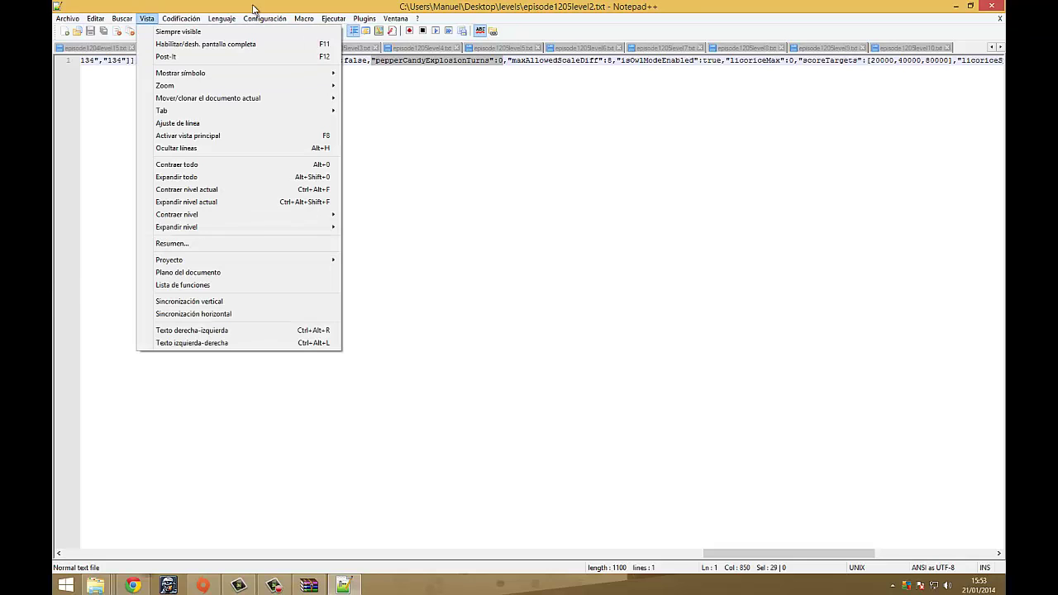
mouse_move(73, 20)
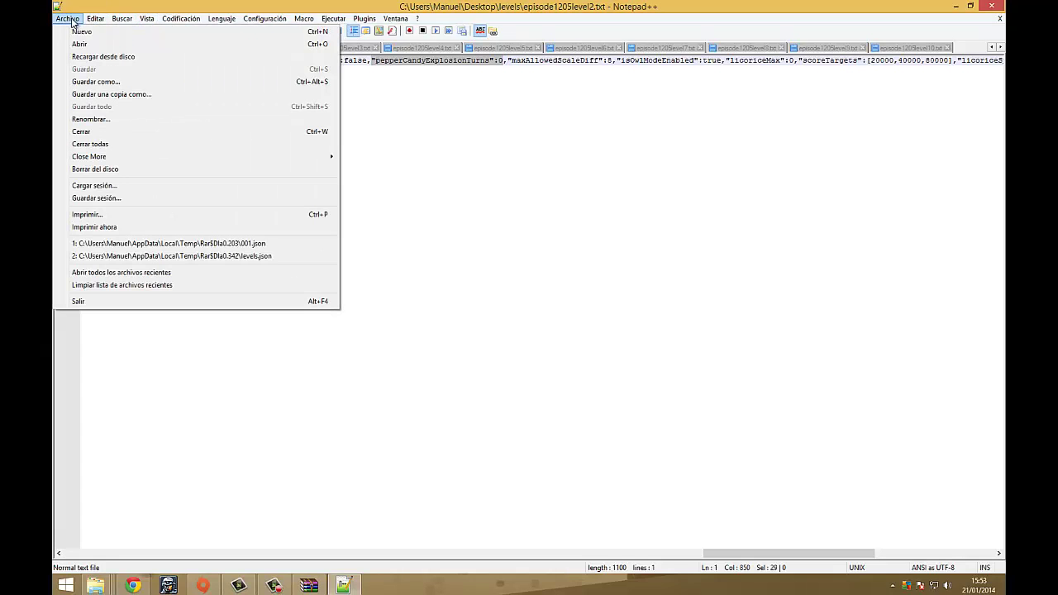
left_click(105, 144)
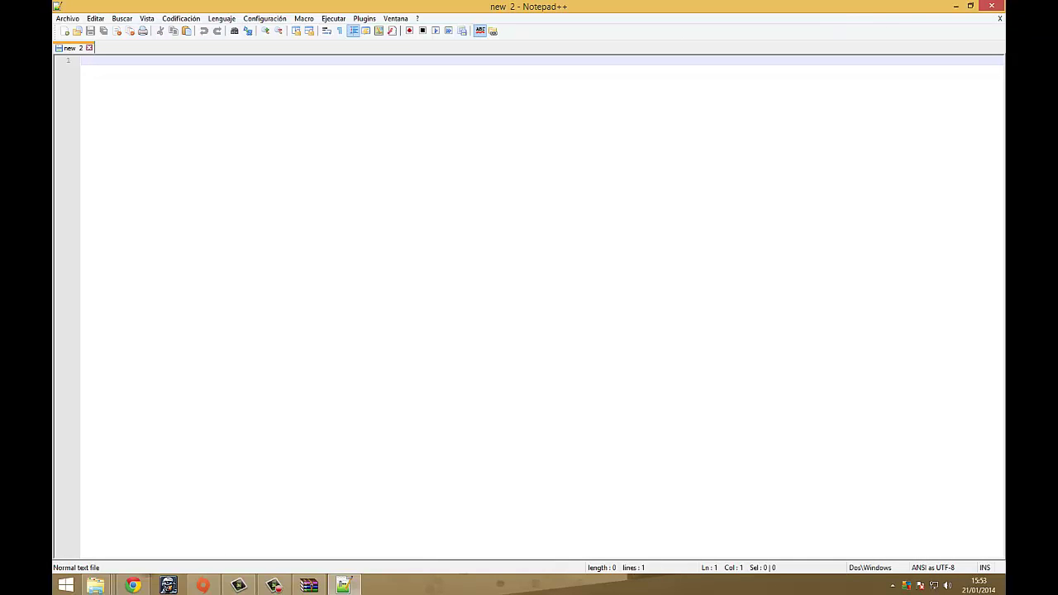
left_click(991, 6)
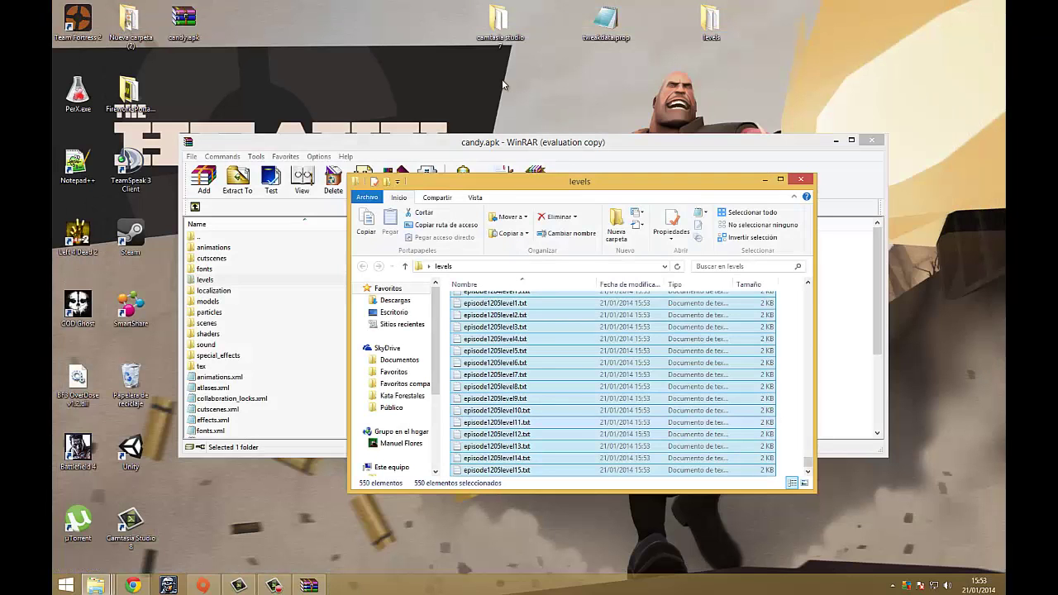
Add the edited levels folder from the desktop to candy.apk with the Store compression method, replacing existing files.
left_click(800, 181)
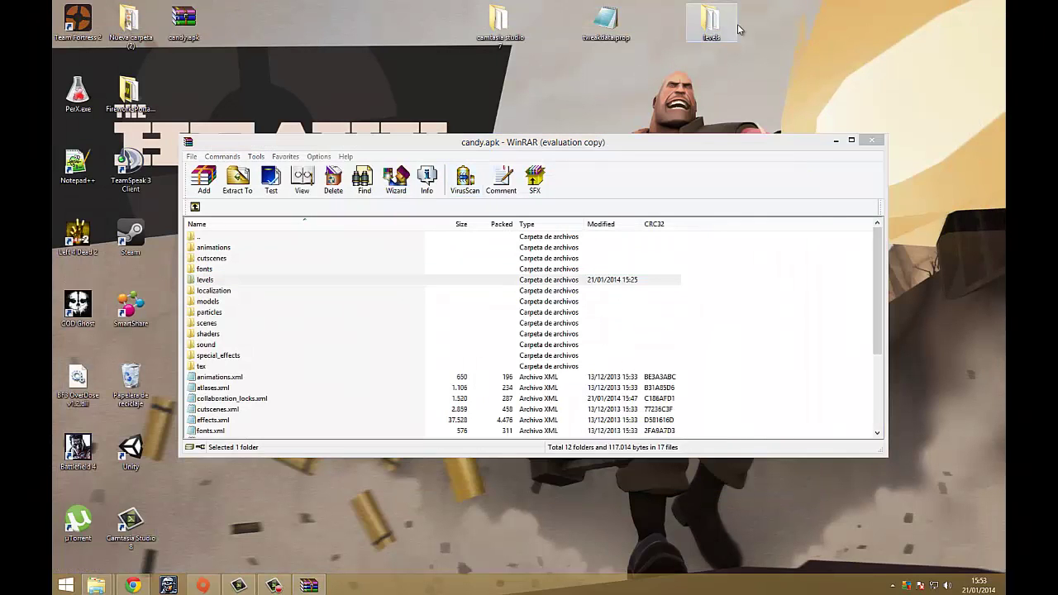
left_click(712, 24)
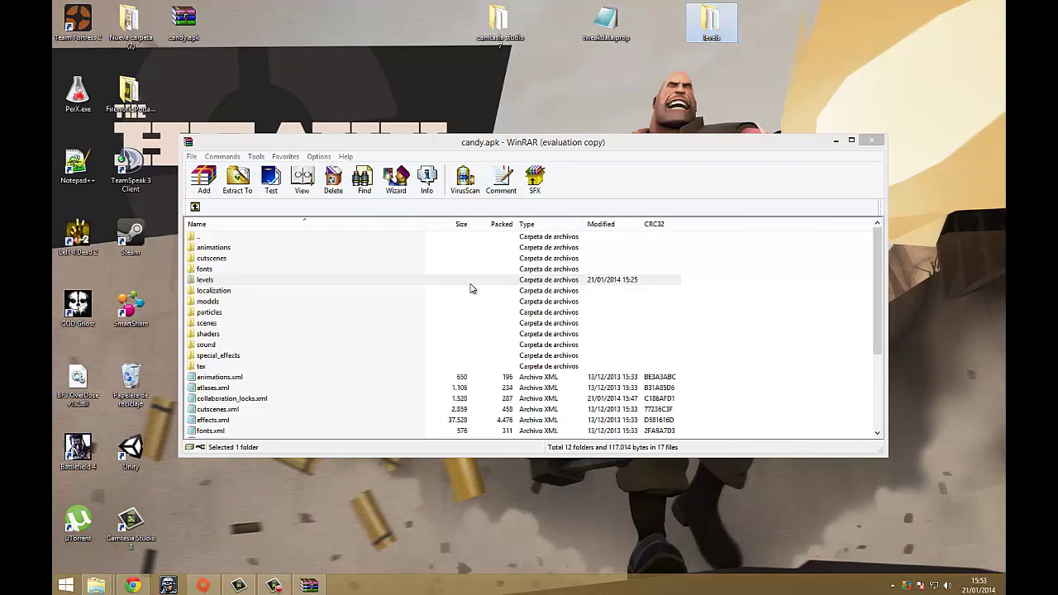
left_click_drag(471, 288, 469, 291)
left_click(451, 319)
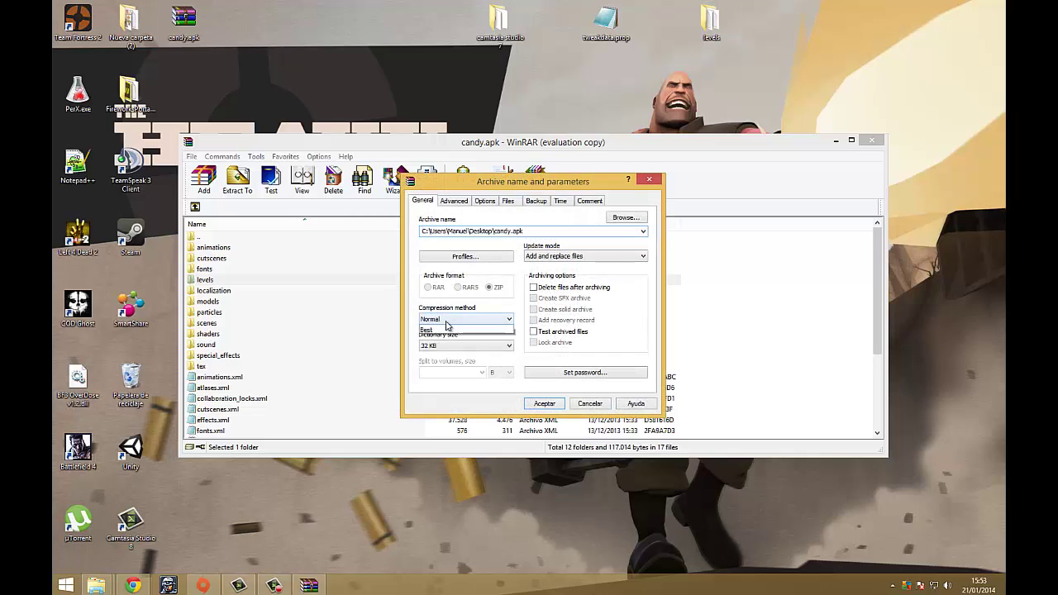
left_click(443, 329)
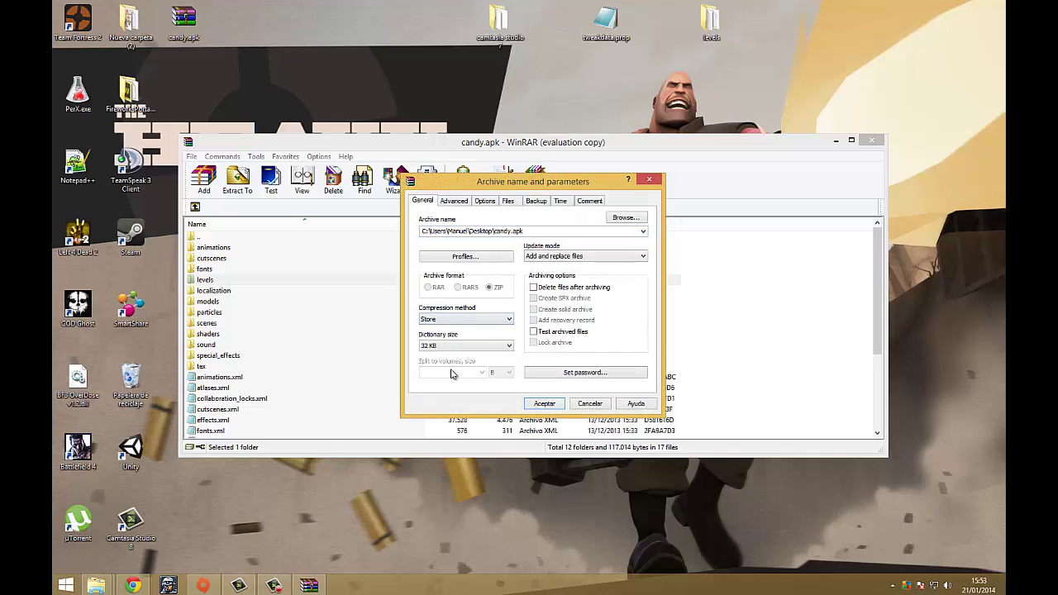
left_click(544, 403)
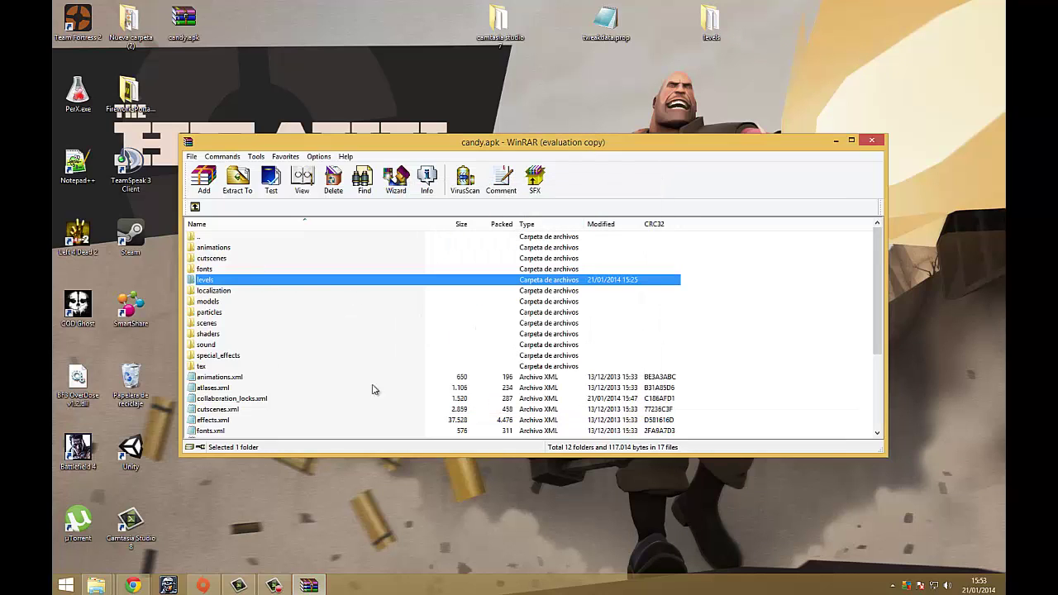
scroll(273, 364, "down", 4)
scroll(348, 341, "up", 4)
Close the candy.apk archive and place candy.apk beside bubble.apk on the desktop.
left_click(872, 141)
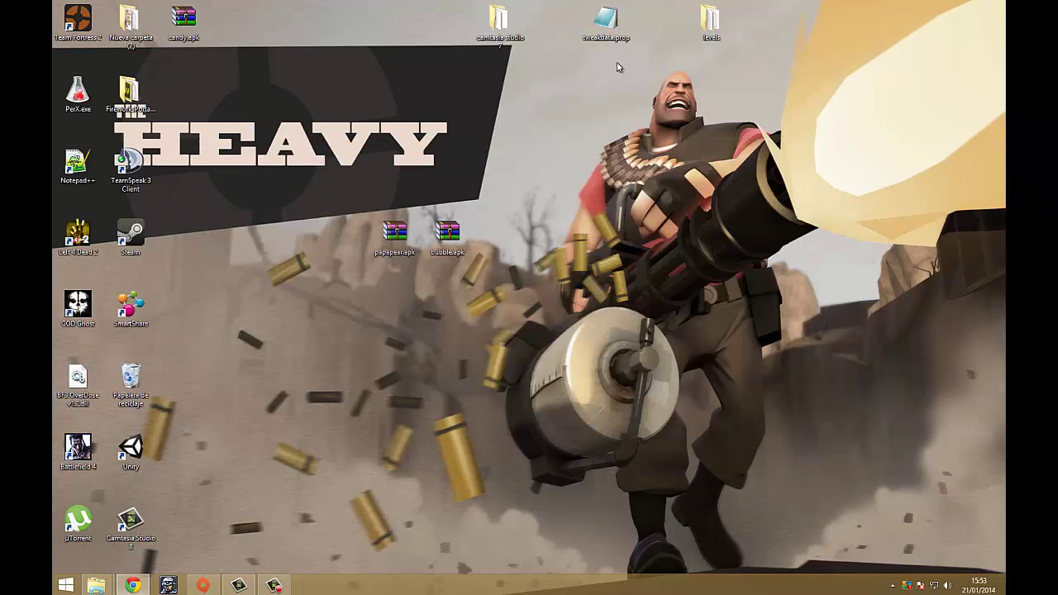
left_click_drag(183, 21, 500, 233)
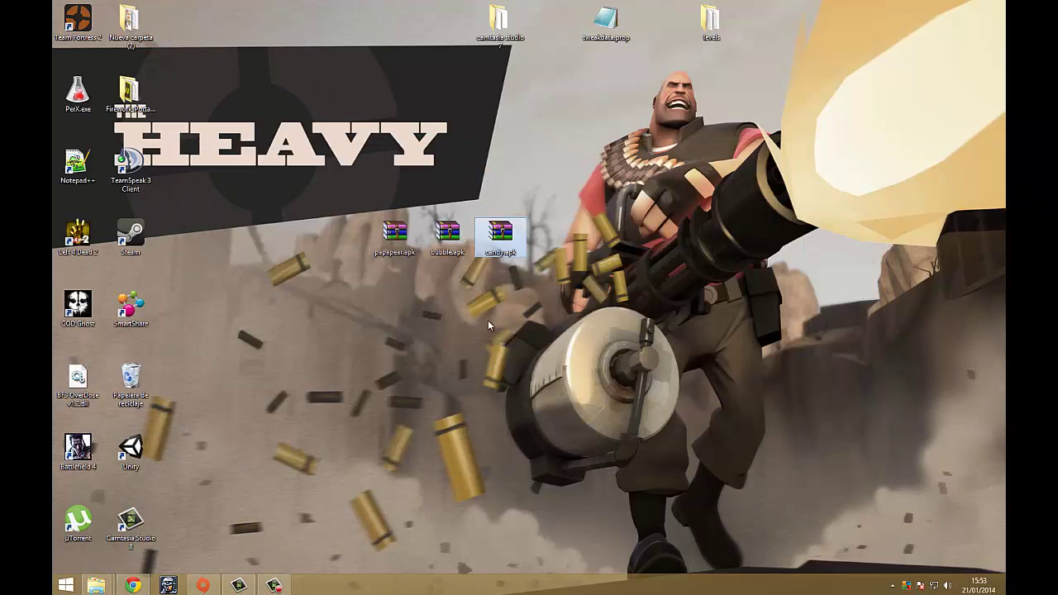
left_click_drag(449, 270, 578, 225)
Open bubble.apk in WinRAR, dismiss the licence reminder and browse its assets folder down to tweakdata.prop.
double_click(447, 236)
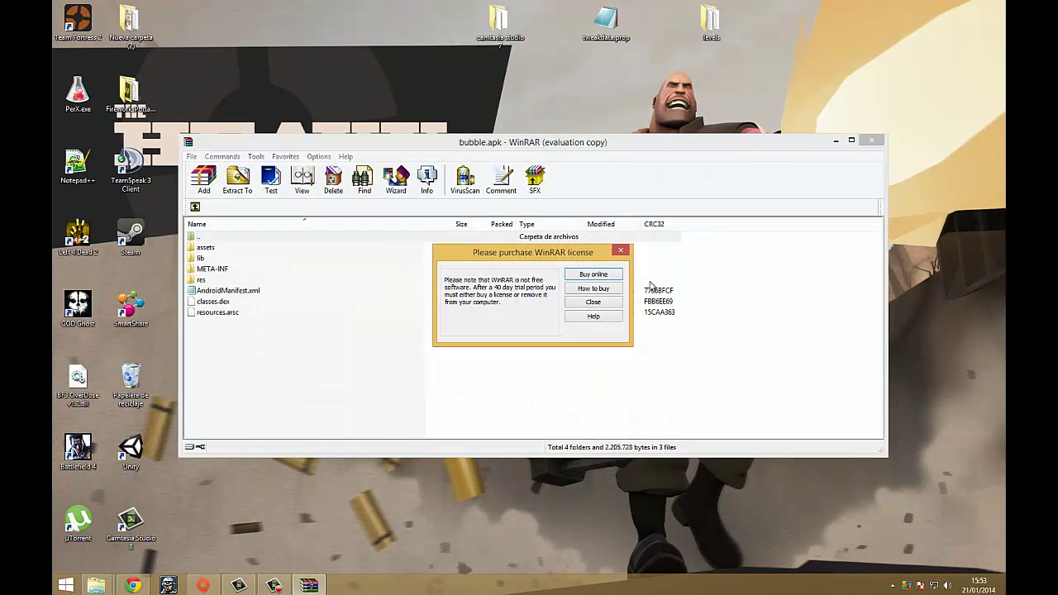
left_click(619, 252)
double_click(201, 248)
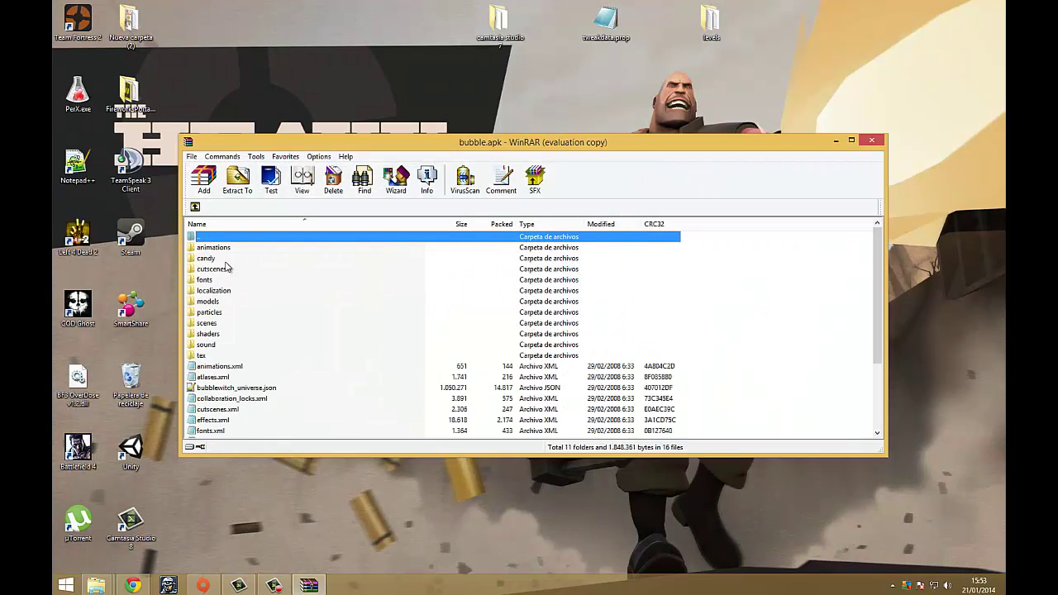
scroll(235, 347, "down", 3)
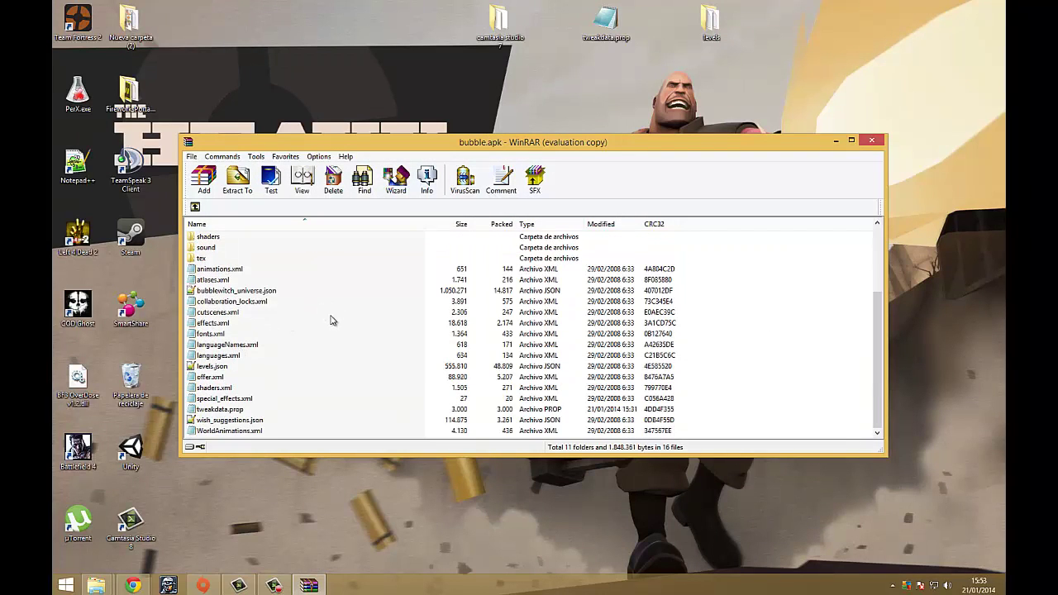
View tweakdata.prop from the bubble.apk archive in Bloc de notas and close it.
left_click(211, 410)
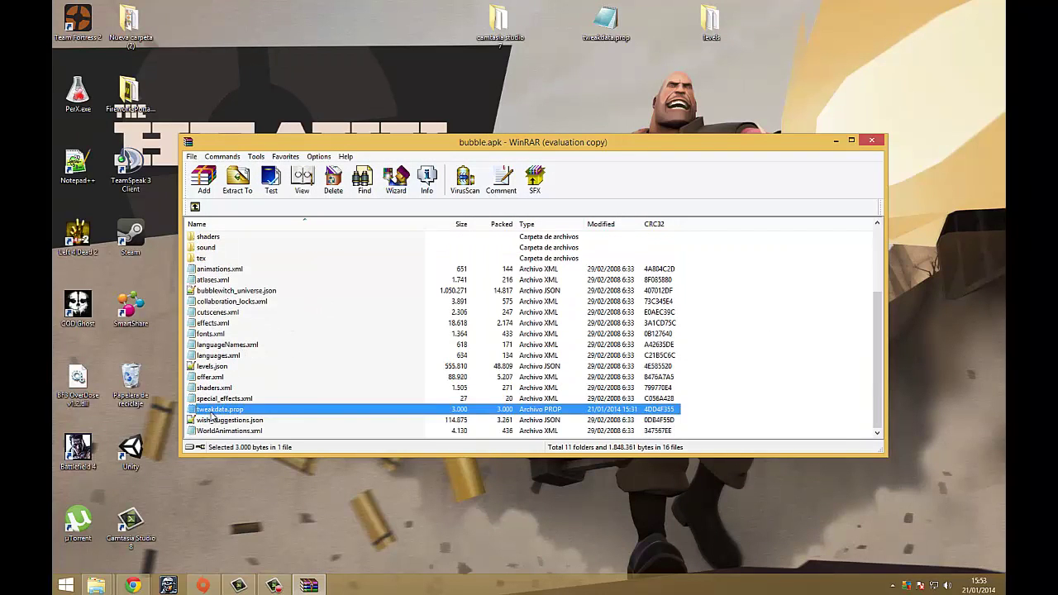
double_click(213, 411)
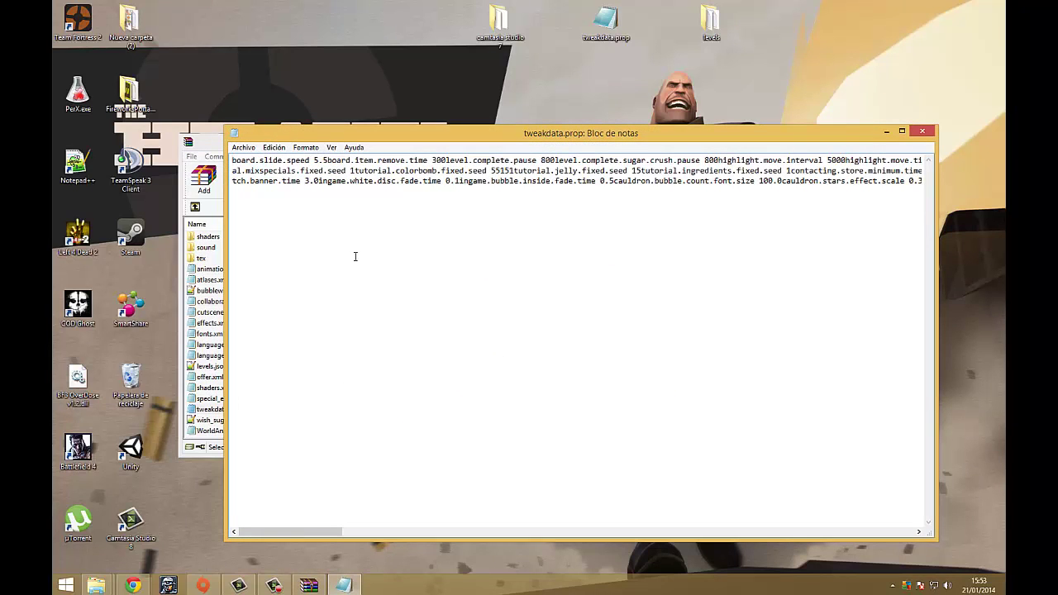
left_click_drag(526, 139, 476, 117)
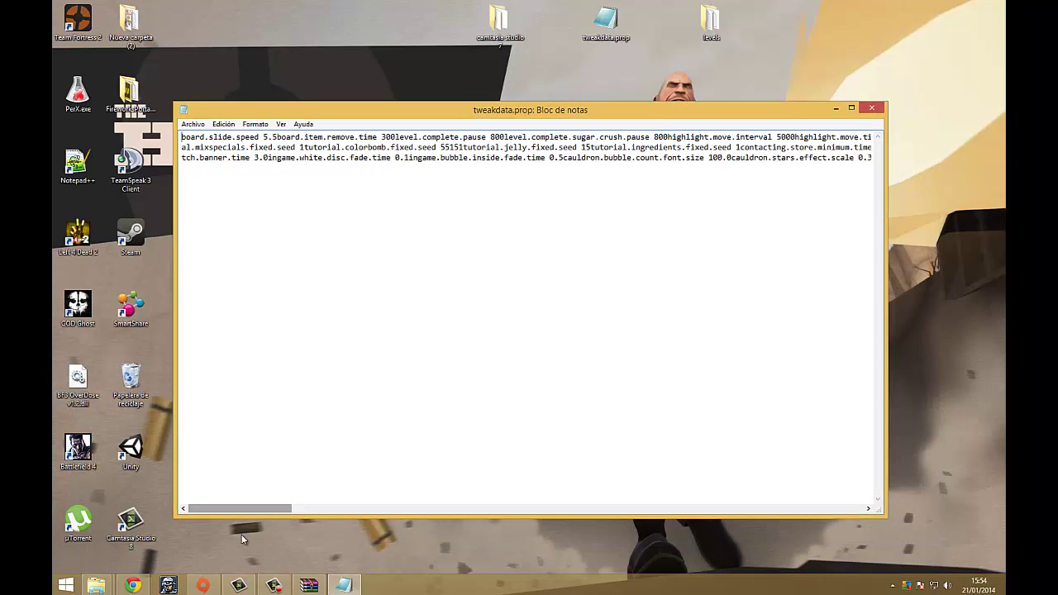
left_click(871, 108)
Extract tweakdata.prop from bubble.apk to the desktop over the existing copy and open it in Notepad++.
left_click_drag(289, 372, 541, 109)
left_click(512, 214)
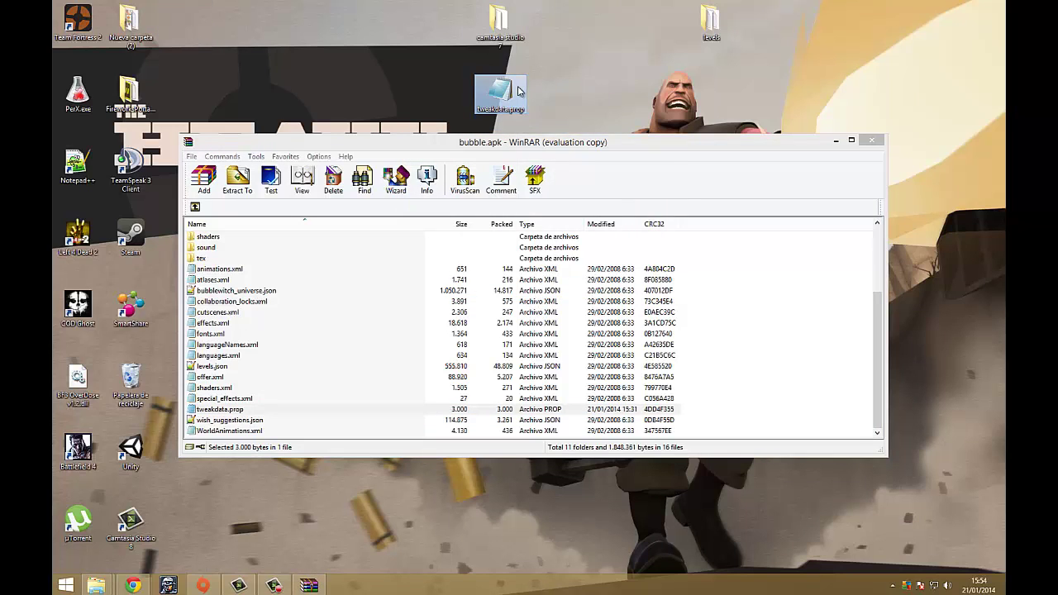
right_click(518, 87)
left_click(569, 119)
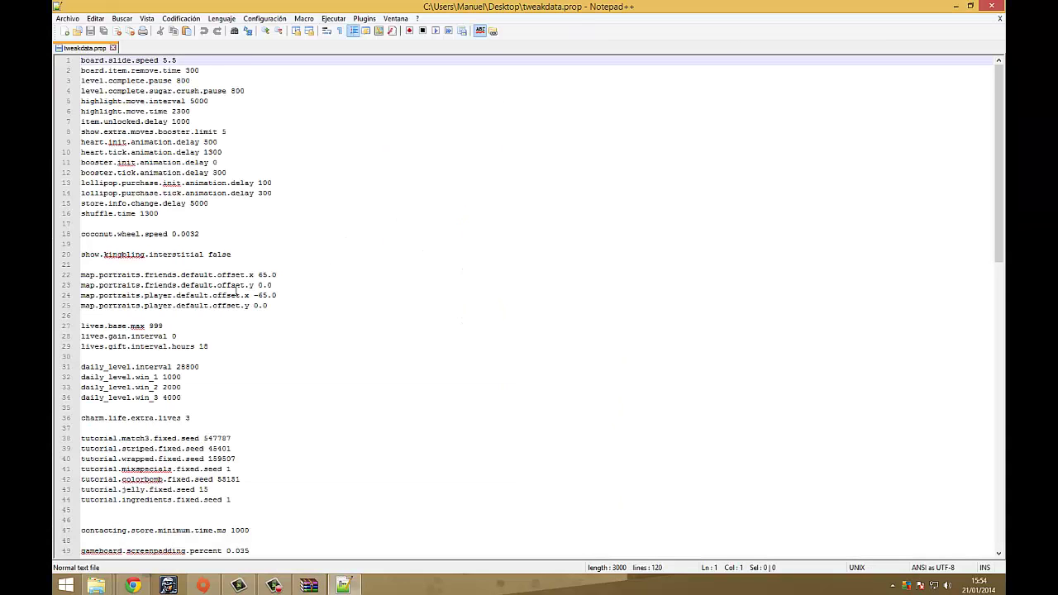
Highlight the lives.base.max and lives.gain.interval lines in tweakdata.prop to inspect their settings.
mouse_move(82, 325)
left_mouse_down()
mouse_move(170, 326)
mouse_move(76, 326)
left_mouse_up()
left_click_drag(163, 326, 71, 329)
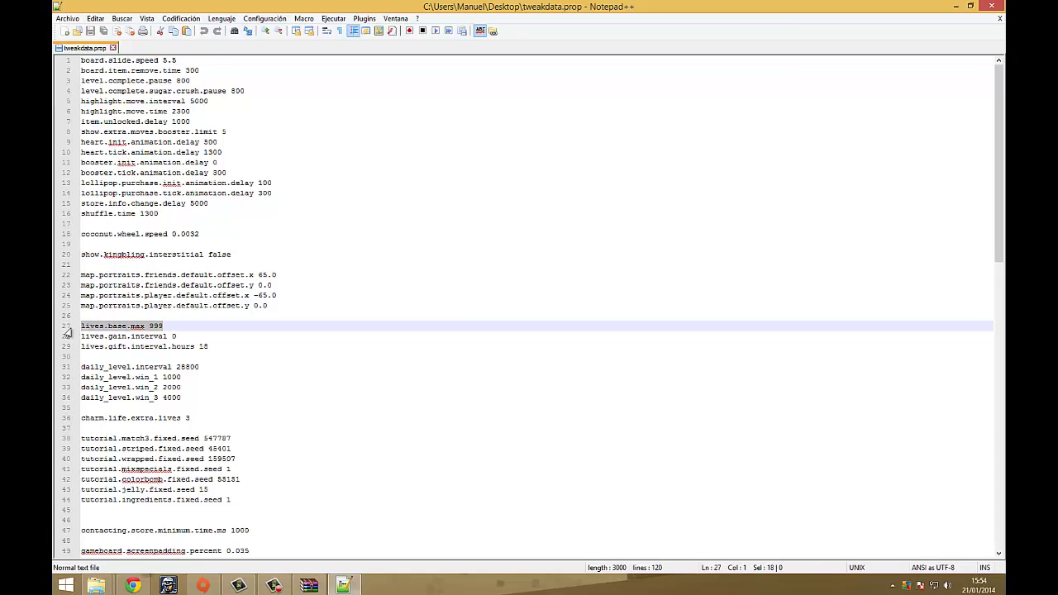
left_click(175, 328)
left_click_drag(185, 337, 81, 338)
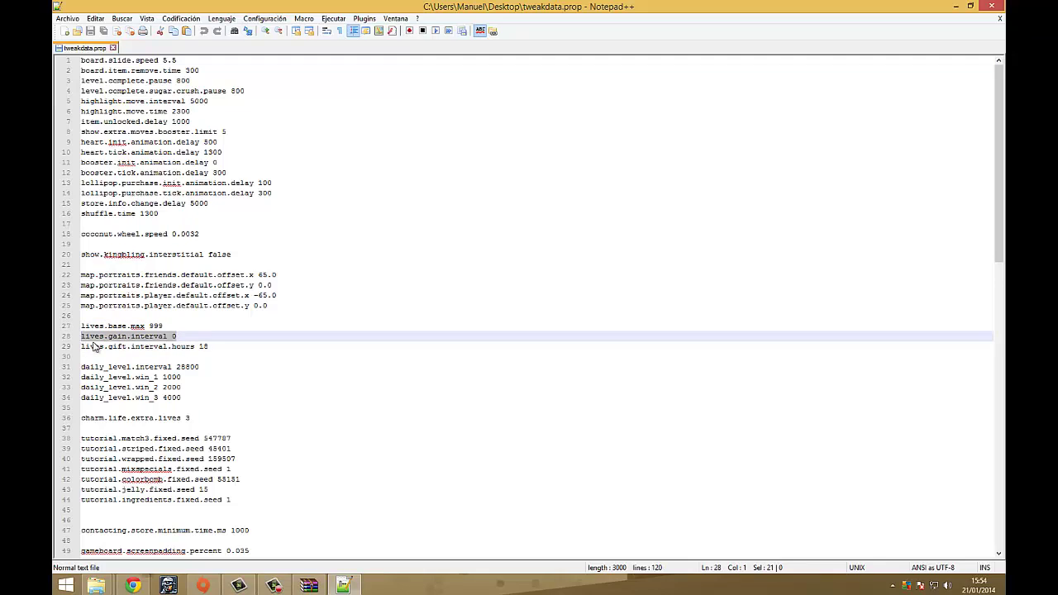
triple_click(169, 337)
left_click(174, 336)
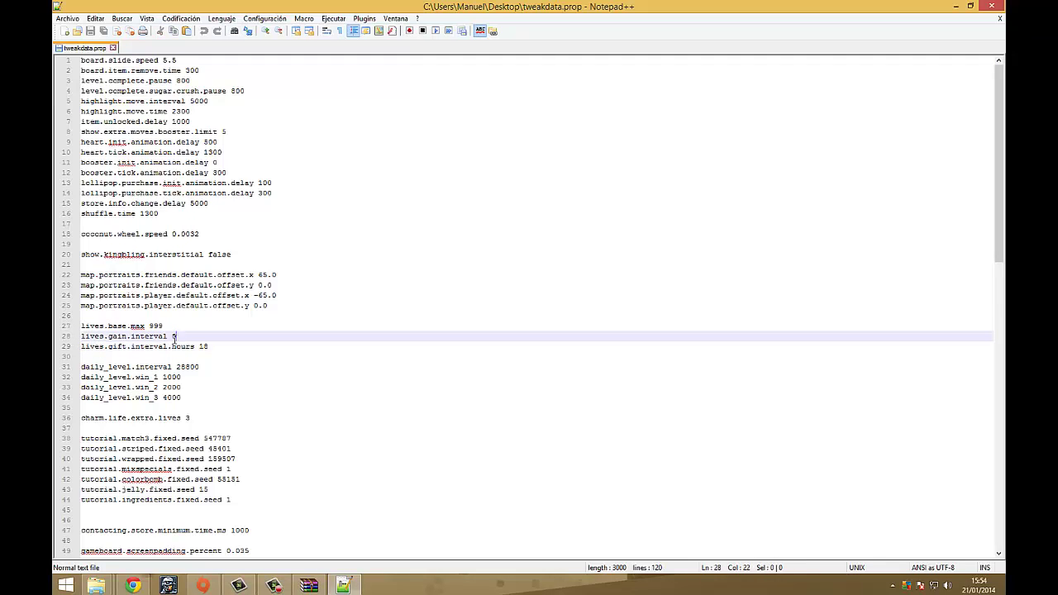
Inspect the lives.gain.interval and lives.gift.interval.hours lines in tweakdata.prop, then close Notepad++.
left_click_drag(174, 336, 85, 337)
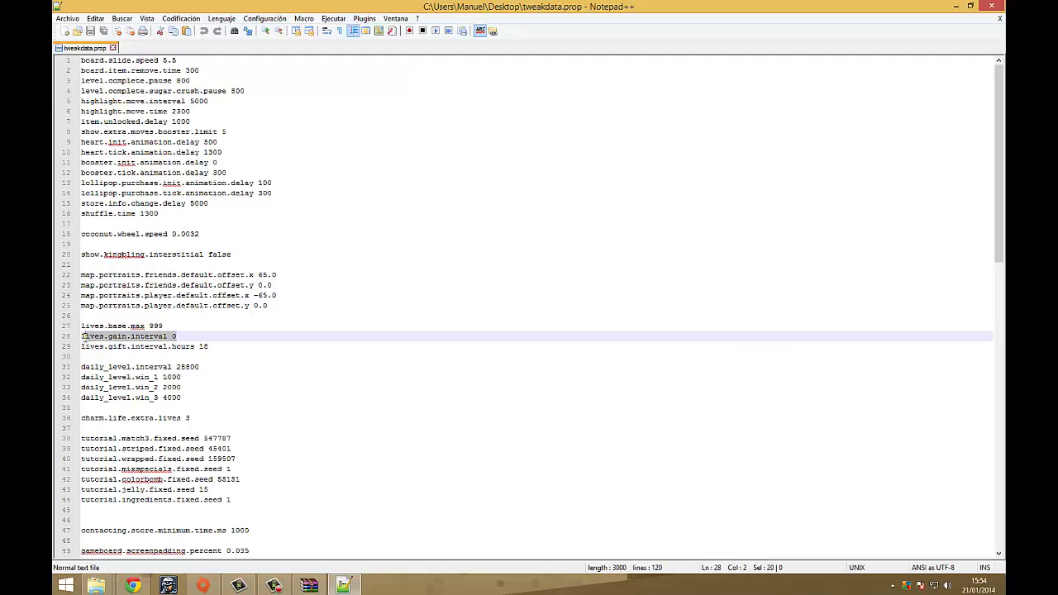
left_click_drag(165, 341, 88, 345)
left_click(180, 333)
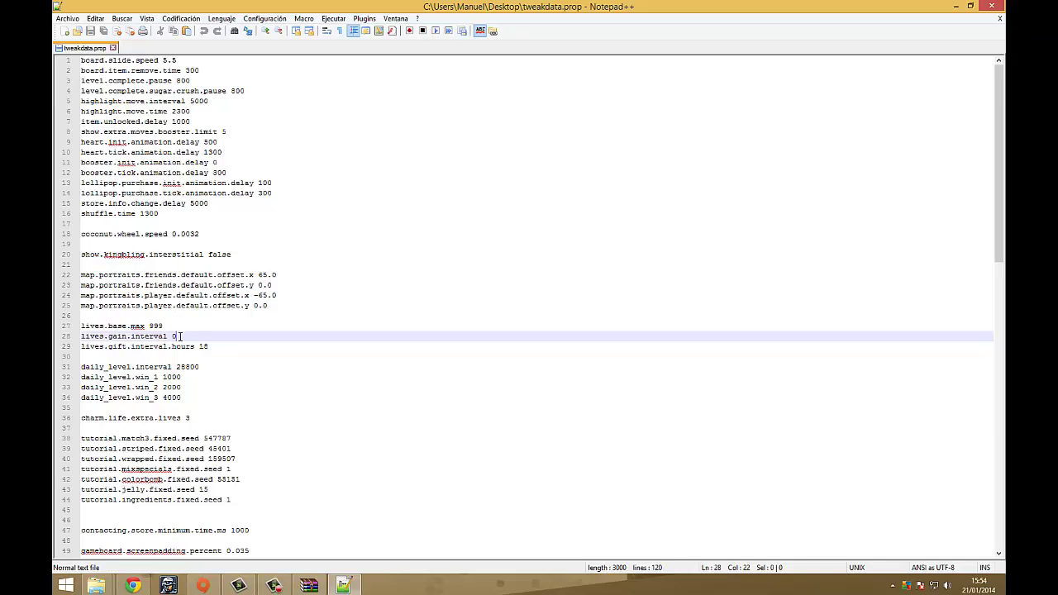
mouse_move(179, 336)
left_mouse_down()
mouse_move(89, 339)
mouse_move(186, 346)
mouse_move(180, 336)
left_mouse_up()
left_click(989, 8)
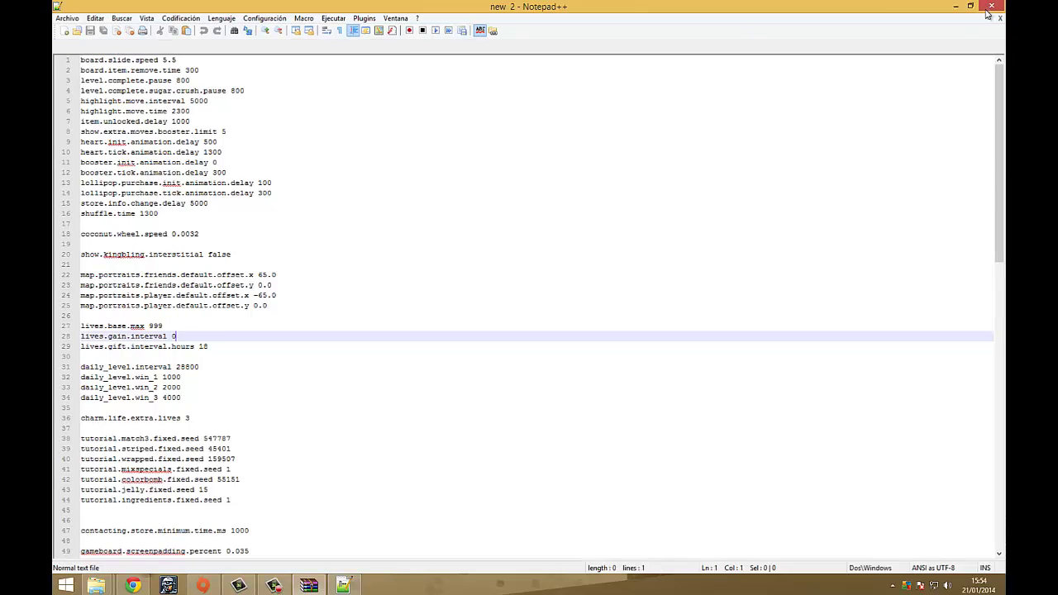
Add the desktop copy of tweakdata.prop to the open folder of bubble.apk in WinRAR, using the add and replace files mode.
left_click_drag(508, 86, 401, 380)
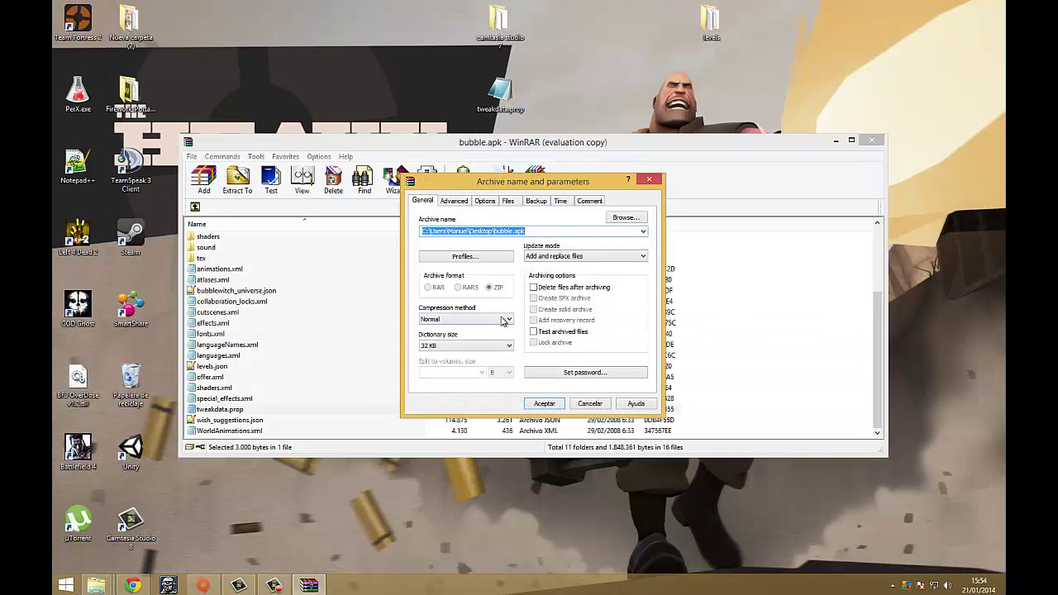
left_click(465, 319)
left_click(467, 349)
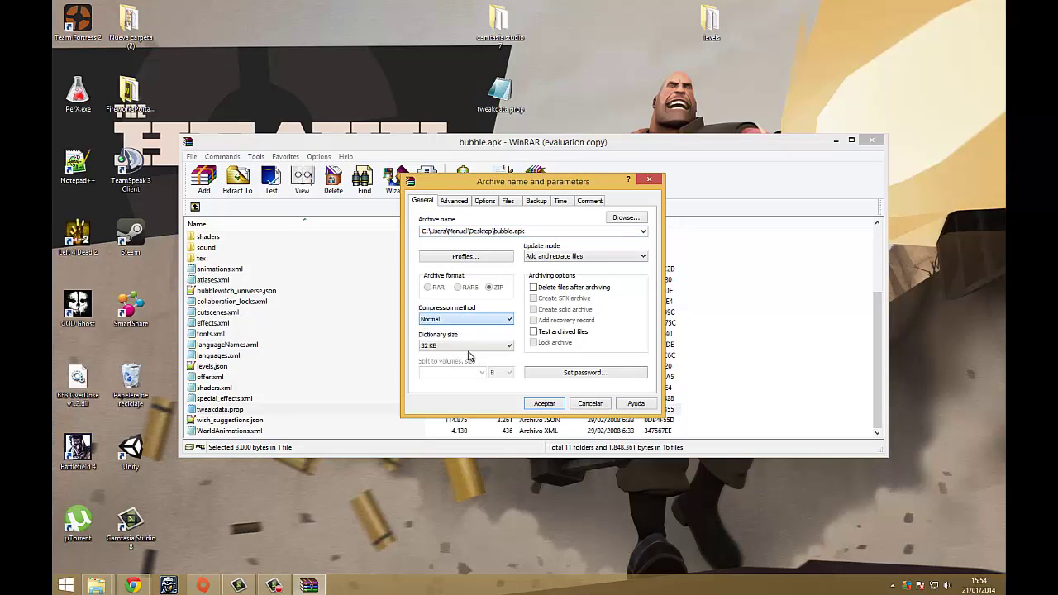
left_click(544, 402)
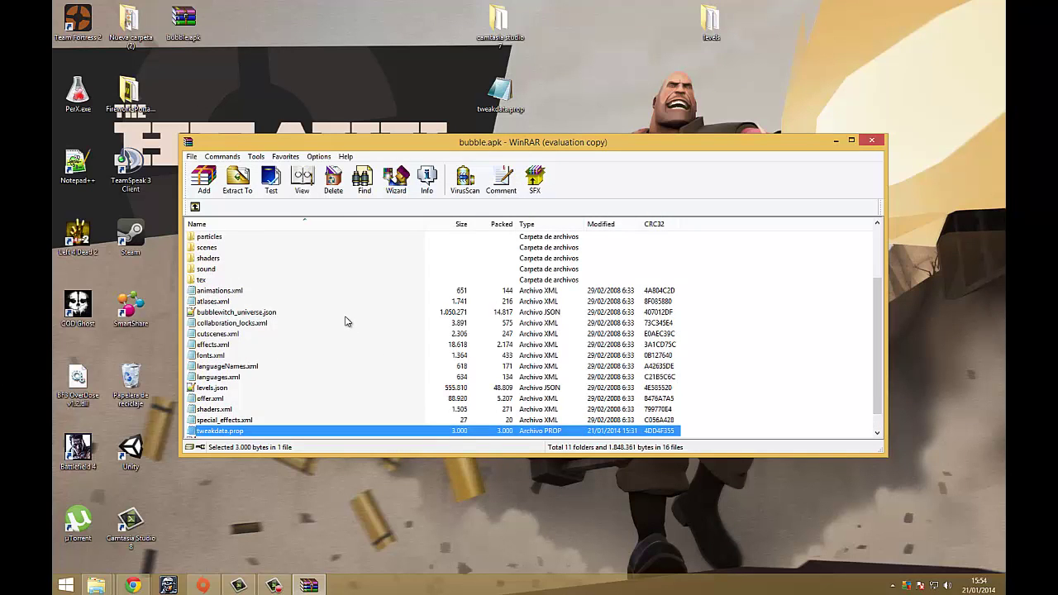
Open levels.json from the bubble.apk archive in Notepad++, examine its level parameters and close it.
scroll(347, 322, "up", 3)
scroll(349, 318, "down", 3)
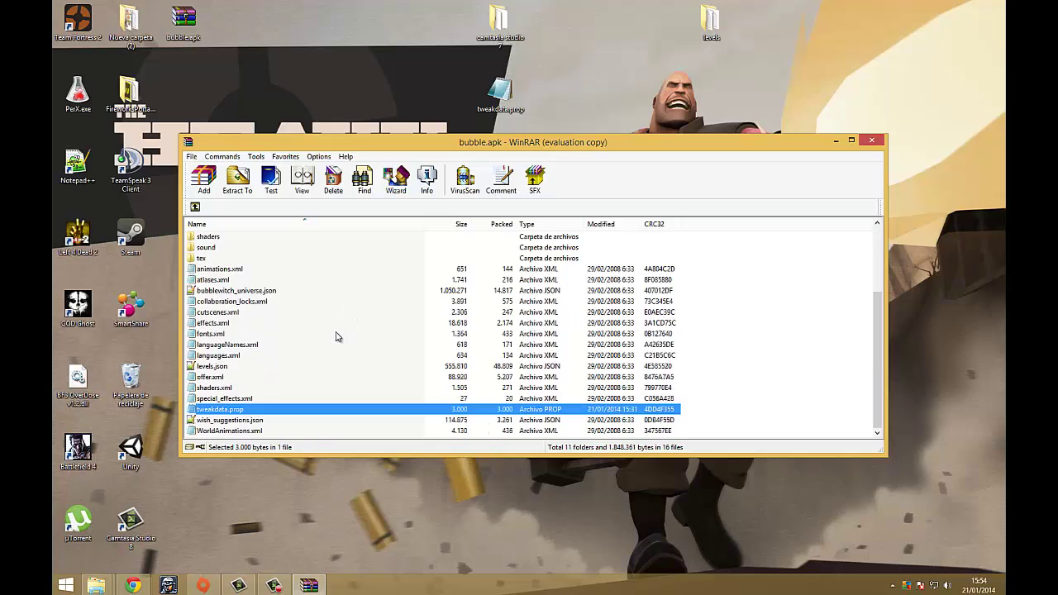
left_click(213, 368)
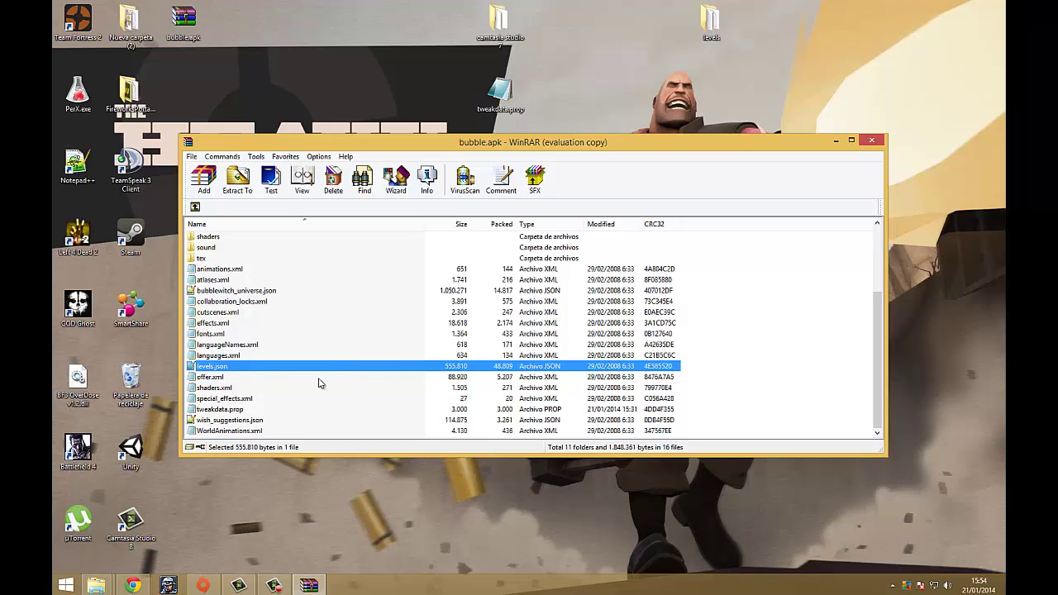
double_click(216, 366)
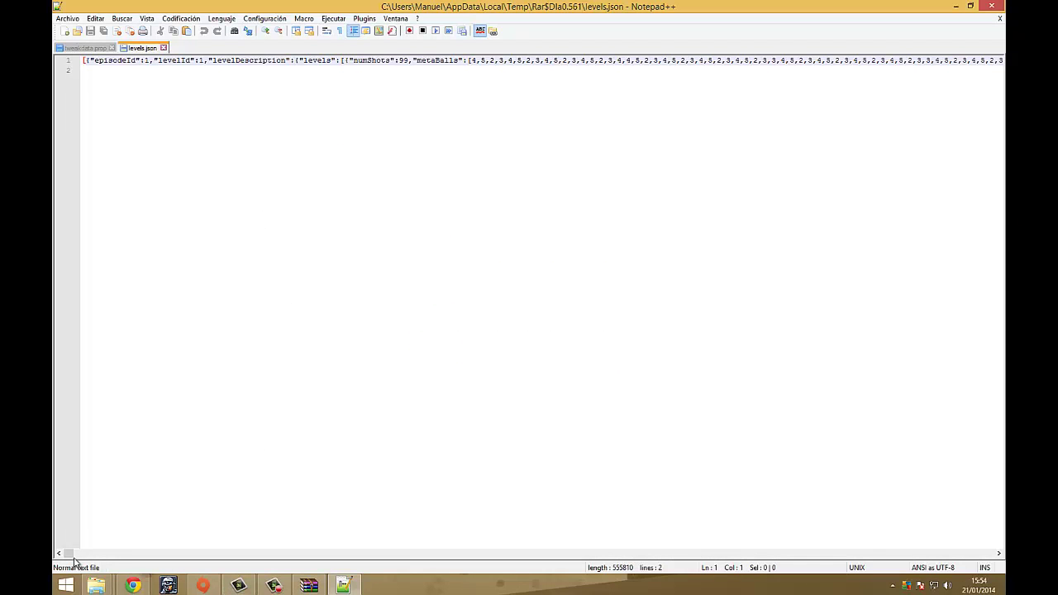
mouse_move(70, 553)
left_mouse_down()
mouse_move(144, 554)
mouse_move(66, 554)
left_mouse_up()
left_click(997, 6)
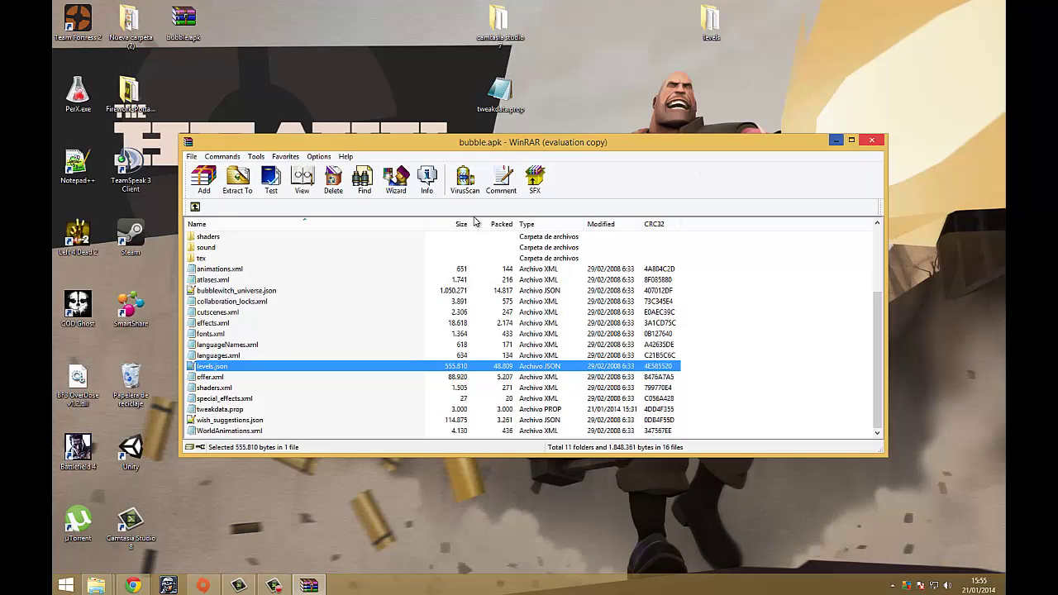
View collaboration_locks.xml from bubble.apk in Bloc de notas, then close it and the archive.
left_click(248, 302)
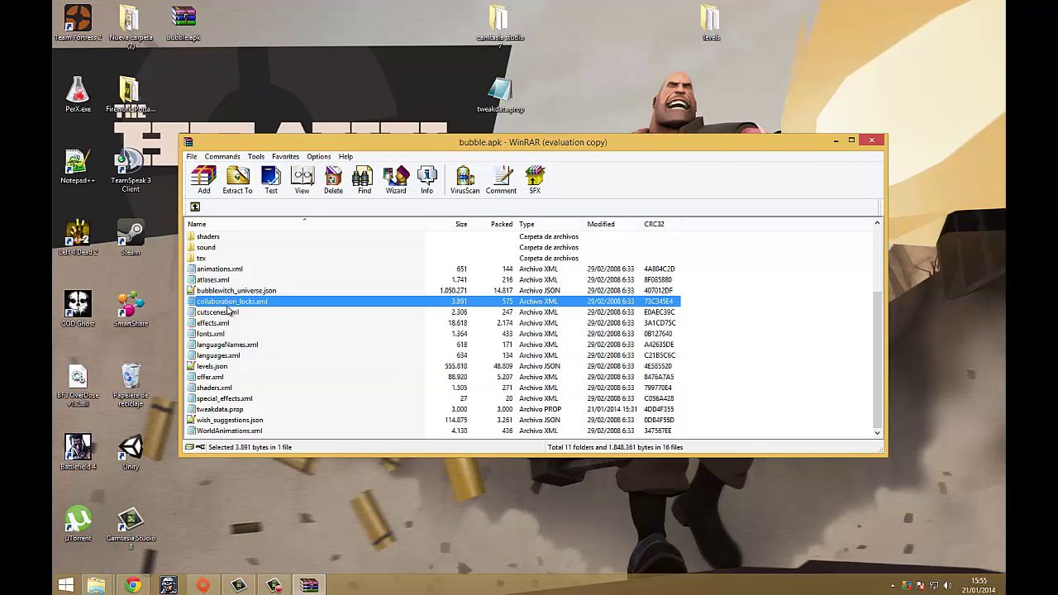
double_click(217, 302)
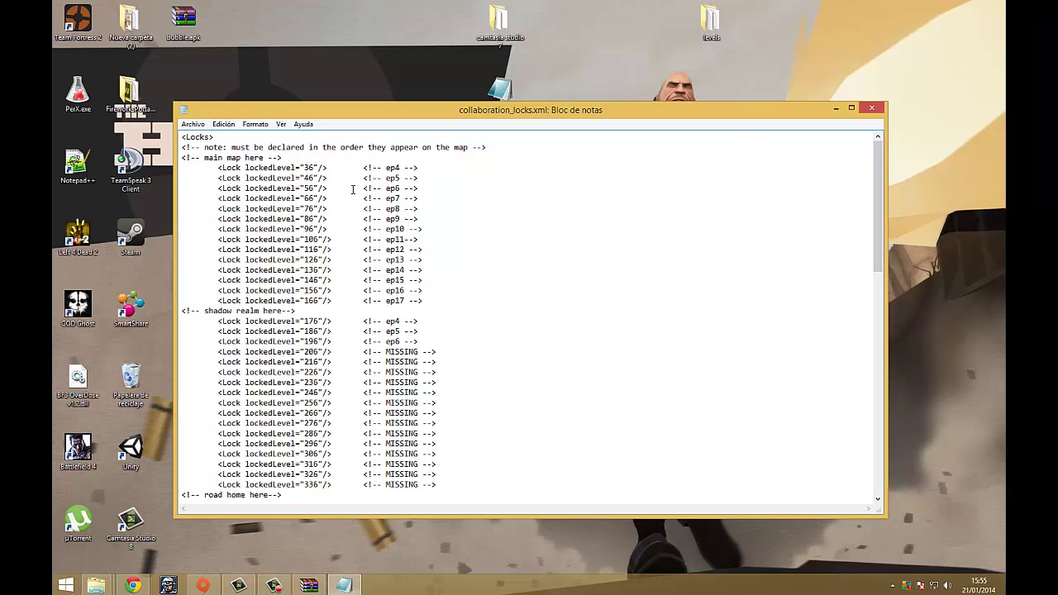
left_click(874, 116)
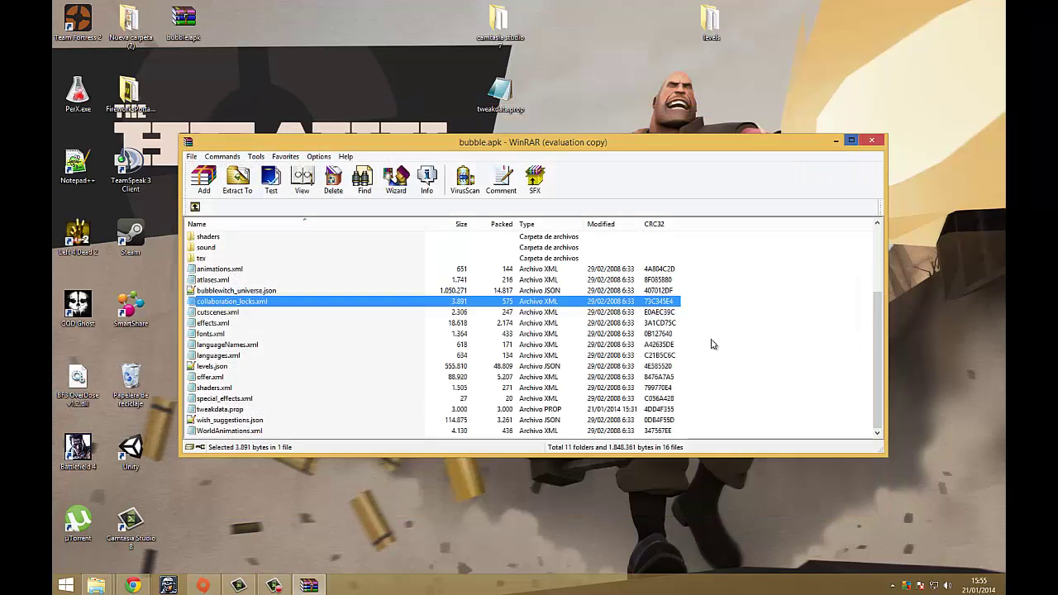
left_click(670, 406)
left_click(876, 139)
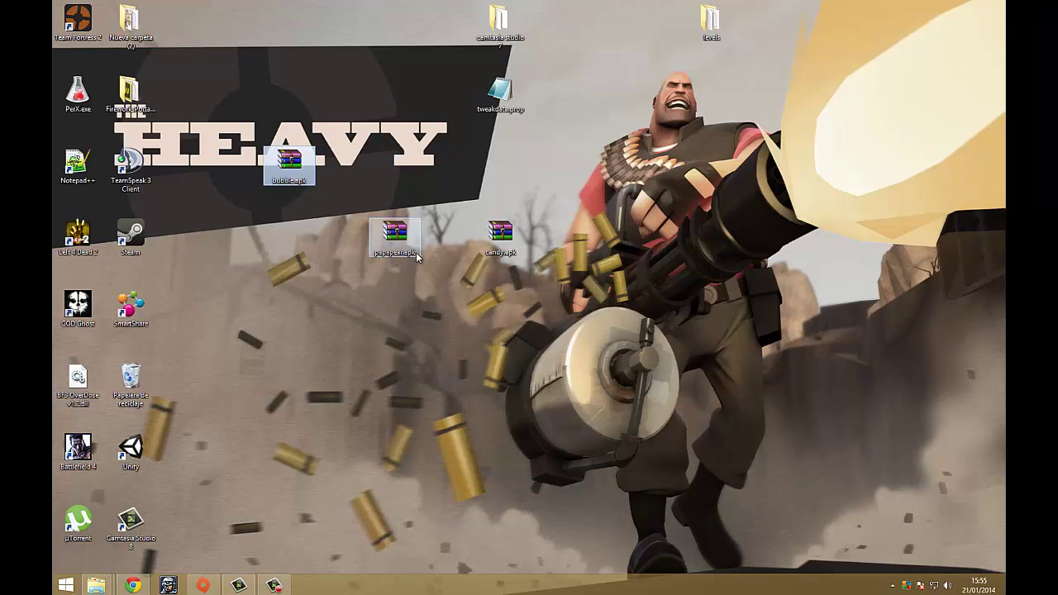
Open papapear.apk in WinRAR, browse into its assets folder and open motor-config.json in Notepad++.
double_click(395, 234)
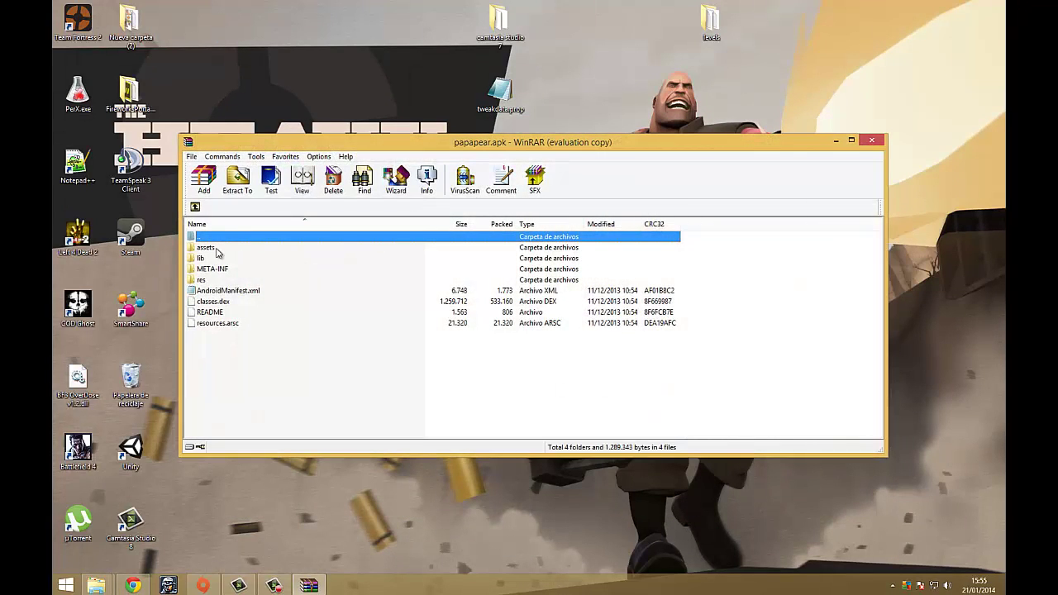
left_click(621, 251)
double_click(201, 258)
double_click(209, 271)
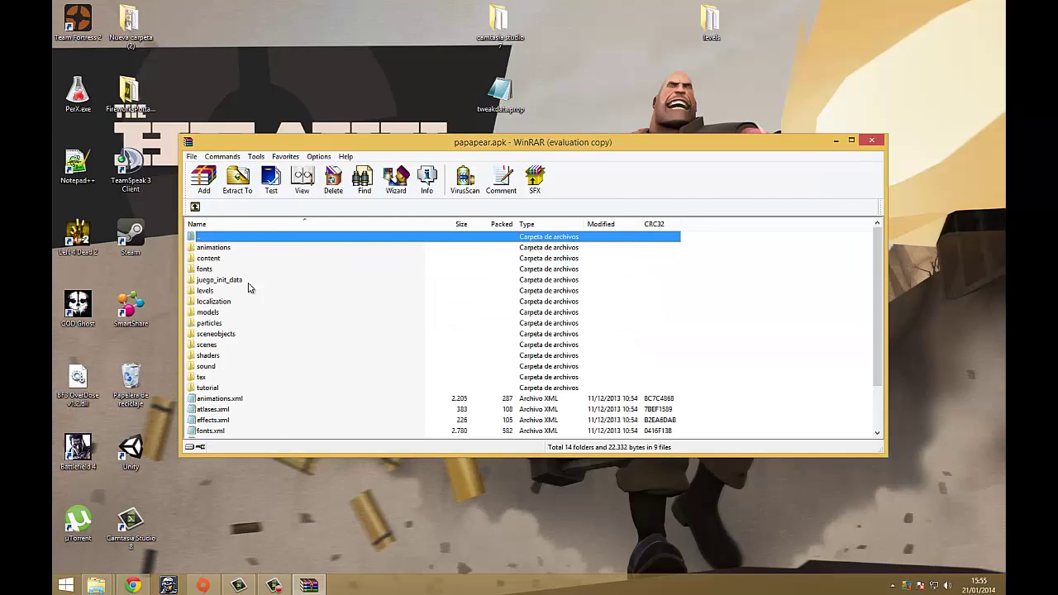
scroll(238, 347, "down", 2)
scroll(403, 325, "up", 1)
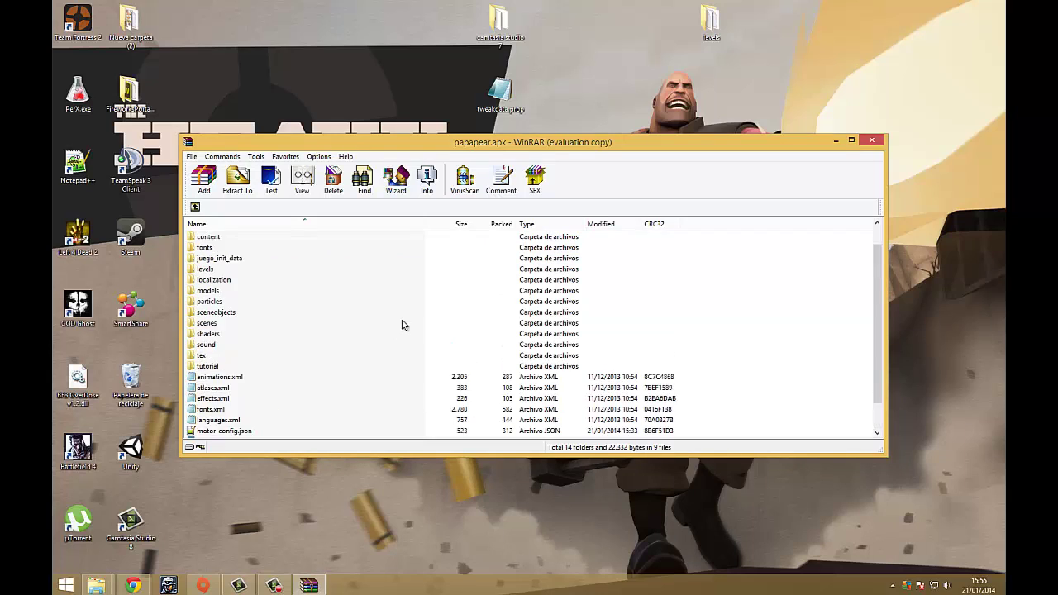
scroll(383, 350, "down", 1)
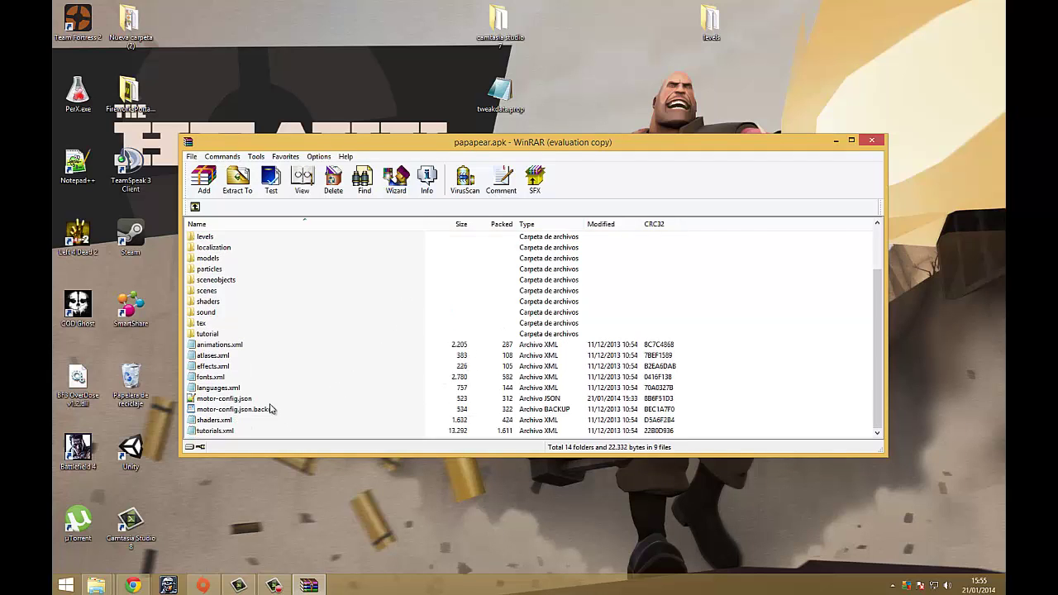
left_click(223, 399)
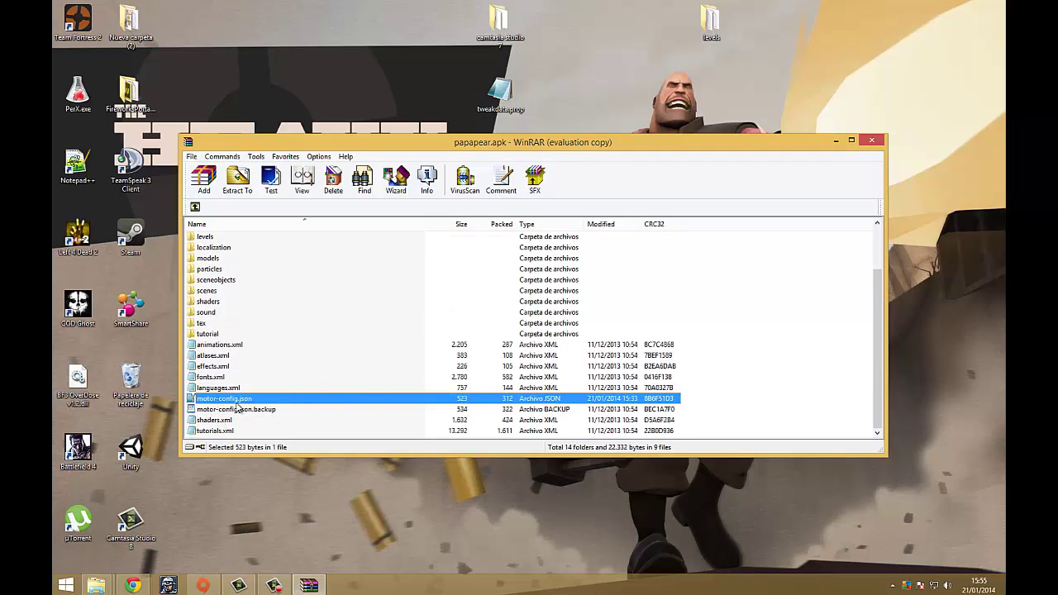
double_click(230, 399)
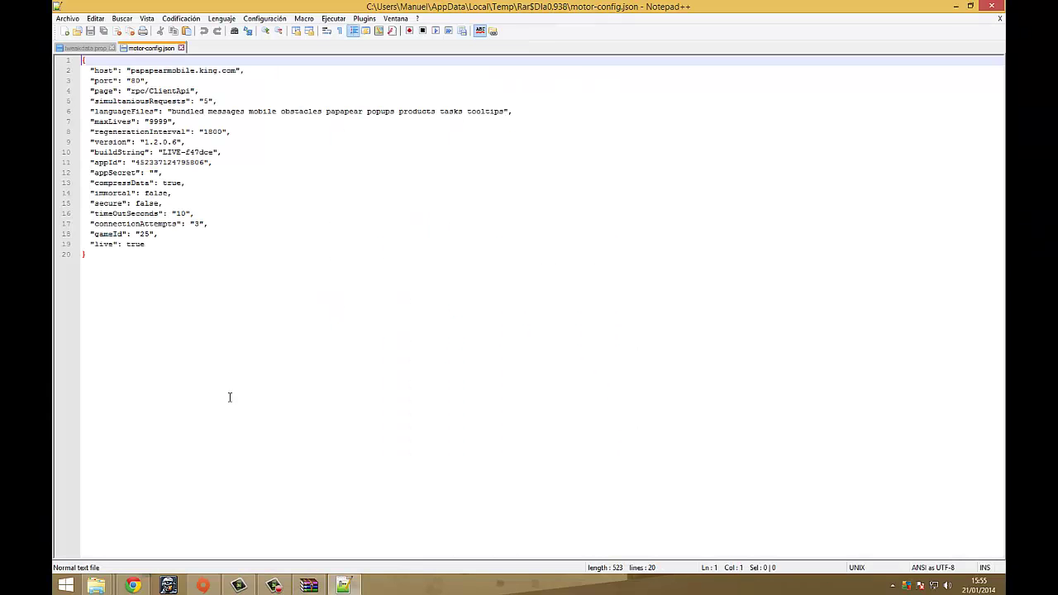
Highlight the maxLives line in motor-config.json to inspect its setting, then close Notepad++.
double_click(150, 122)
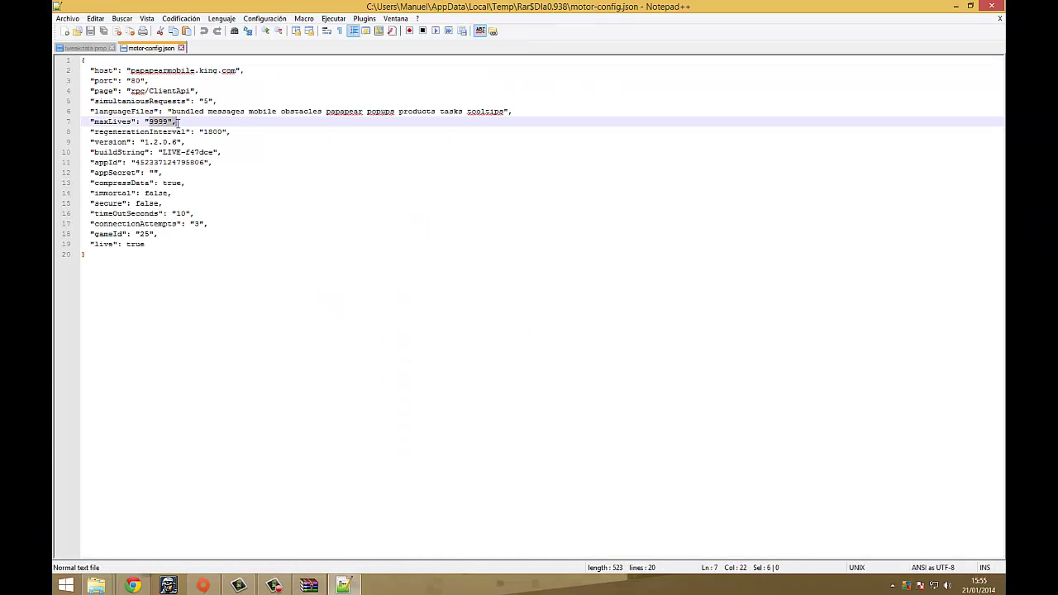
left_click_drag(176, 122, 85, 121)
left_click(196, 121)
left_click_drag(196, 122, 95, 124)
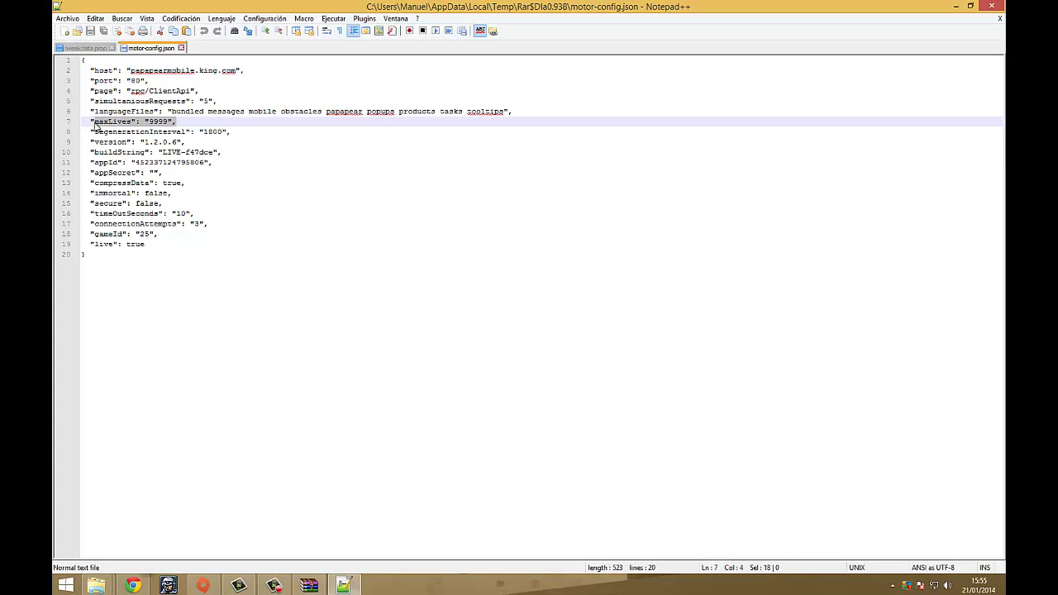
left_click(991, 5)
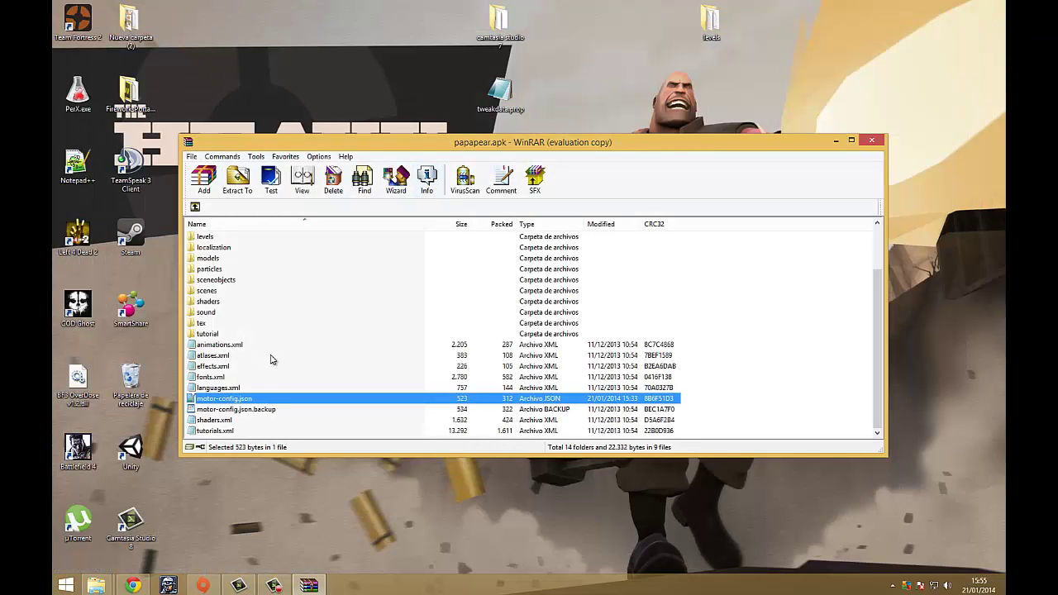
View 002.json from the levels folder of papapear.apk in Notepad++, then close it and the archive.
double_click(213, 246)
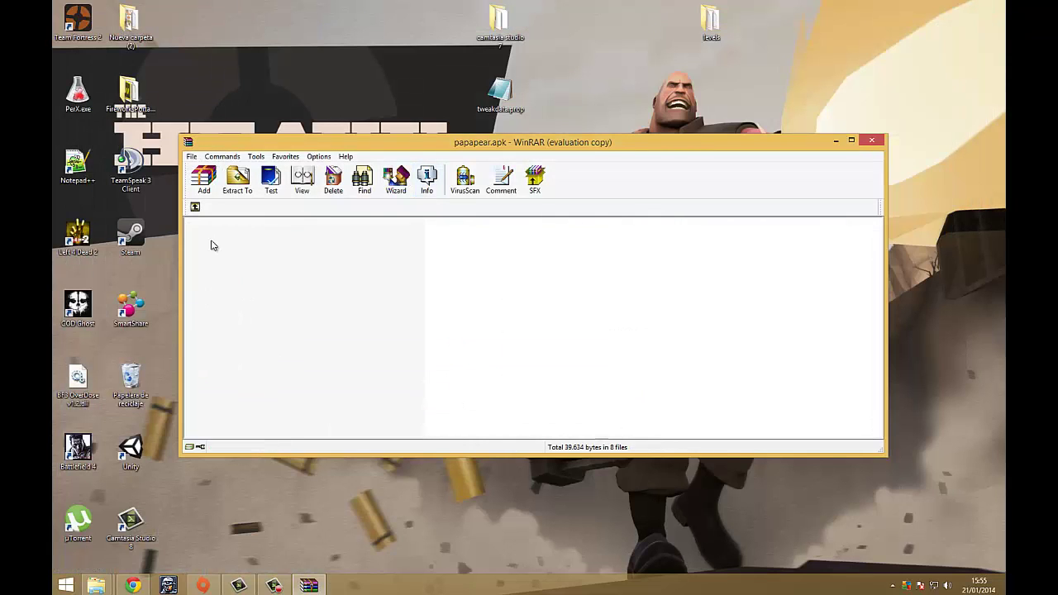
left_click(211, 281)
double_click(206, 258)
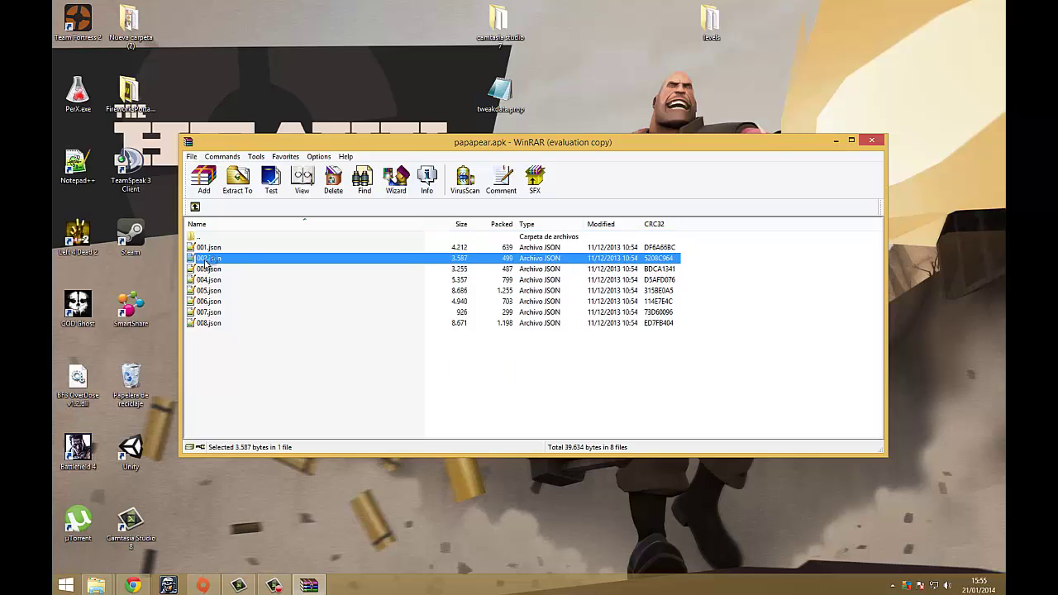
left_click_drag(91, 553, 102, 526)
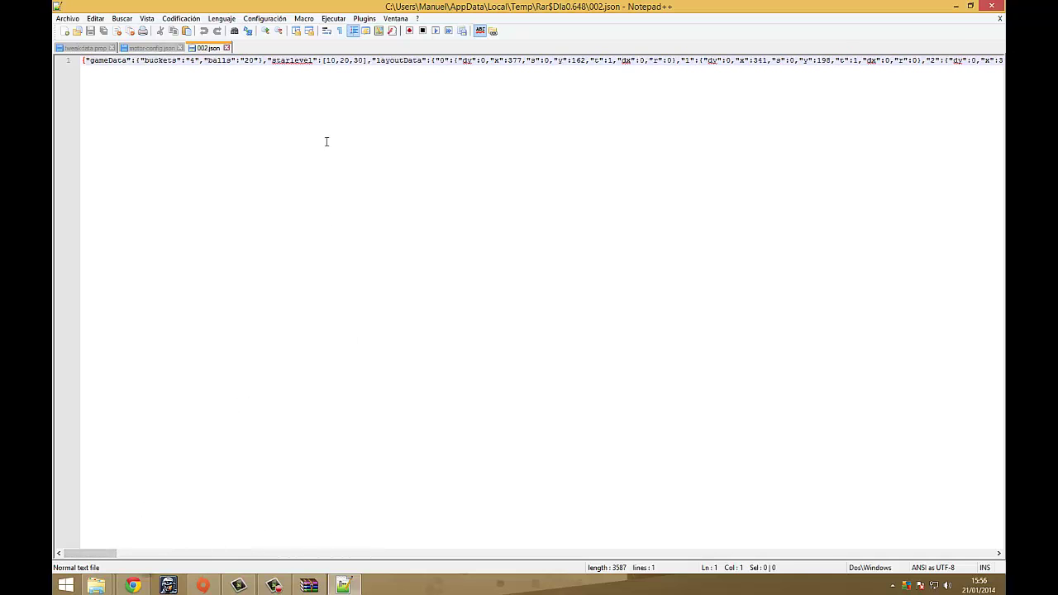
left_click(991, 6)
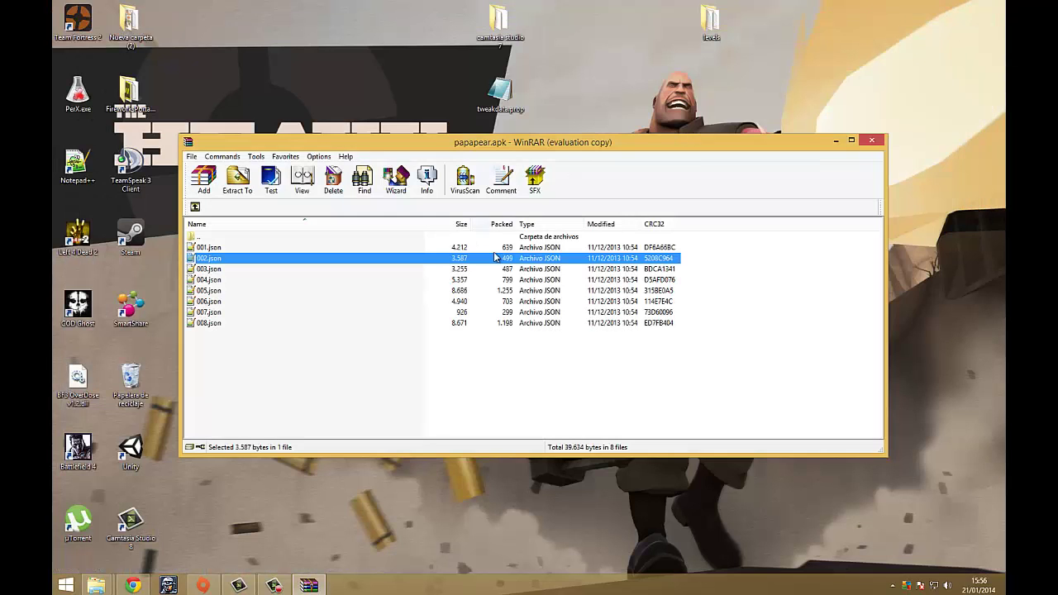
left_click_drag(595, 154, 573, 164)
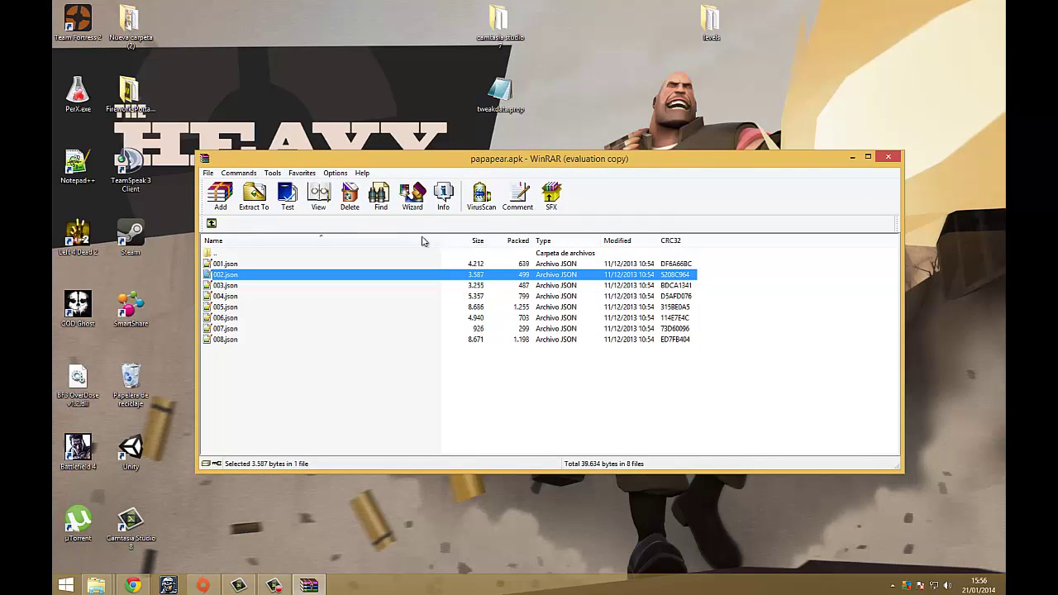
left_click(887, 157)
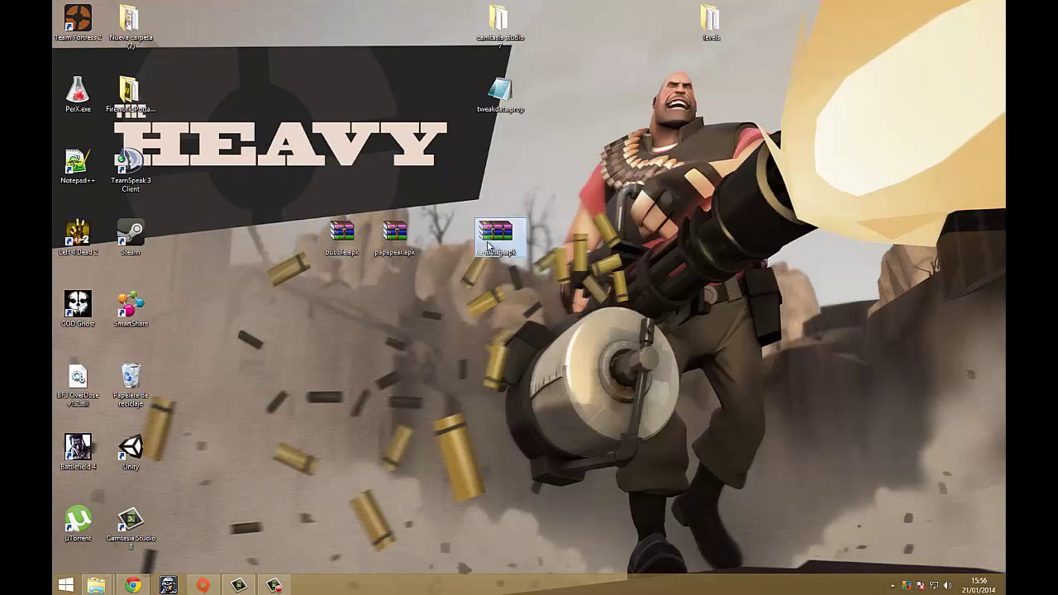
left_click_drag(247, 177, 586, 301)
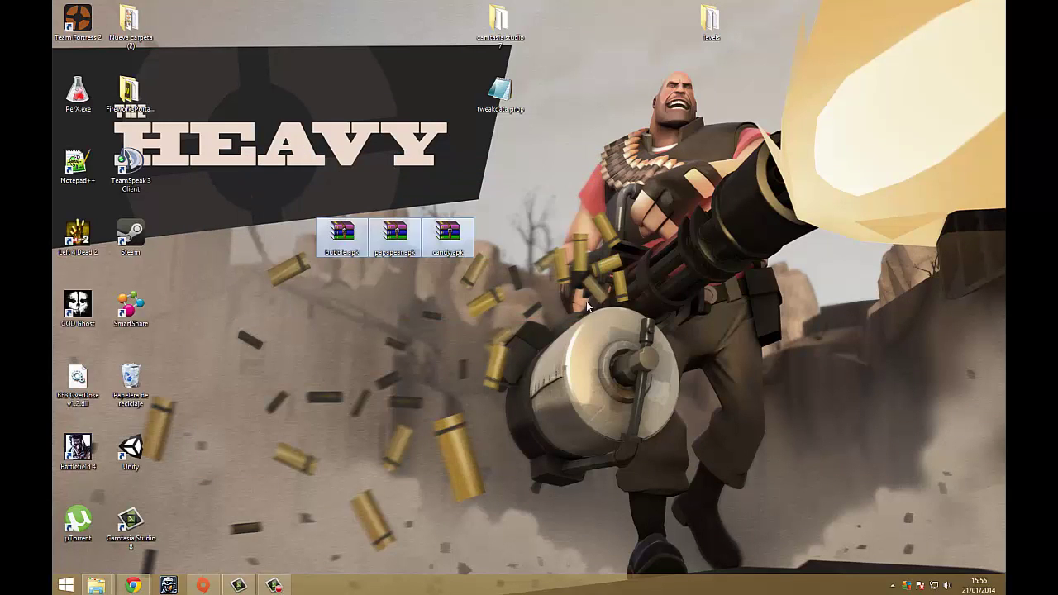
left_click(378, 271)
left_click_drag(256, 199, 549, 312)
left_click(488, 288)
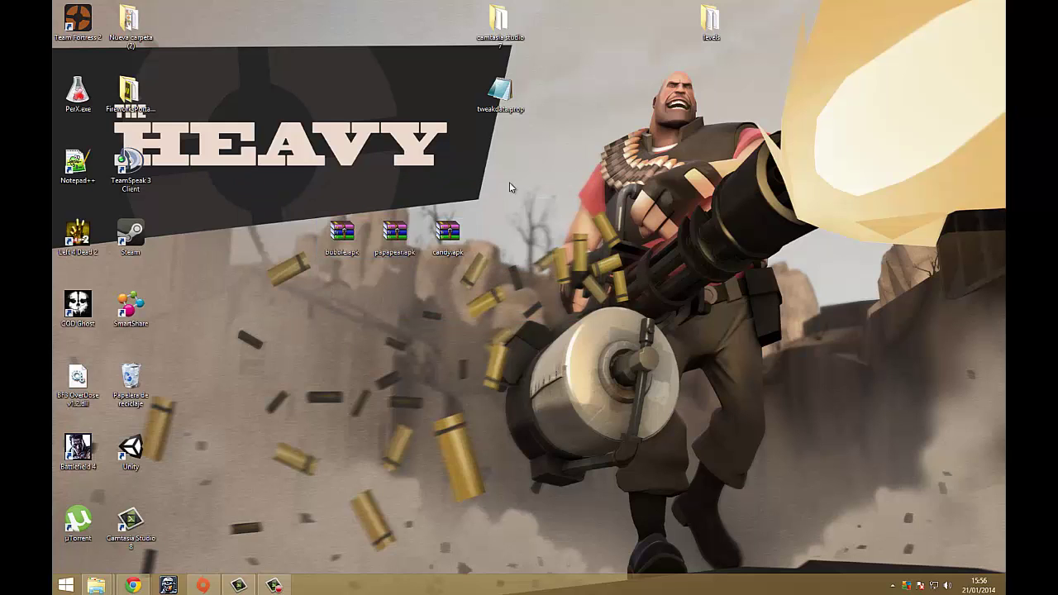
left_click_drag(509, 182, 320, 256)
left_click(346, 274)
left_click_drag(283, 174, 483, 296)
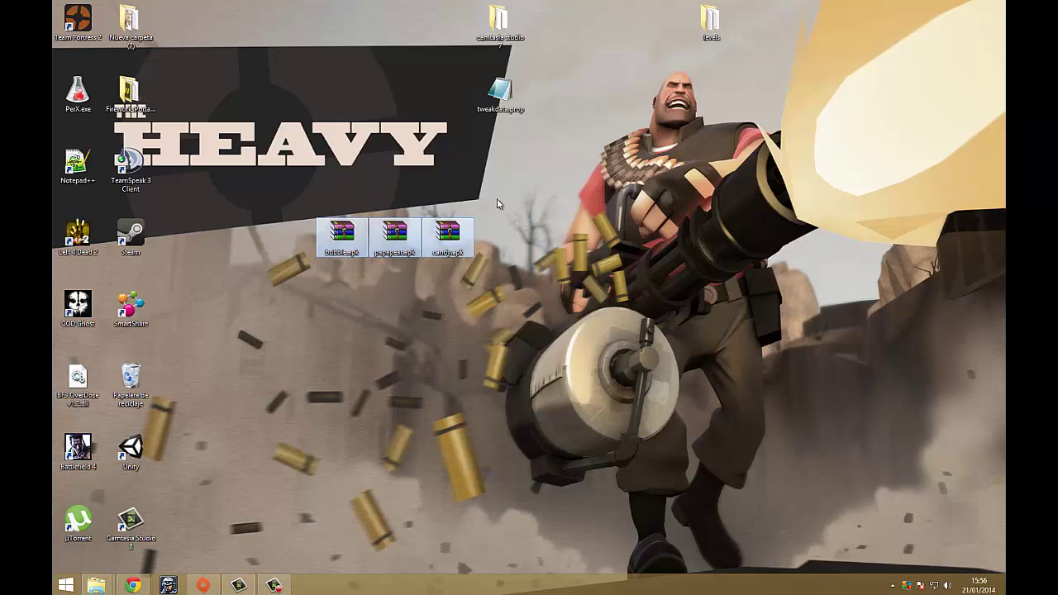
left_click_drag(534, 164, 384, 210)
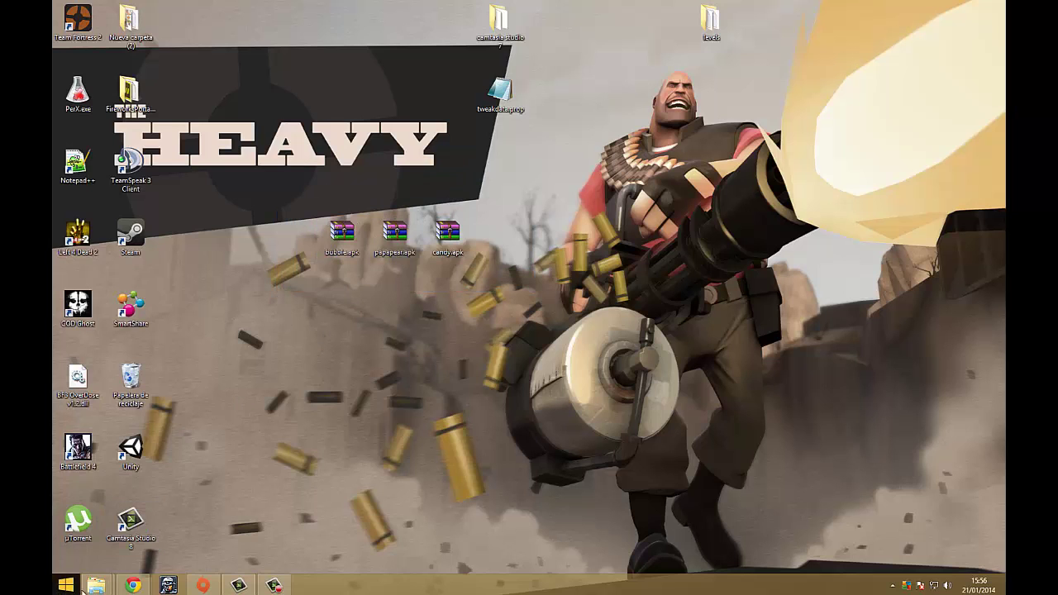
Bring the AndroidMultitool folder forward and place its window beside the three APK files on the desktop.
mouse_move(96, 585)
left_click(245, 525)
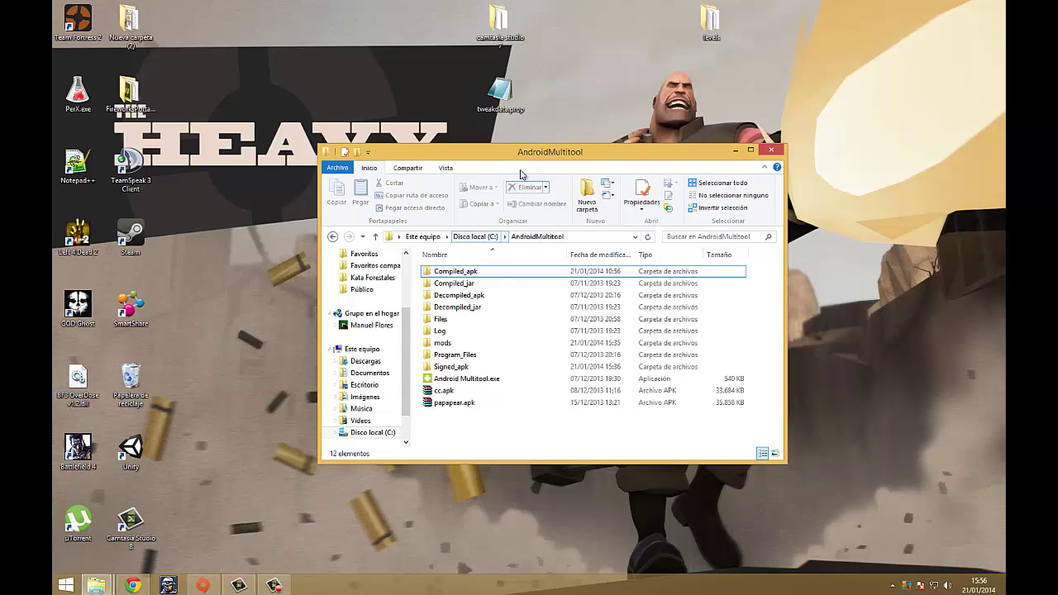
left_click_drag(530, 152, 749, 220)
Copy bubble.apk, papapear.apk and candy.apk from the desktop.
left_click_drag(498, 168, 325, 275)
right_click(443, 230)
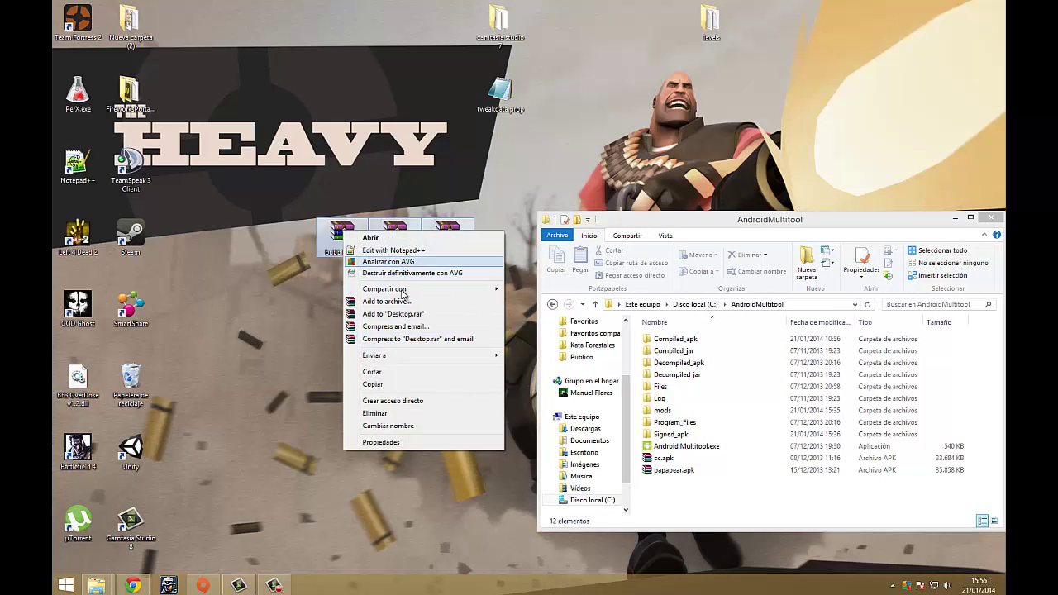
left_click(374, 384)
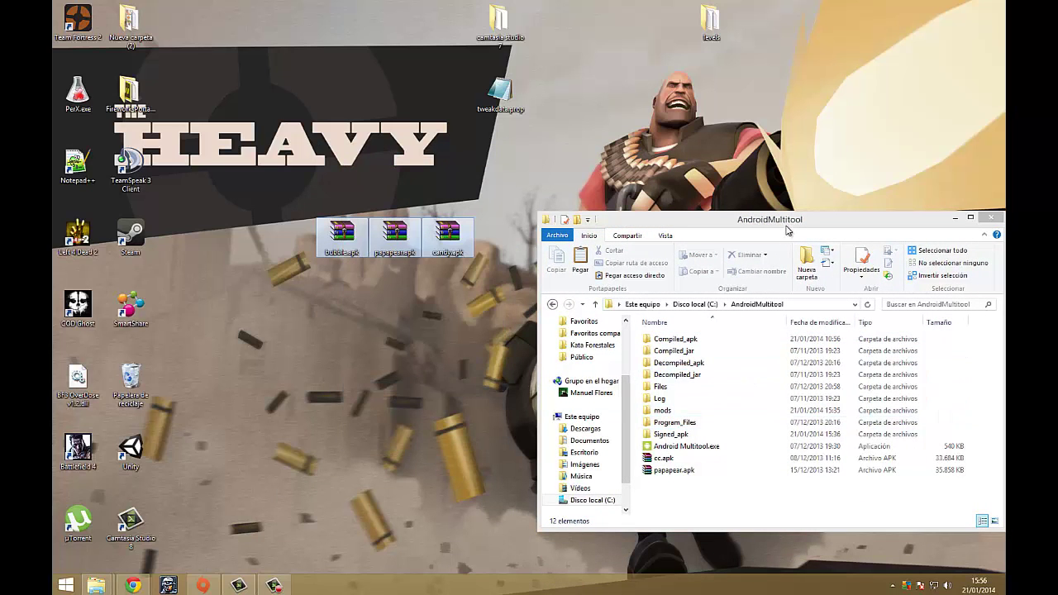
Create a folder named "mods de king" inside the AndroidMultitool folder.
left_click_drag(786, 222, 739, 168)
right_click(649, 439)
mouse_move(686, 422)
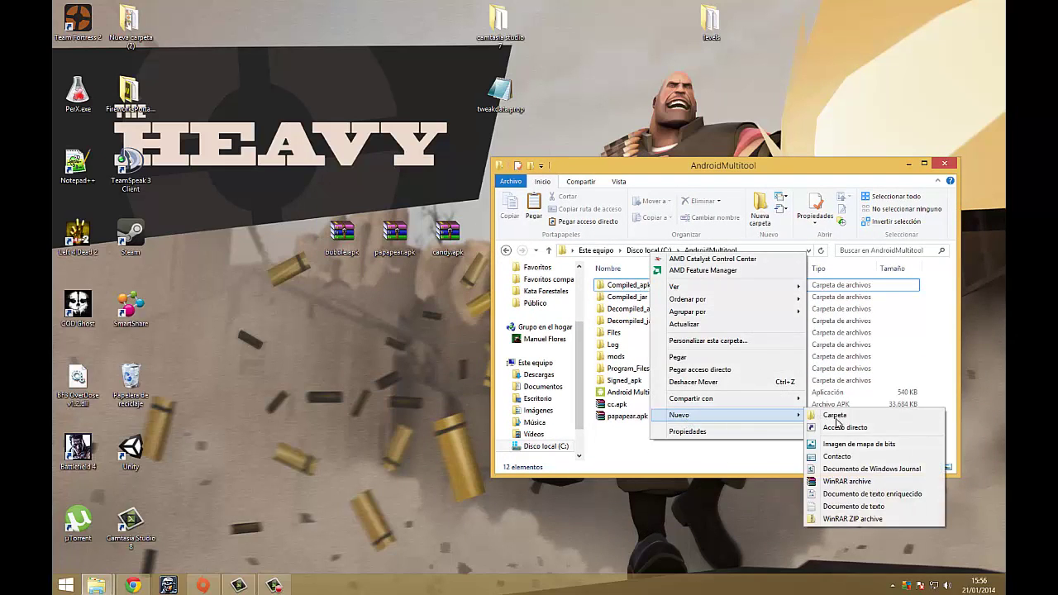
left_click(831, 418)
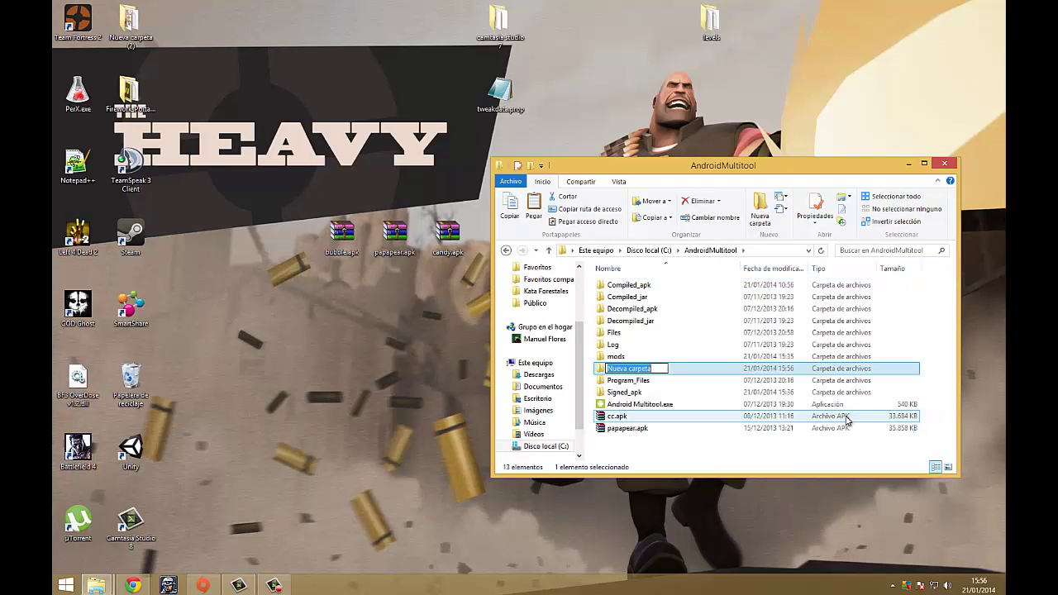
type("mods de king")
key("Return")
Paste the three copied APK files into the "mods de king" folder, then return to the AndroidMultitool folder.
double_click(659, 371)
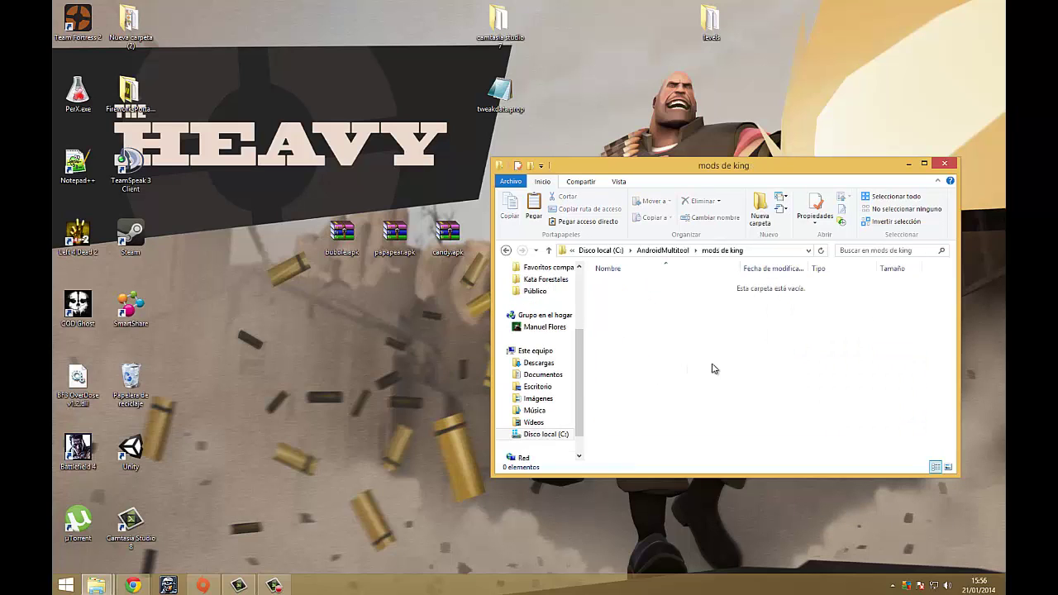
right_click(658, 353)
left_click(693, 456)
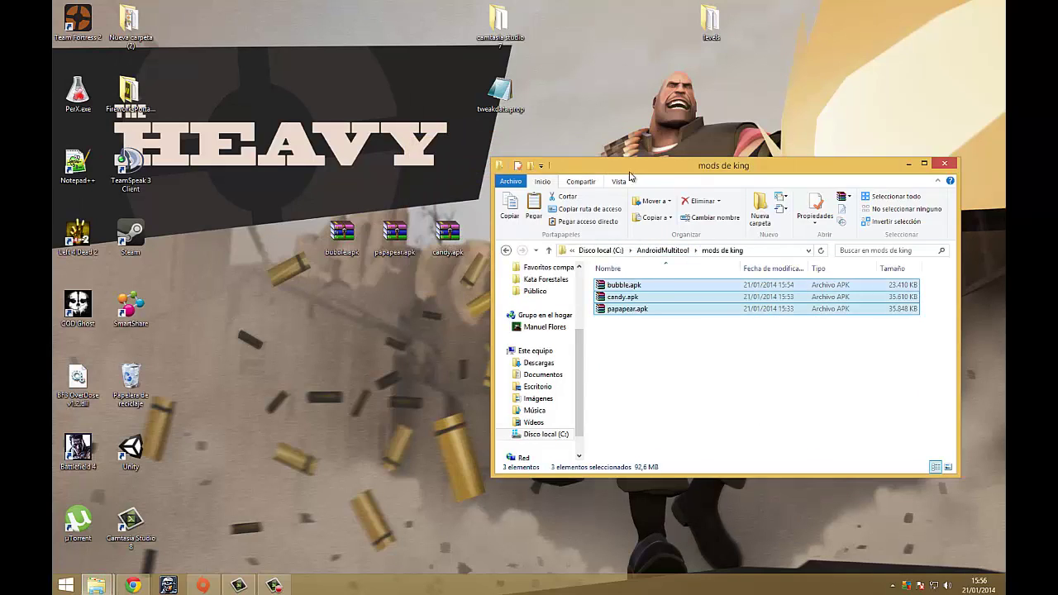
left_click_drag(629, 172, 661, 181)
left_click(670, 343)
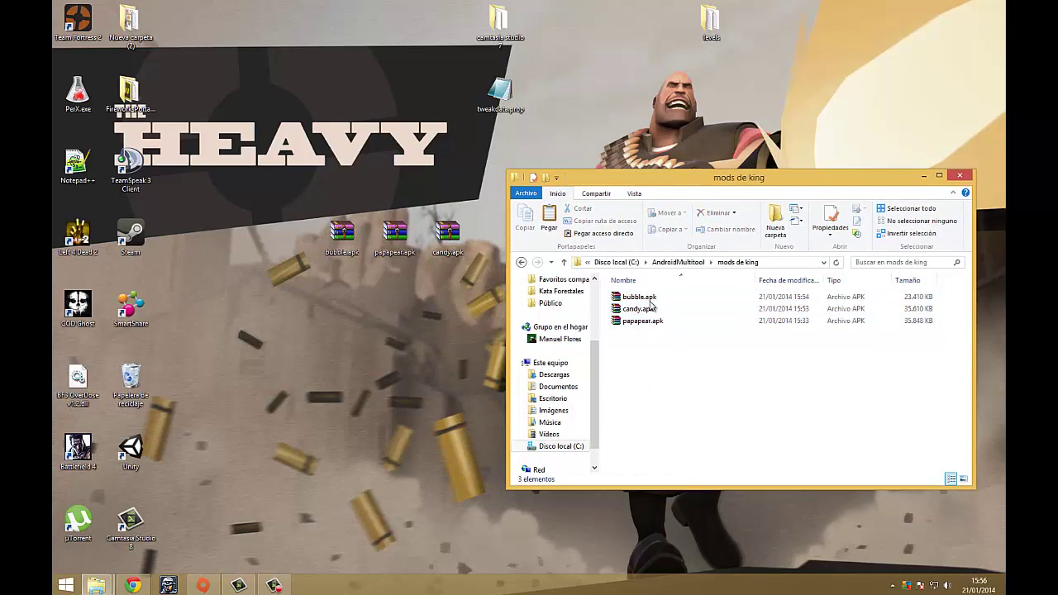
key("BackSpace")
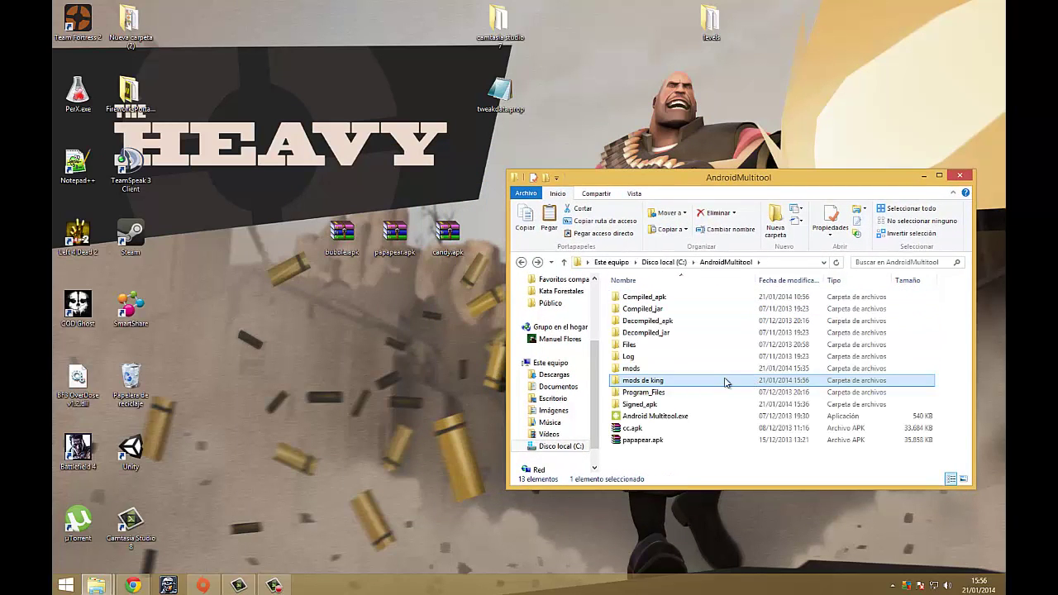
Launch Android Multitool and sign bubble.apk from the "mods de king" folder.
left_click(659, 420)
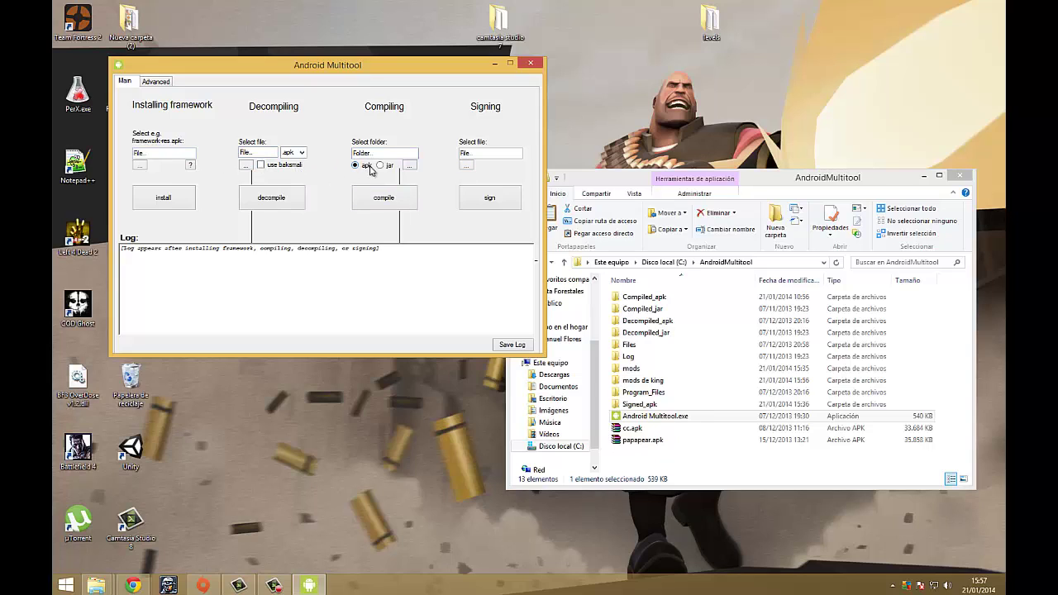
left_click(465, 166)
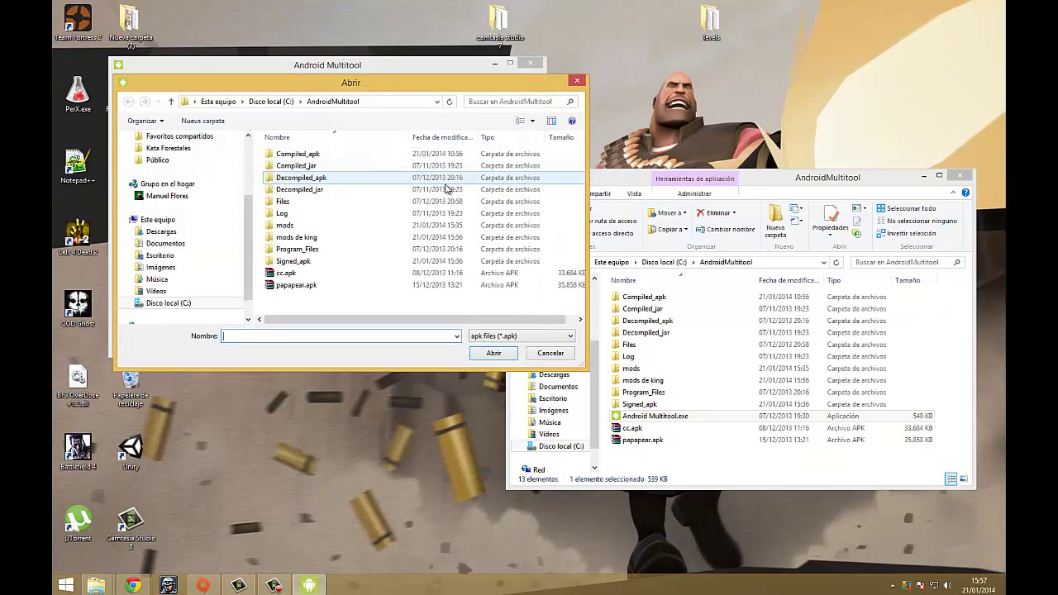
double_click(303, 238)
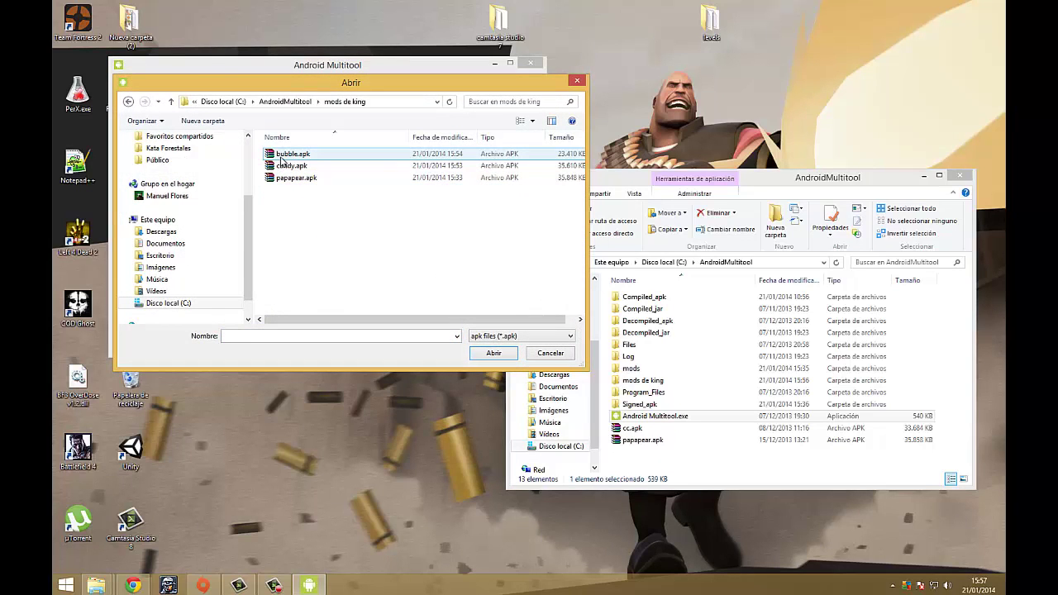
left_click(281, 157)
left_click(496, 354)
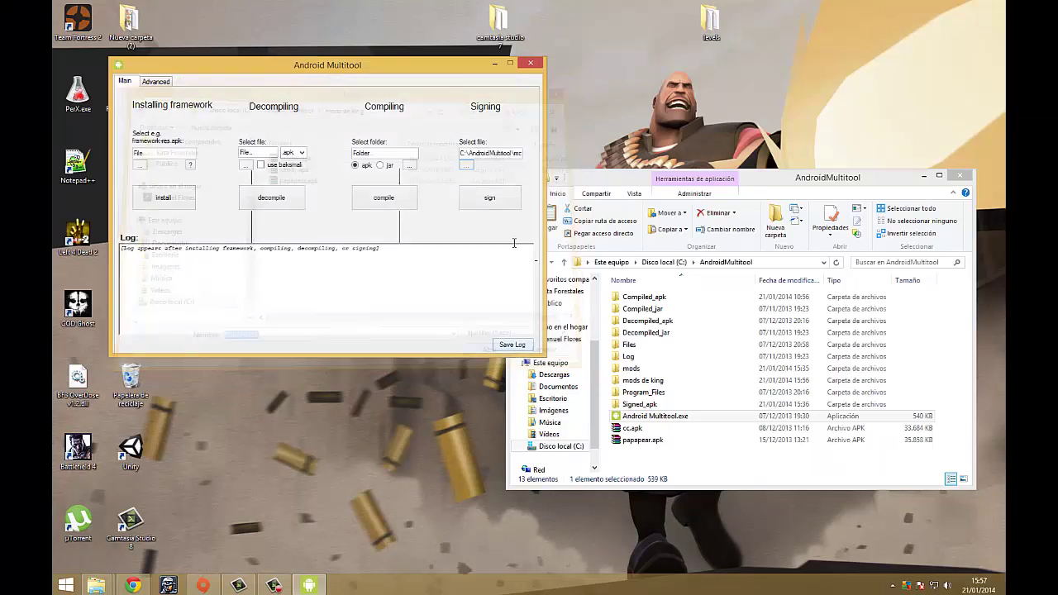
left_click(489, 199)
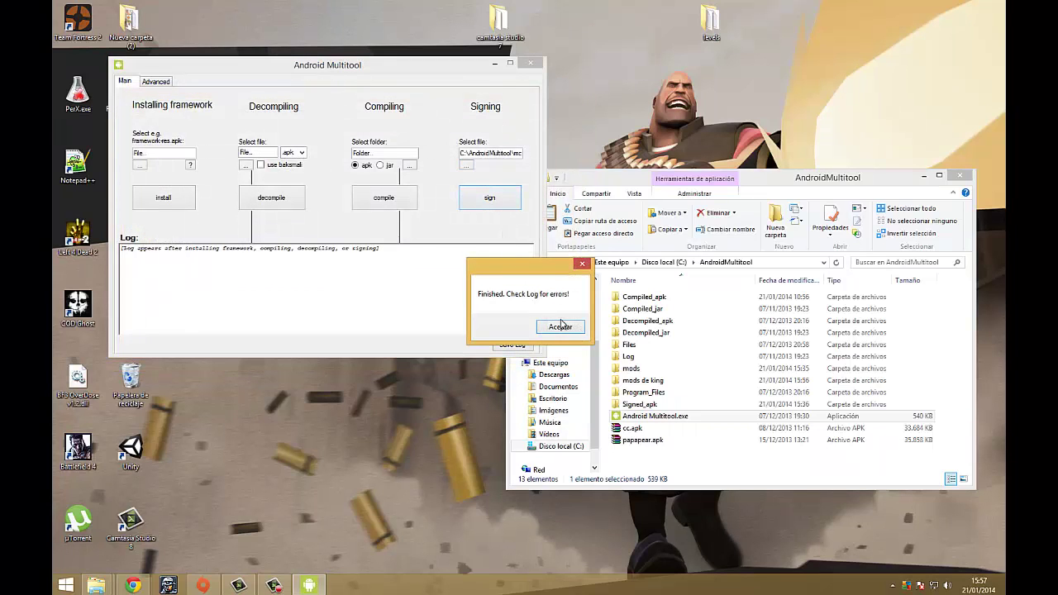
left_click(560, 327)
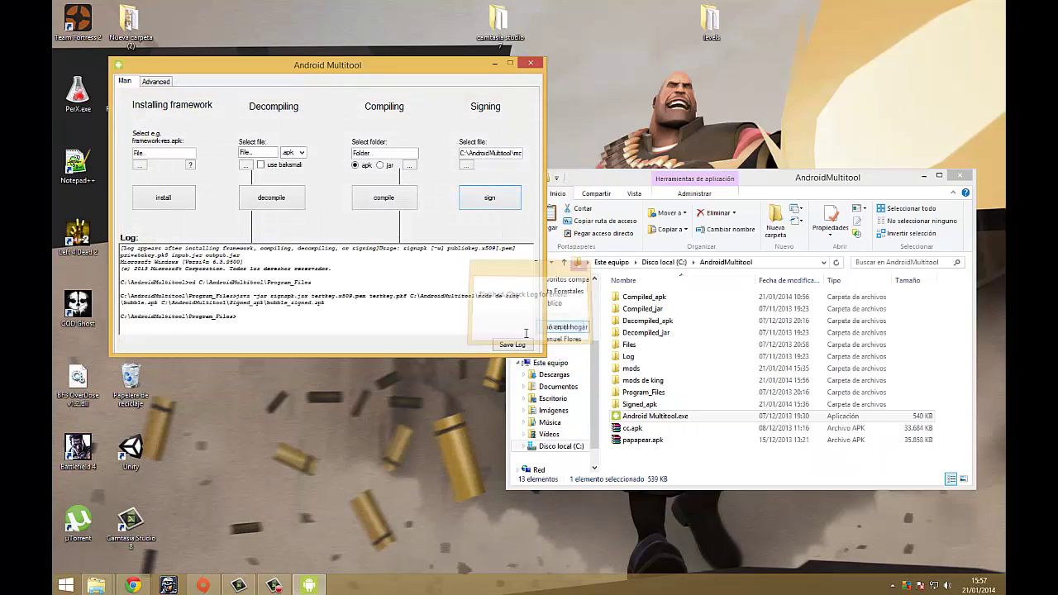
Sign candy.apk from the "mods de king" folder.
left_click(466, 165)
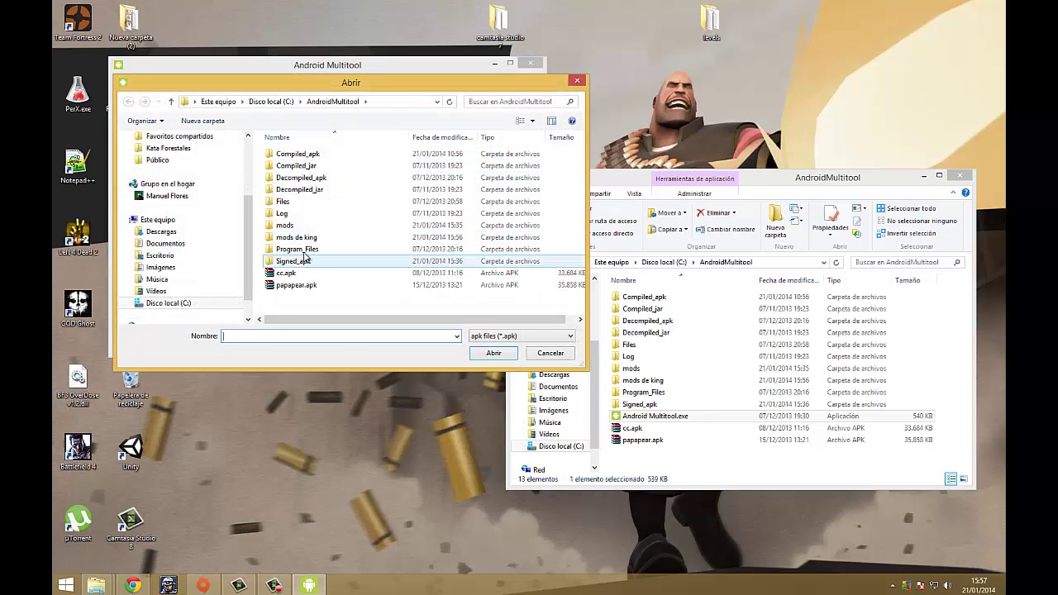
double_click(298, 237)
left_click(292, 165)
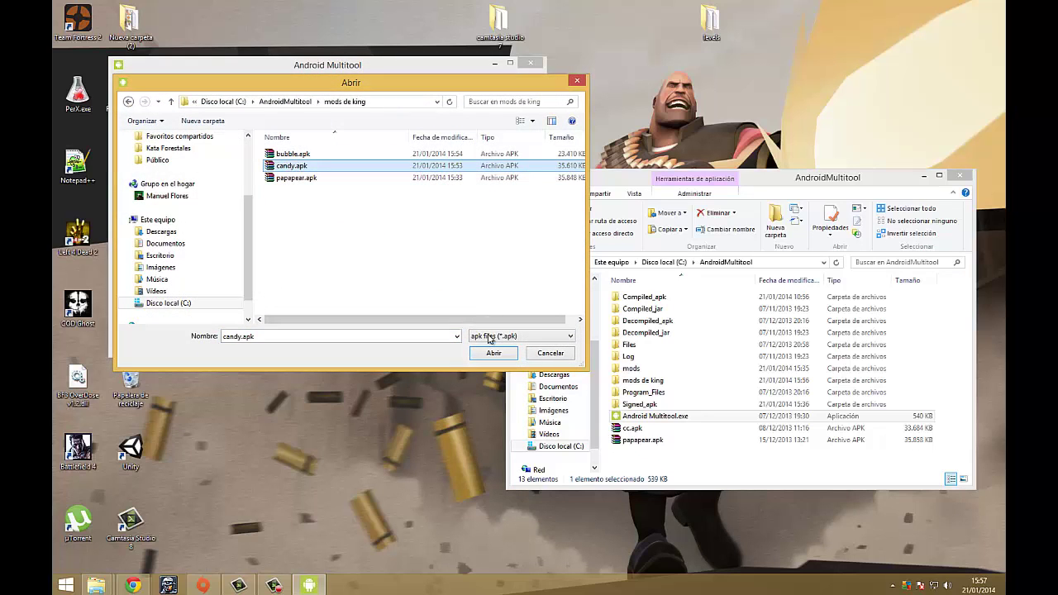
left_click(494, 353)
left_click(490, 200)
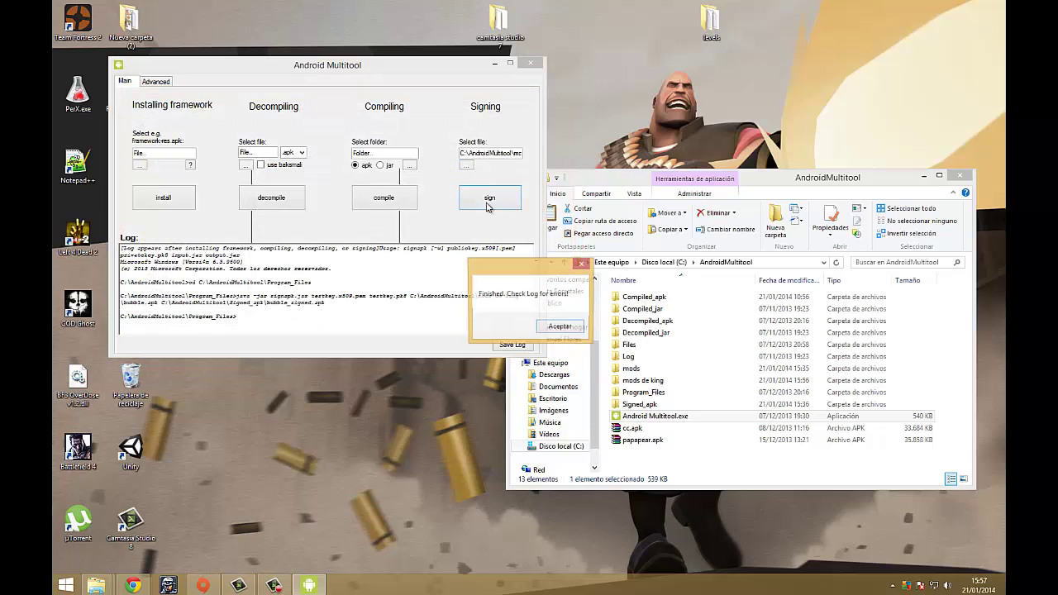
left_click(560, 328)
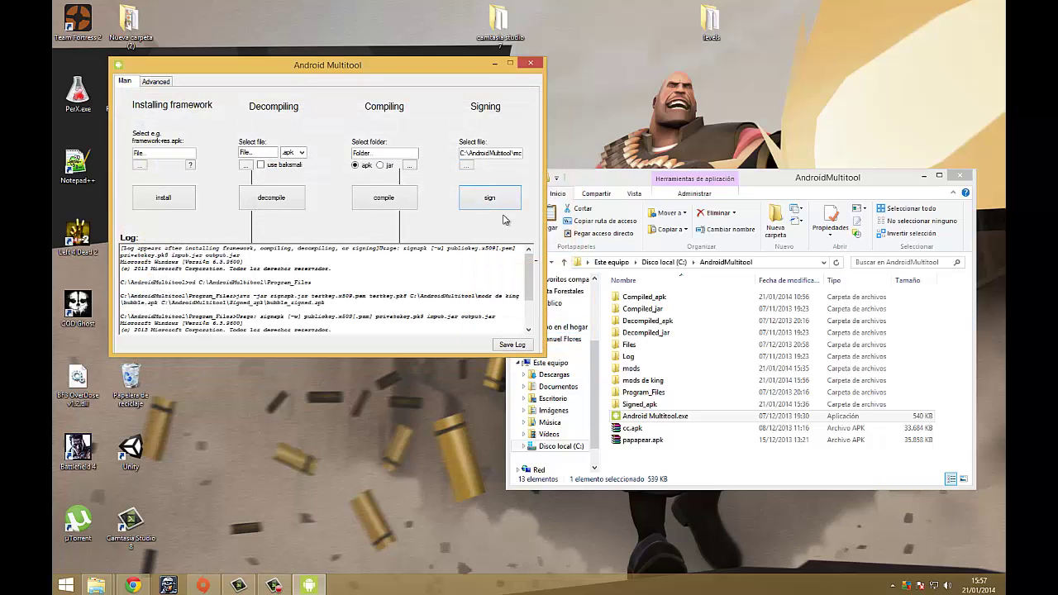
Sign papapear.apk from the "mods de king" folder, then close Android Multitool.
left_click(467, 168)
double_click(299, 240)
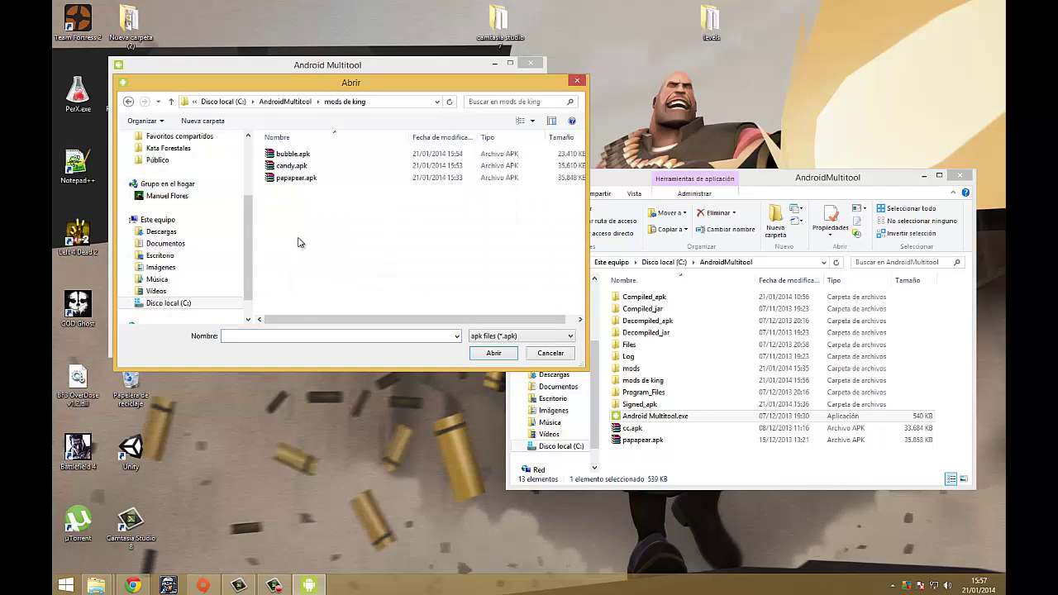
left_click(294, 179)
left_click(496, 353)
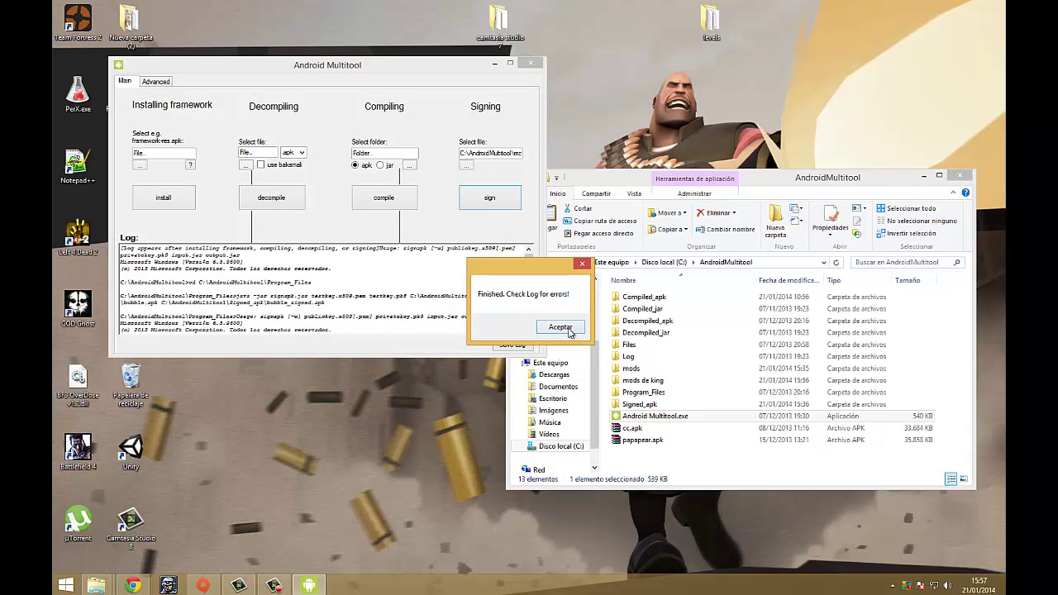
left_click(560, 327)
left_click_drag(439, 73, 430, 34)
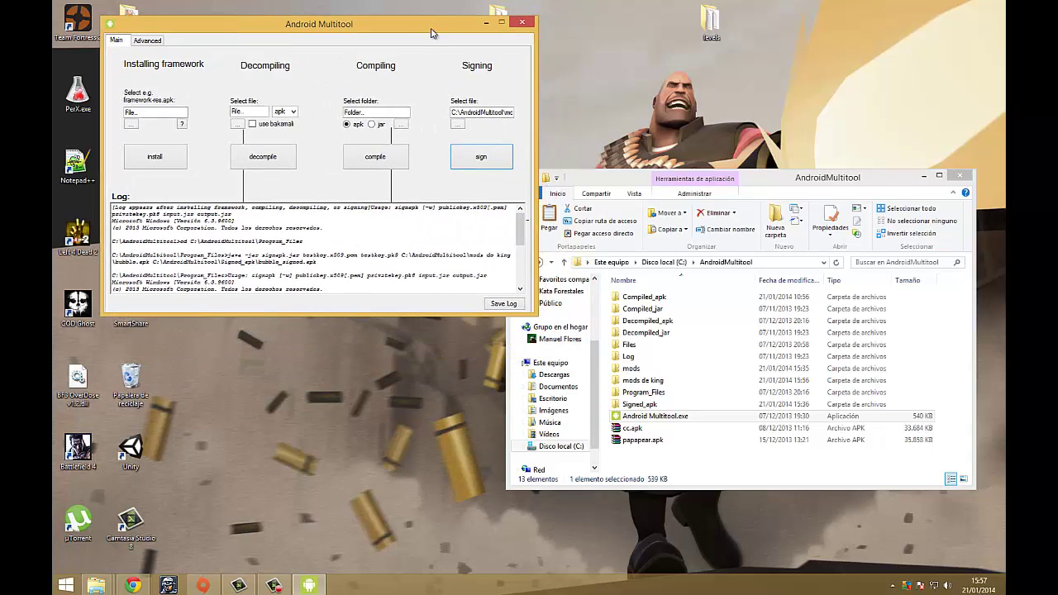
left_click(522, 21)
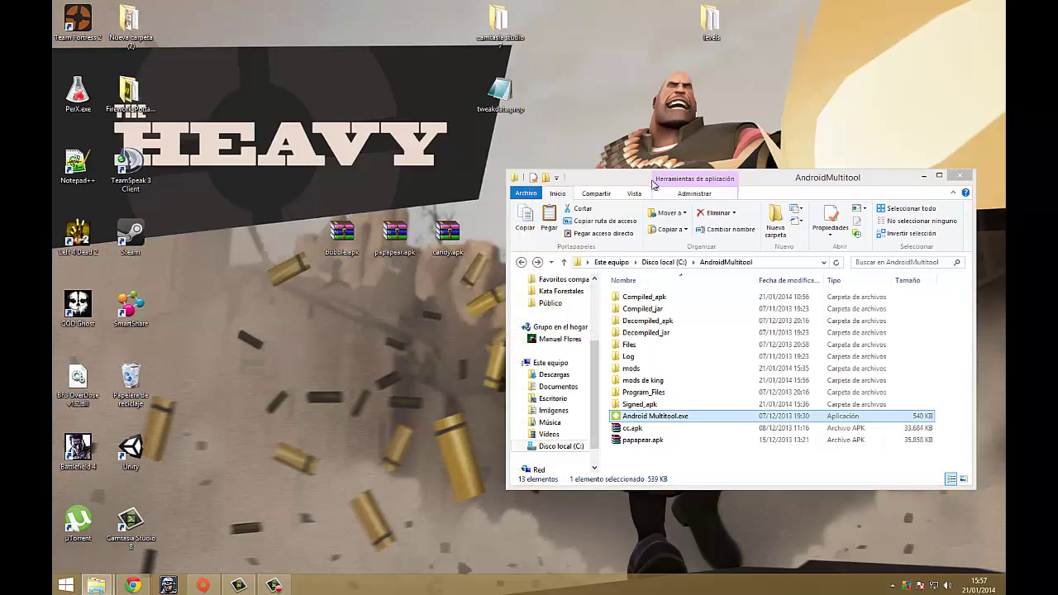
Move the AndroidMultitool folder window clear of the desktop APKs and open the Signed_apk folder.
left_click_drag(615, 169, 482, 106)
left_click(544, 335)
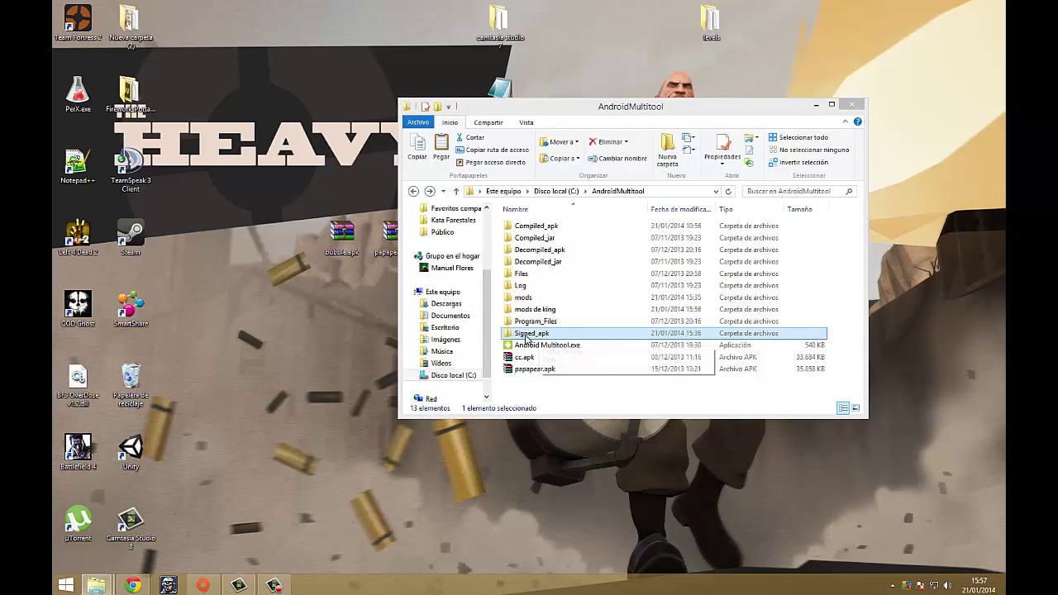
left_click_drag(602, 113, 697, 95)
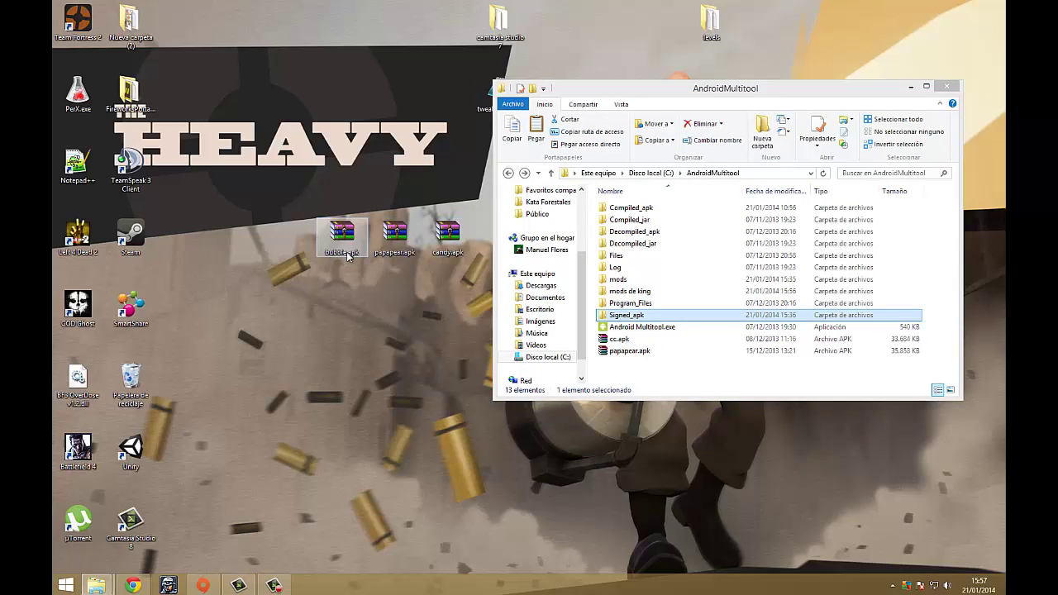
double_click(626, 317)
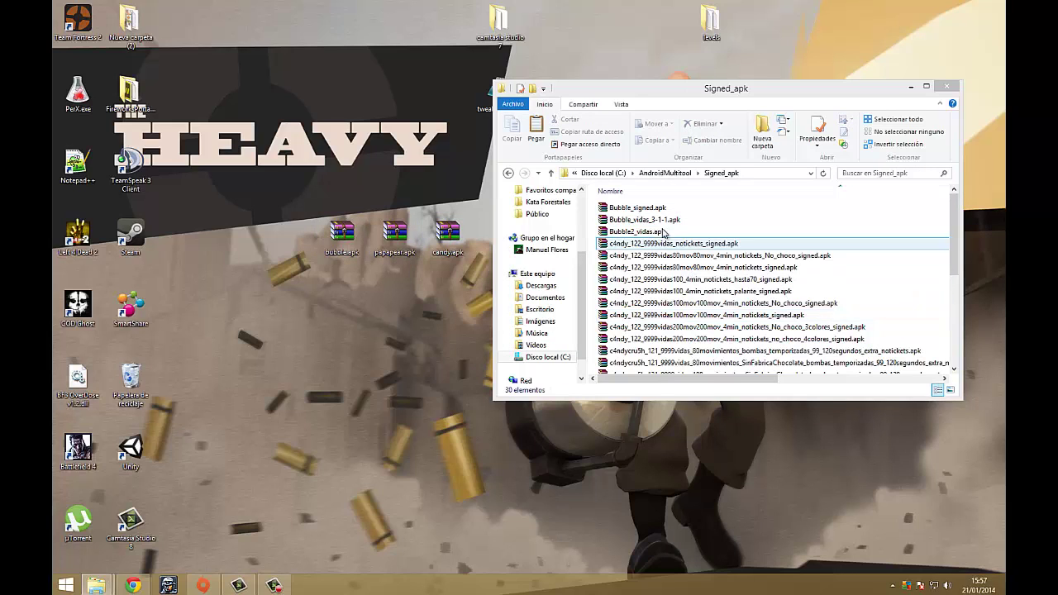
Locate Bubble_signed.apk, papapear_signed.apk and candy_signed.apk in the Signed_apk folder, then close the folder window.
left_click(630, 209)
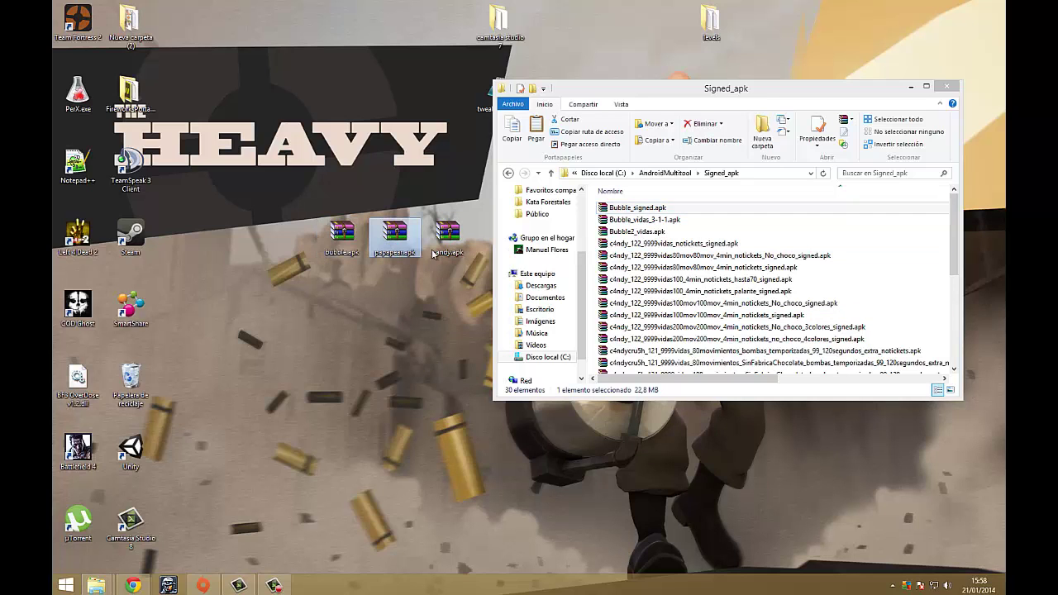
left_click_drag(953, 239, 953, 324)
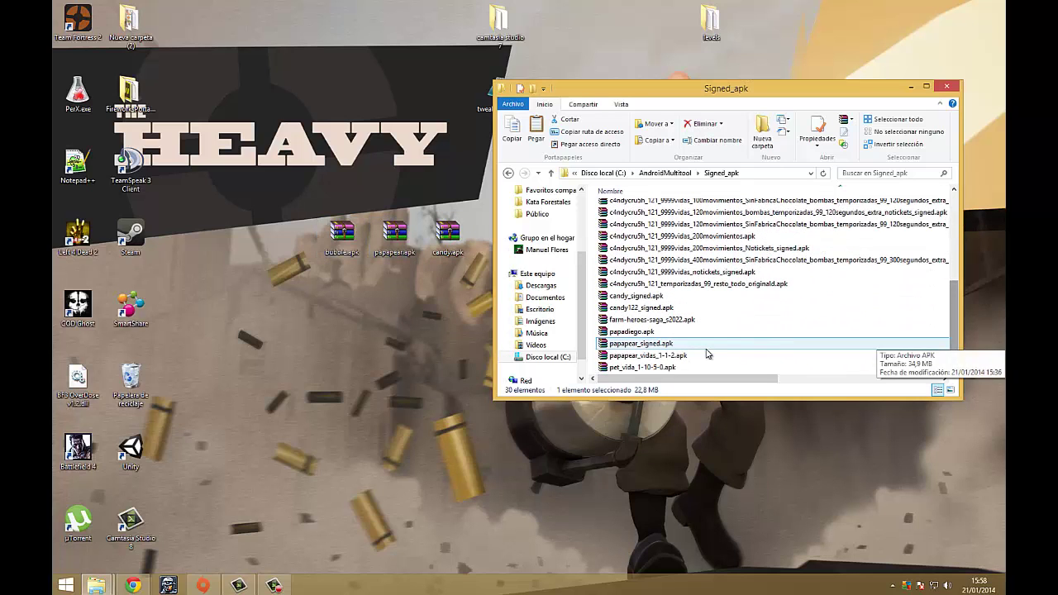
left_click(646, 344)
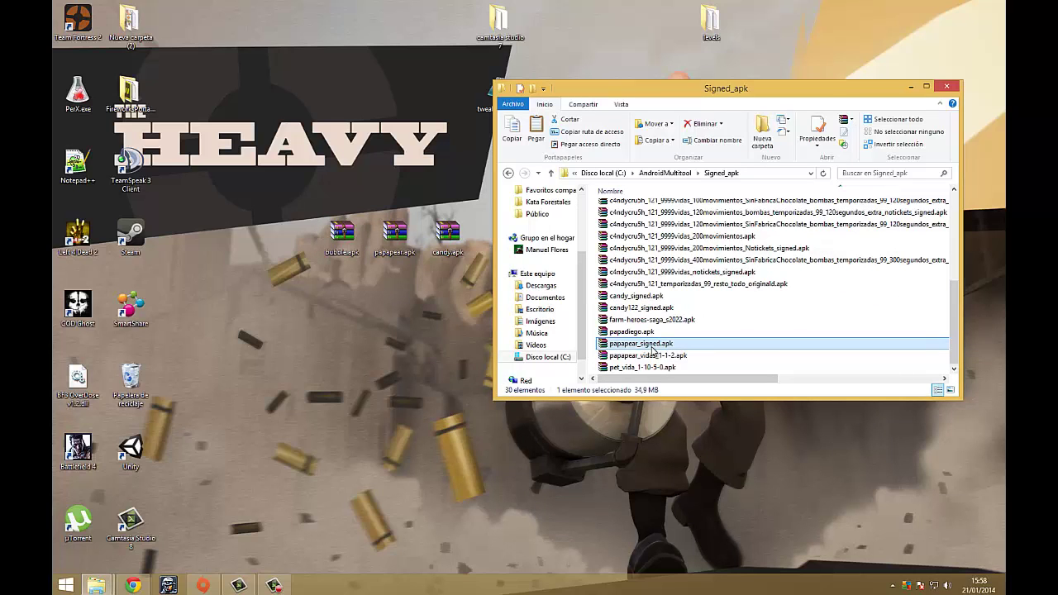
left_click(447, 234)
left_click_drag(952, 332, 947, 315)
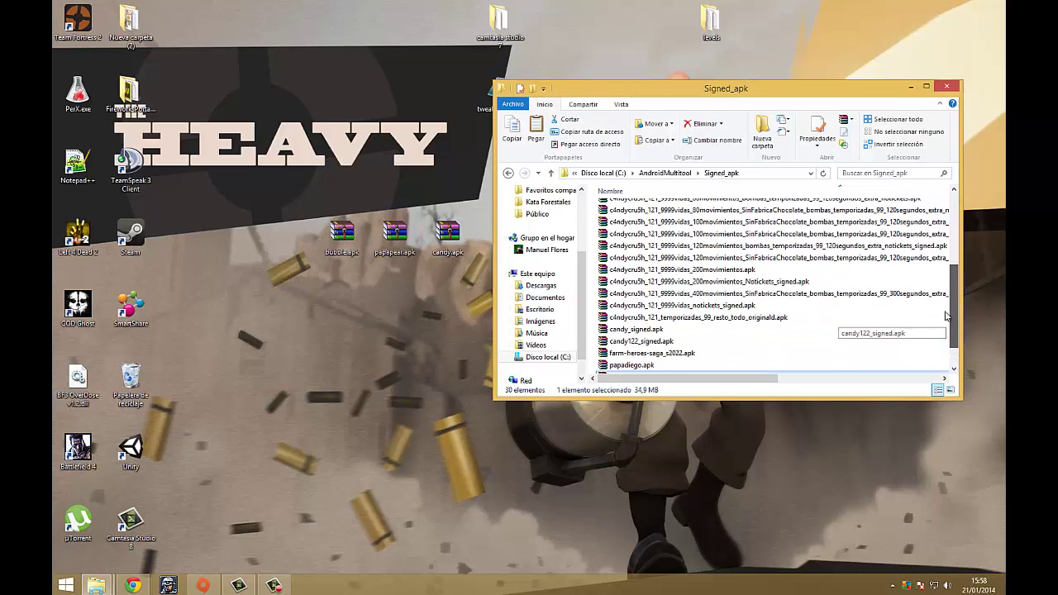
left_click(645, 332)
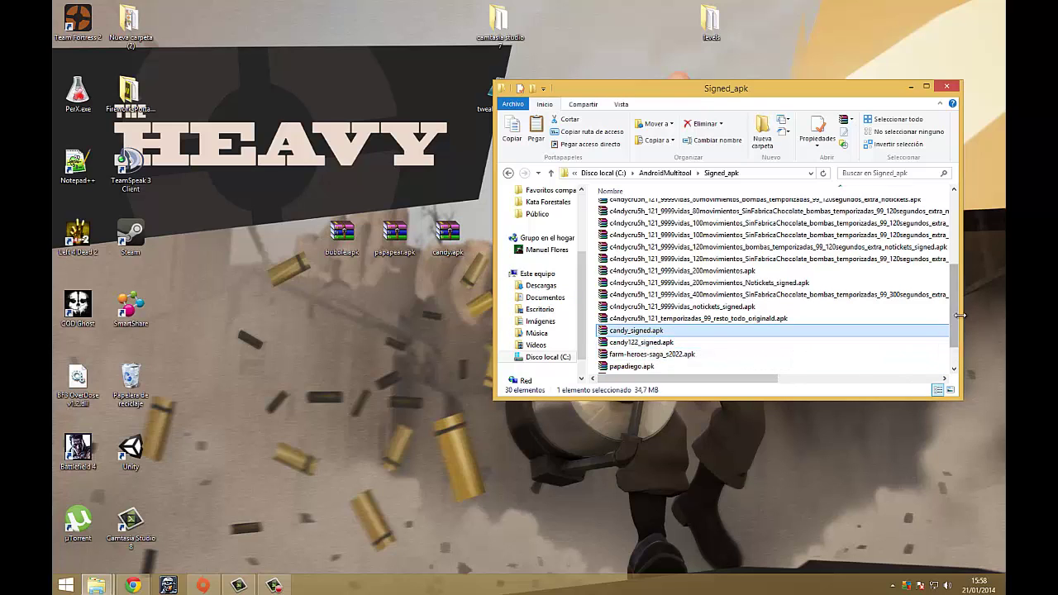
left_click_drag(958, 319, 957, 351)
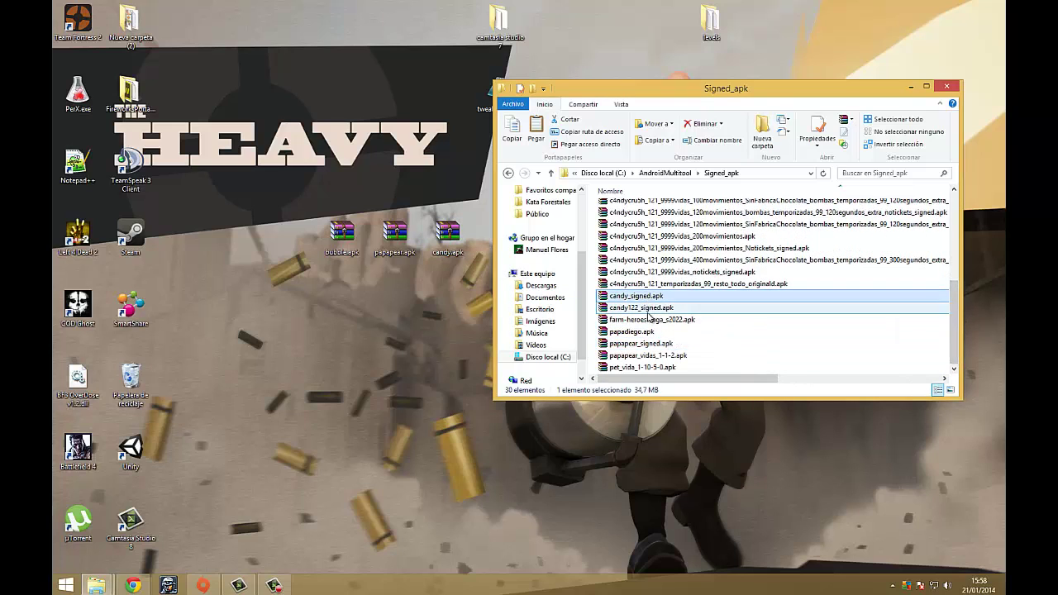
left_click(950, 87)
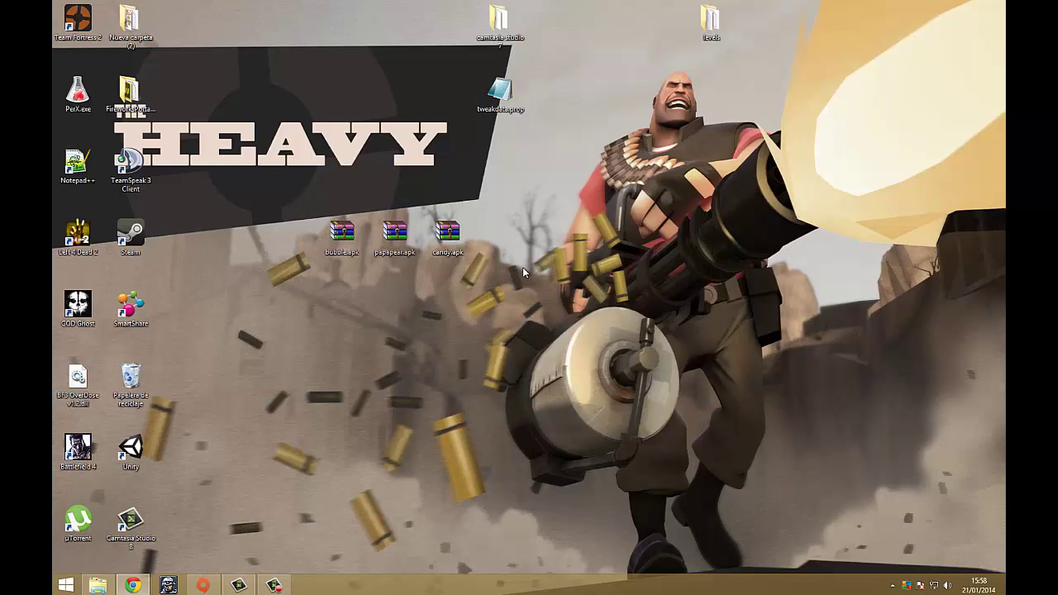
Delete the tweakdata.prop file from the desktop.
left_click(521, 98)
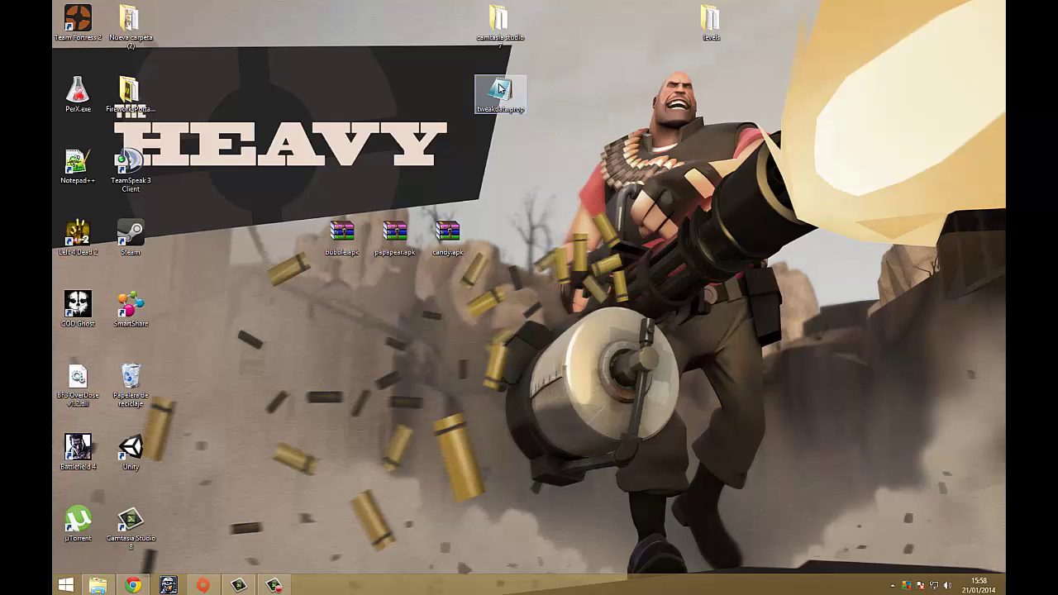
left_click_drag(506, 97, 604, 151)
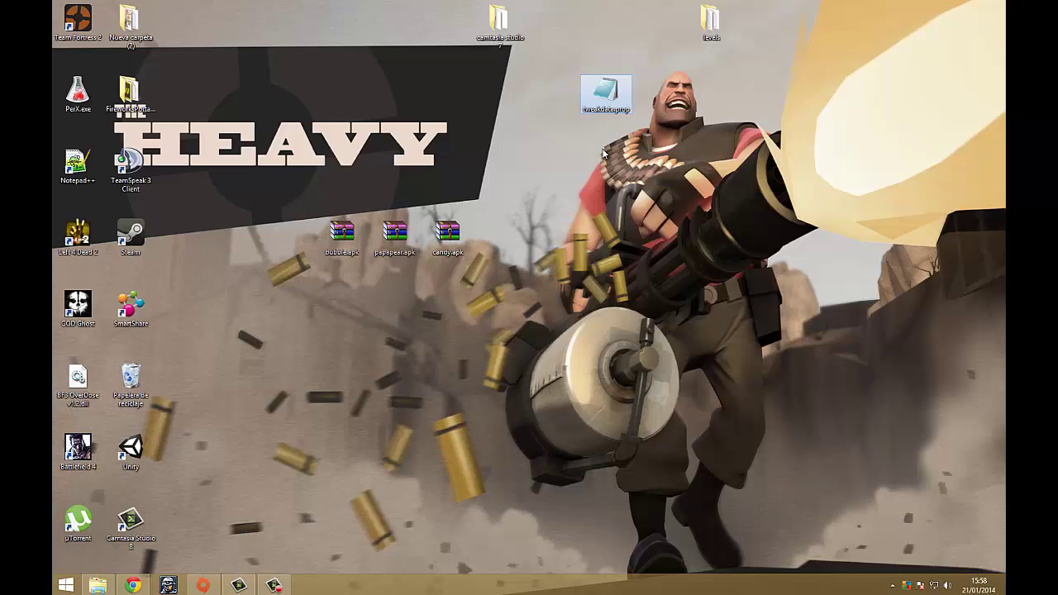
key("Delete")
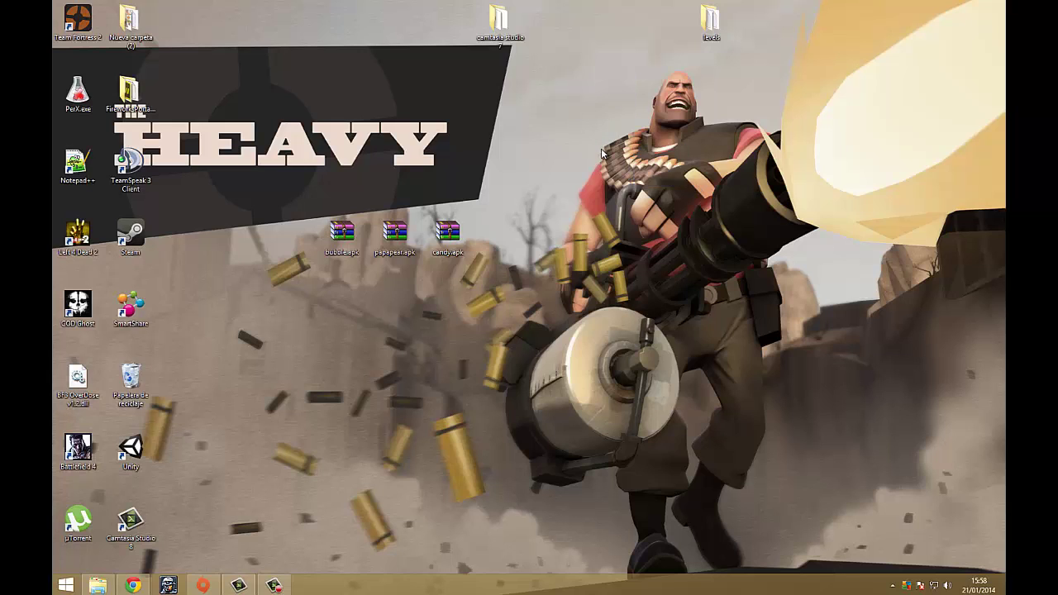
left_click(276, 584)
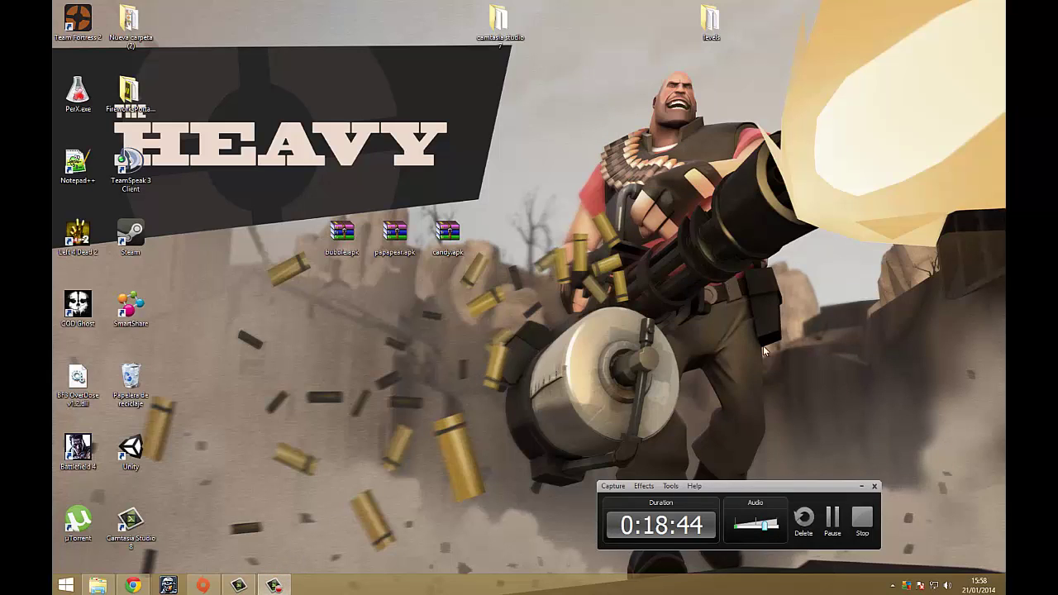